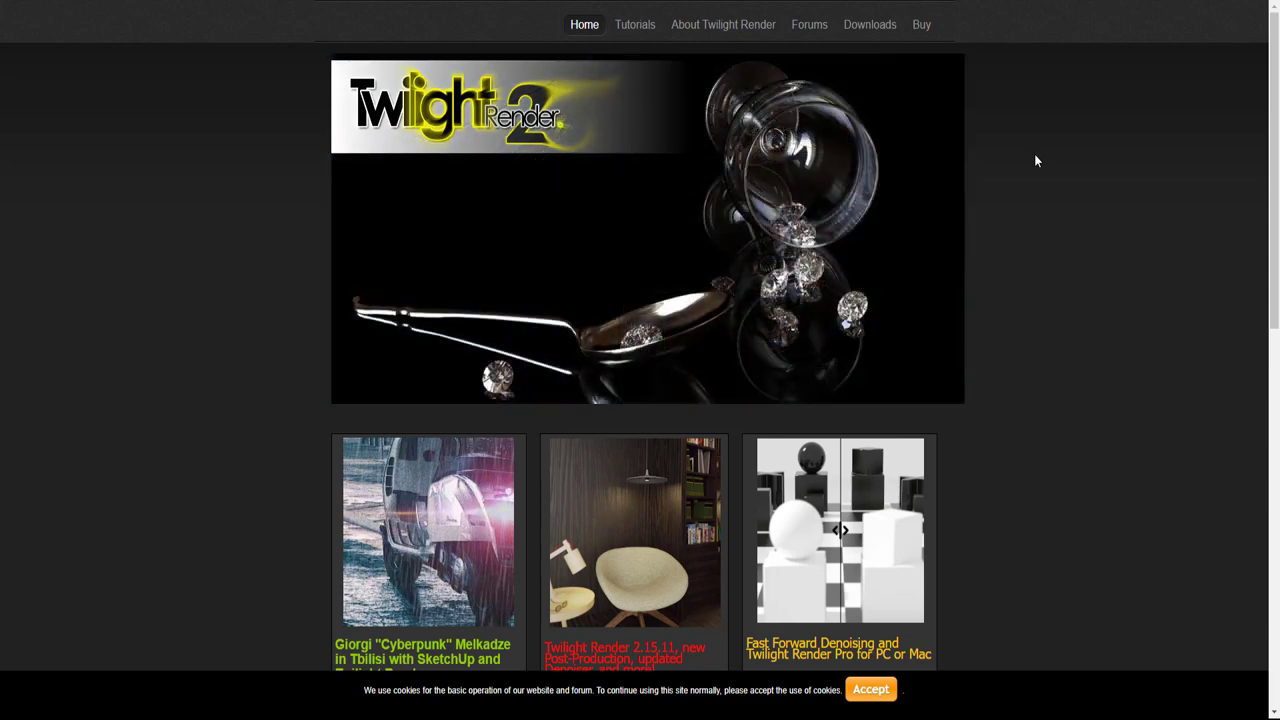
# - Accept the Twilight Render cookie banner and review the Hobby vs Pro comparison table
pyautogui.click(886, 692)
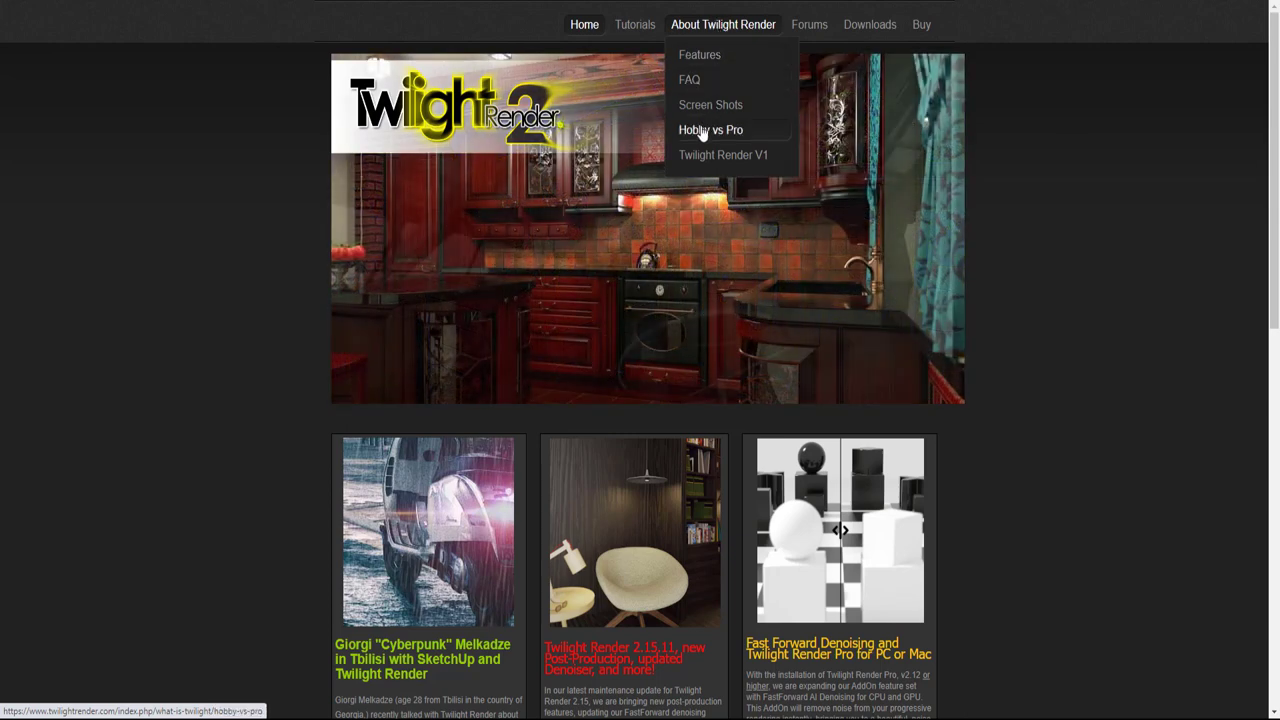
pyautogui.click(703, 132)
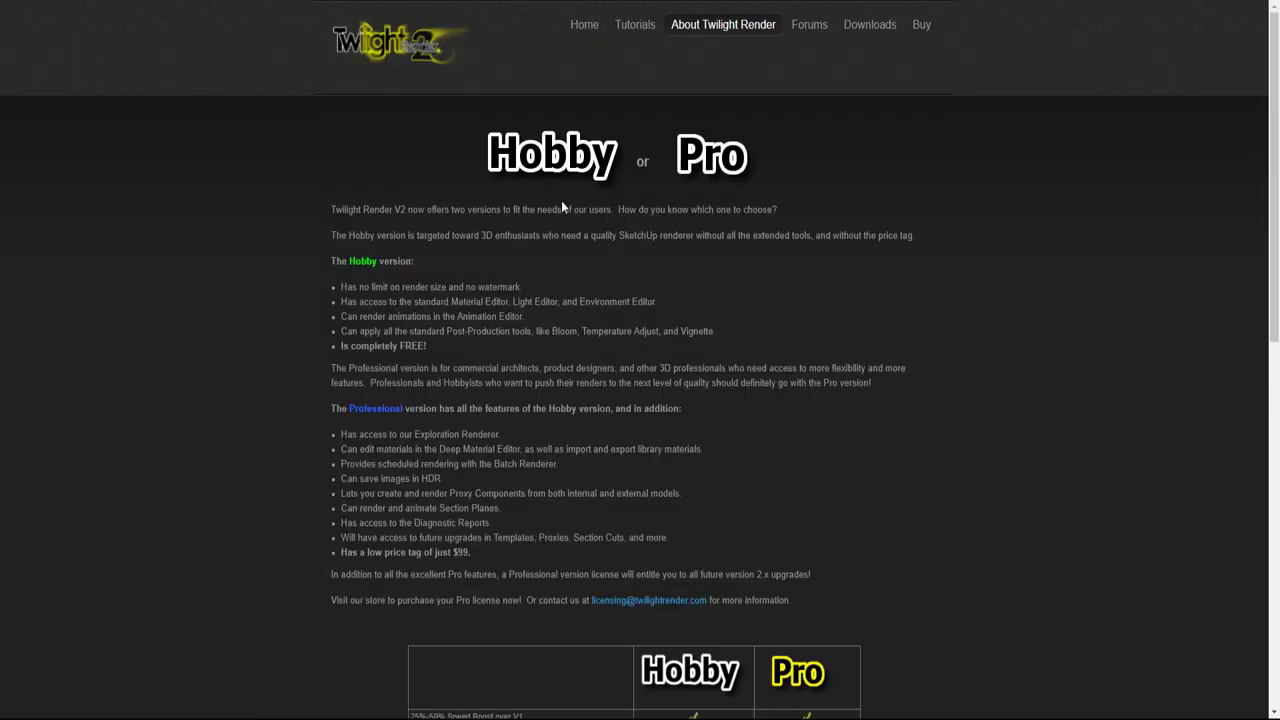
pyautogui.scroll(-5, 900, 283)
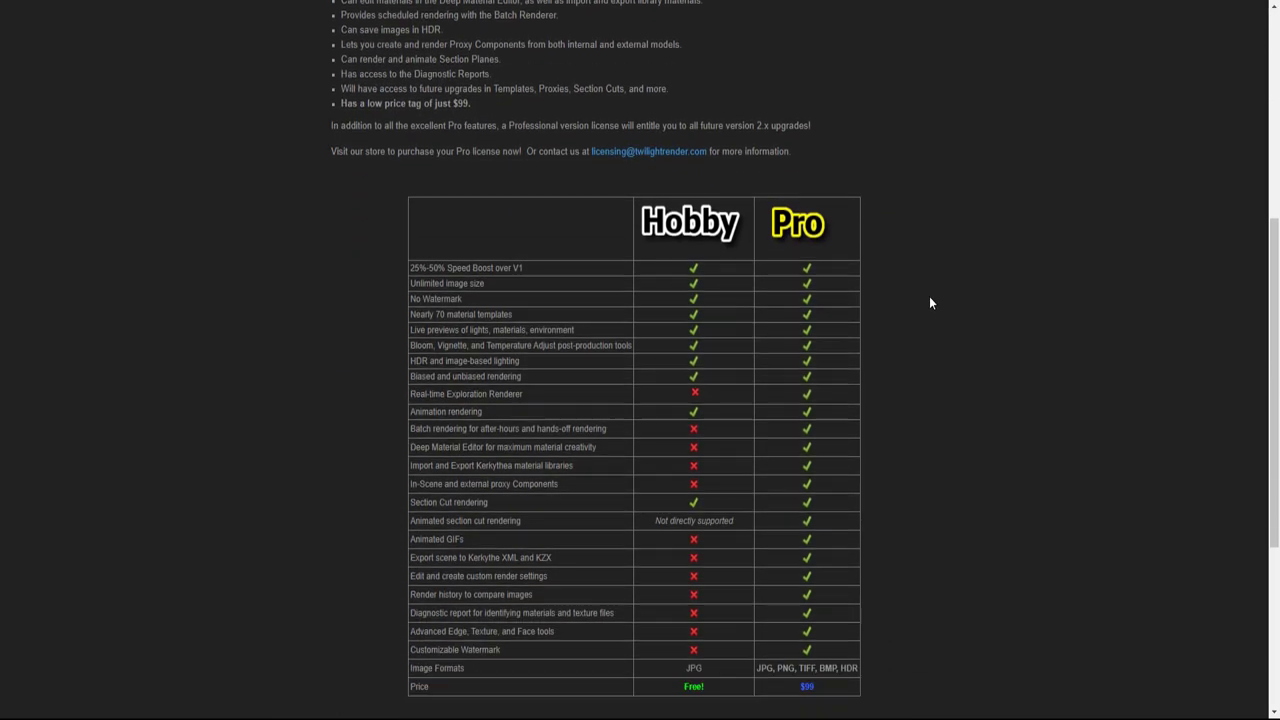
pyautogui.scroll(-2, 929, 296)
pyautogui.scroll(2, 875, 197)
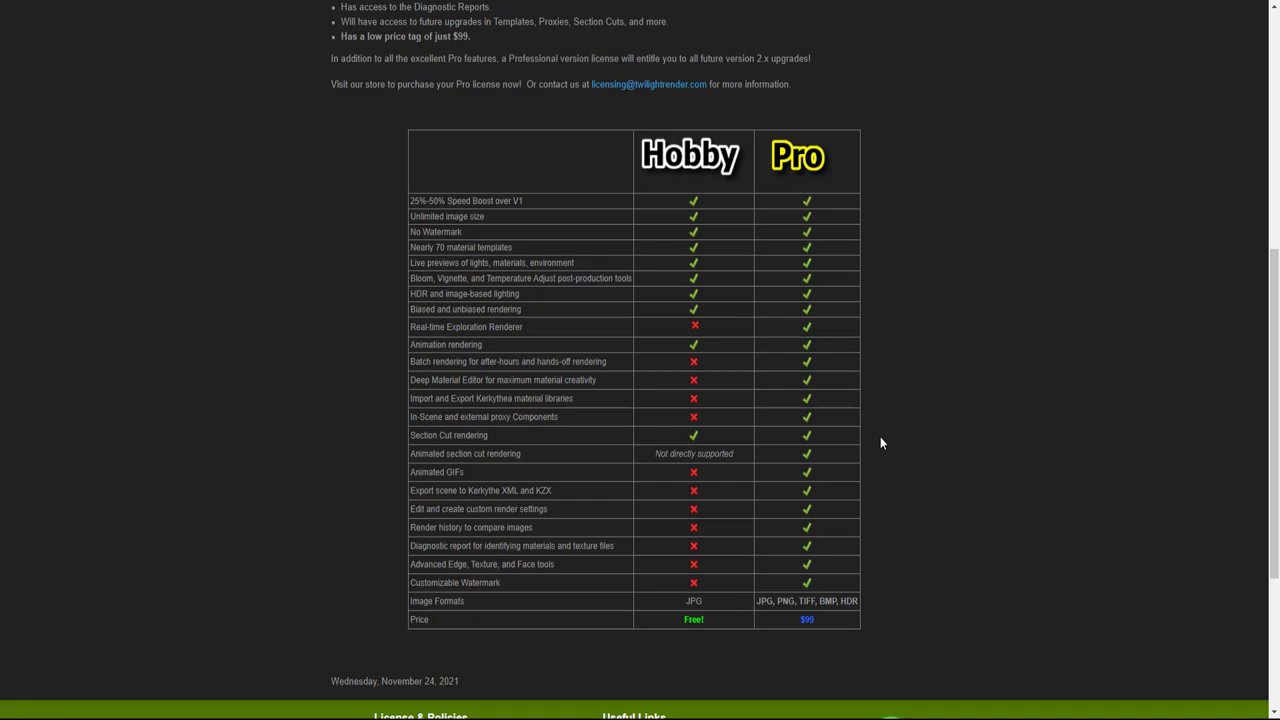
pyautogui.scroll(3, 918, 380)
pyautogui.scroll(2, 918, 380)
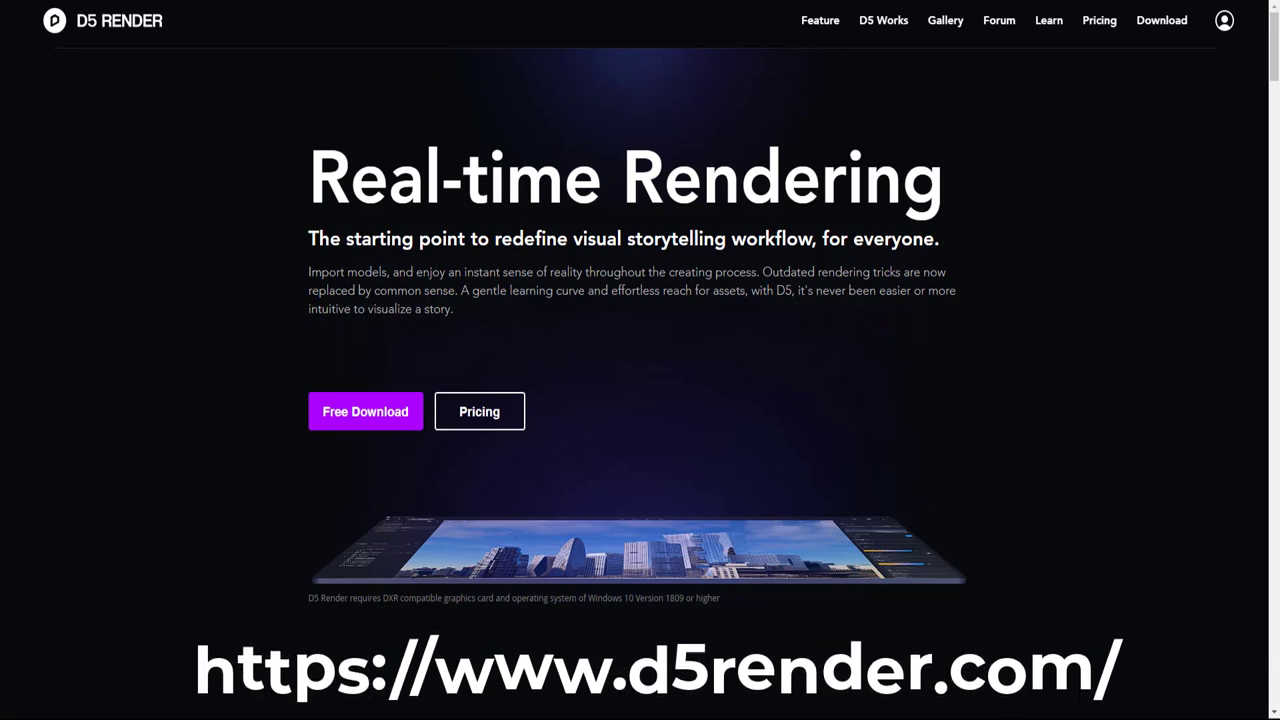
# - Scroll down the d5render.com homepage to review its real-time rendering features
pyautogui.scroll(-2, 849, 163)
pyautogui.scroll(-1, 849, 163)
pyautogui.scroll(-2, 849, 163)
pyautogui.scroll(-2, 849, 168)
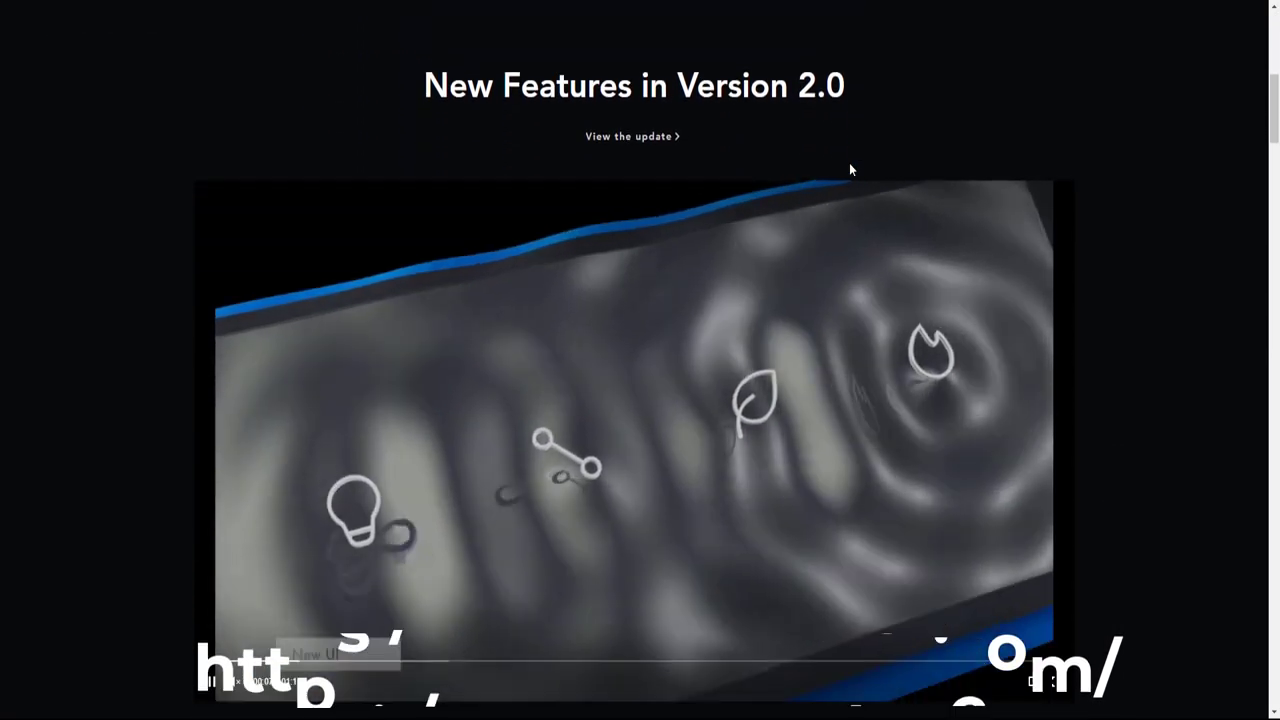
pyautogui.scroll(-2, 849, 168)
pyautogui.scroll(-3, 849, 168)
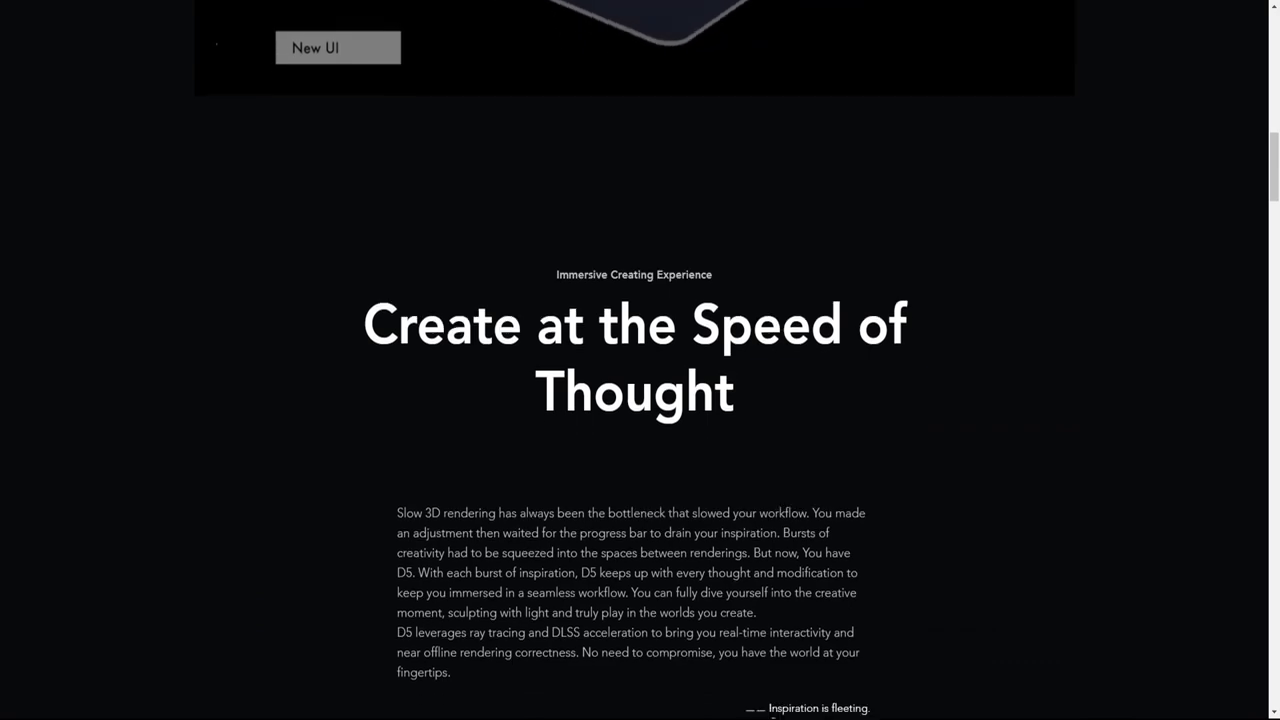
pyautogui.scroll(-3, 849, 166)
pyautogui.scroll(-1, 849, 166)
pyautogui.scroll(-2, 849, 166)
pyautogui.scroll(-1, 849, 163)
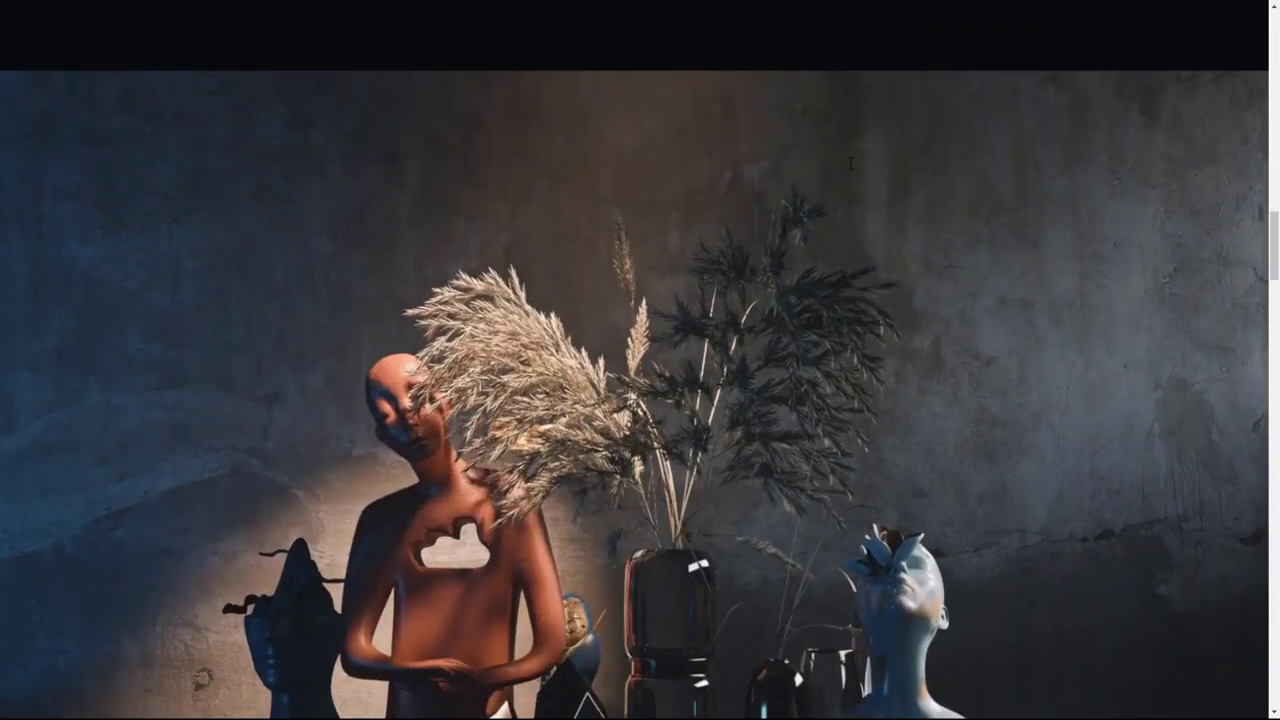
pyautogui.scroll(-1, 849, 163)
pyautogui.scroll(-1, 849, 163)
pyautogui.scroll(-2, 849, 163)
pyautogui.scroll(-3, 849, 168)
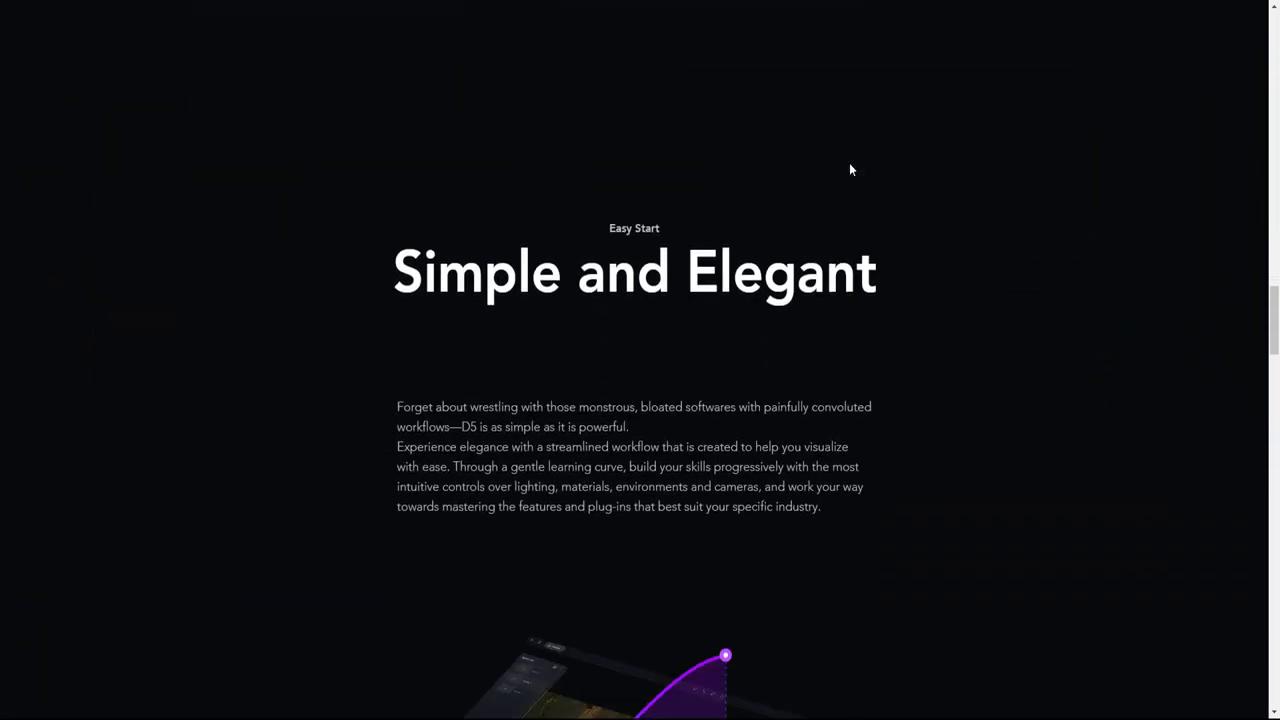
pyautogui.scroll(-3, 849, 168)
pyautogui.scroll(-2, 849, 168)
pyautogui.scroll(-1, 849, 168)
pyautogui.scroll(-3, 849, 164)
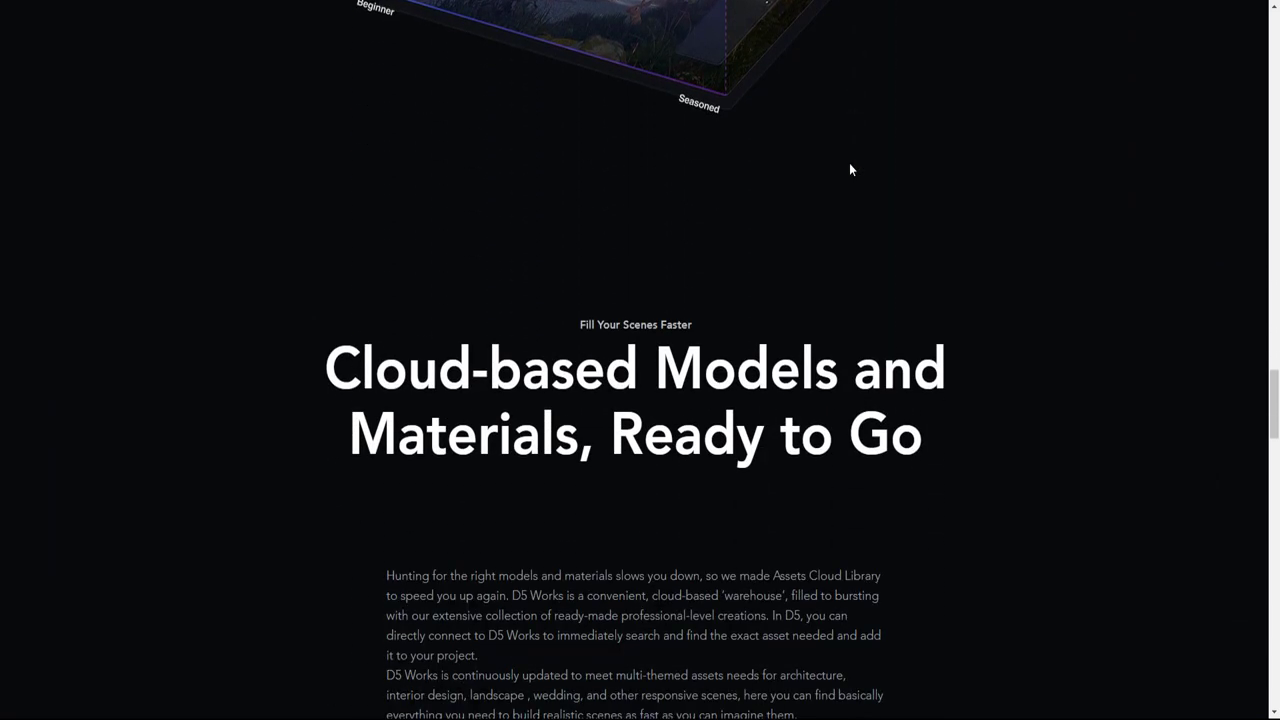
pyautogui.scroll(-3, 849, 164)
pyautogui.scroll(-1, 849, 164)
pyautogui.scroll(-1, 849, 164)
pyautogui.scroll(-2, 849, 170)
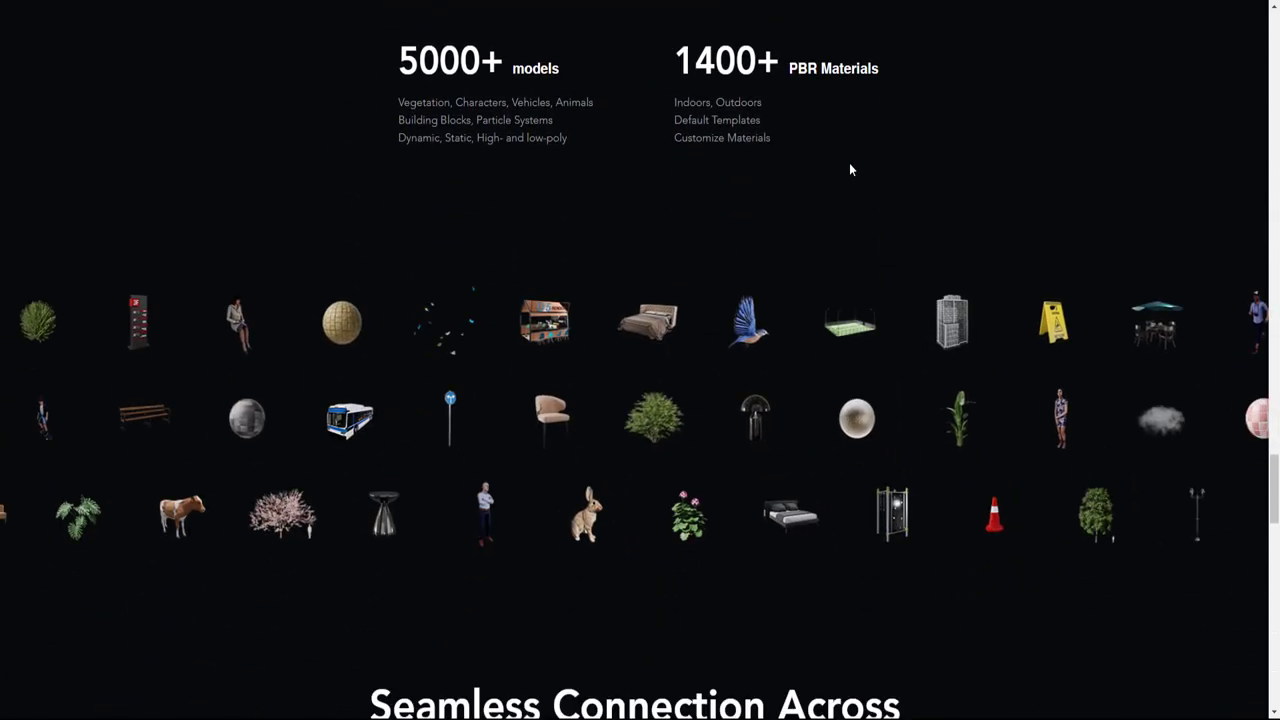
pyautogui.scroll(1, 849, 168)
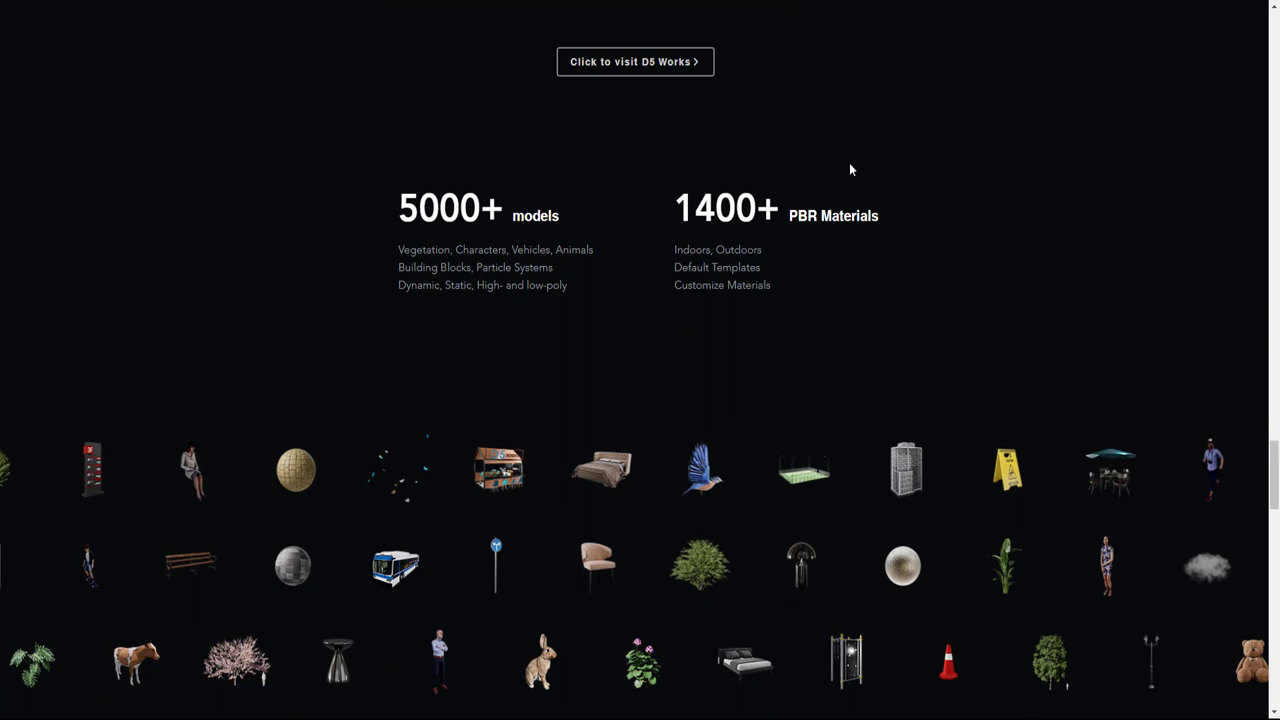
pyautogui.scroll(-1, 703, 371)
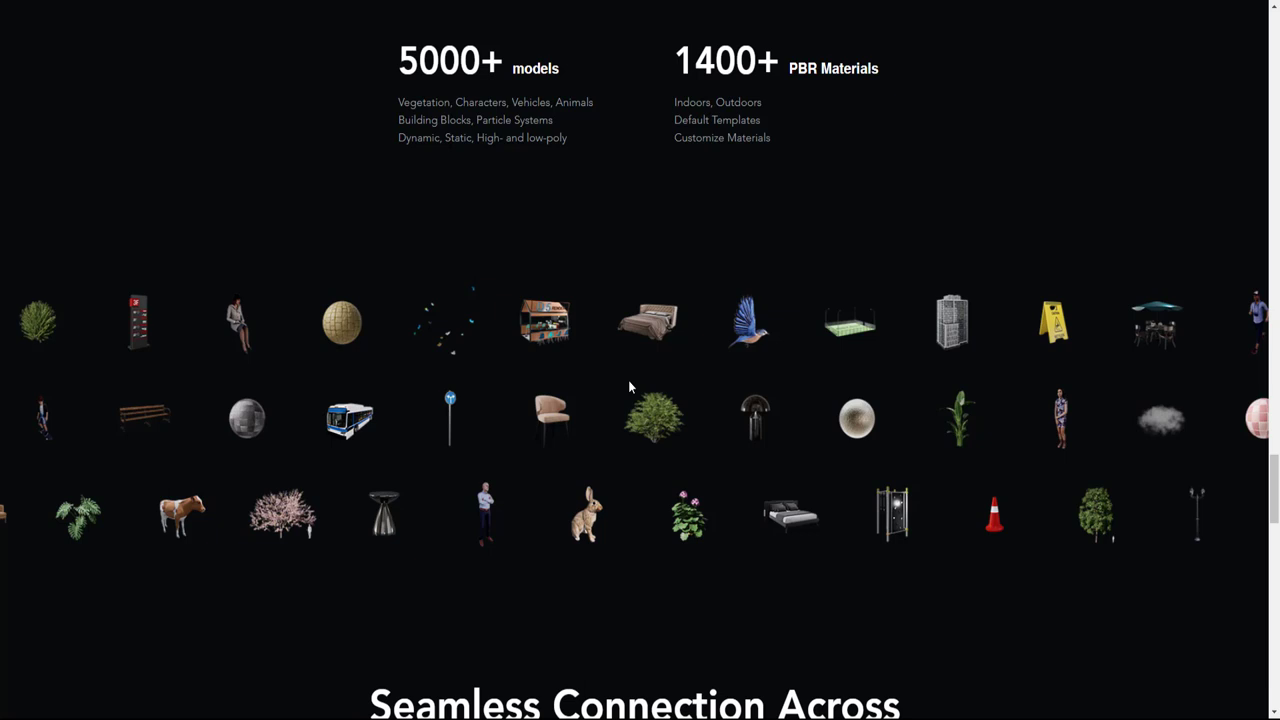
pyautogui.scroll(-2, 628, 380)
pyautogui.scroll(-1, 677, 328)
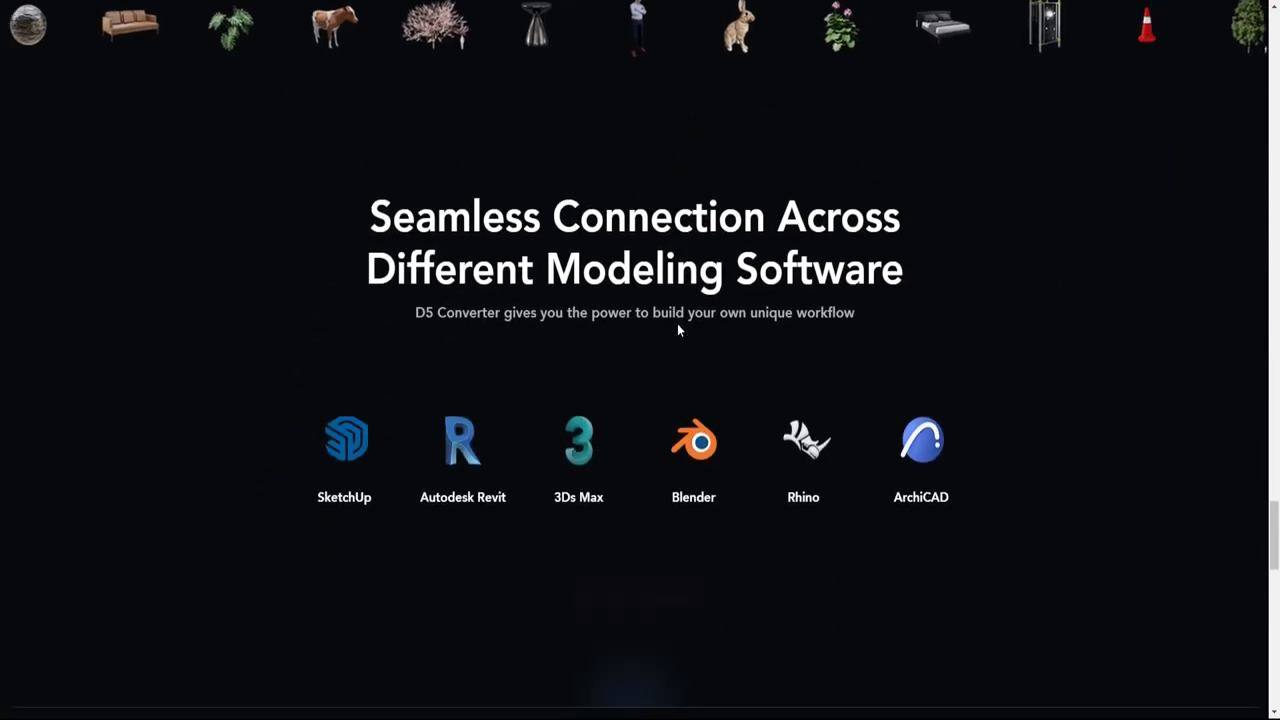
pyautogui.scroll(-1, 679, 325)
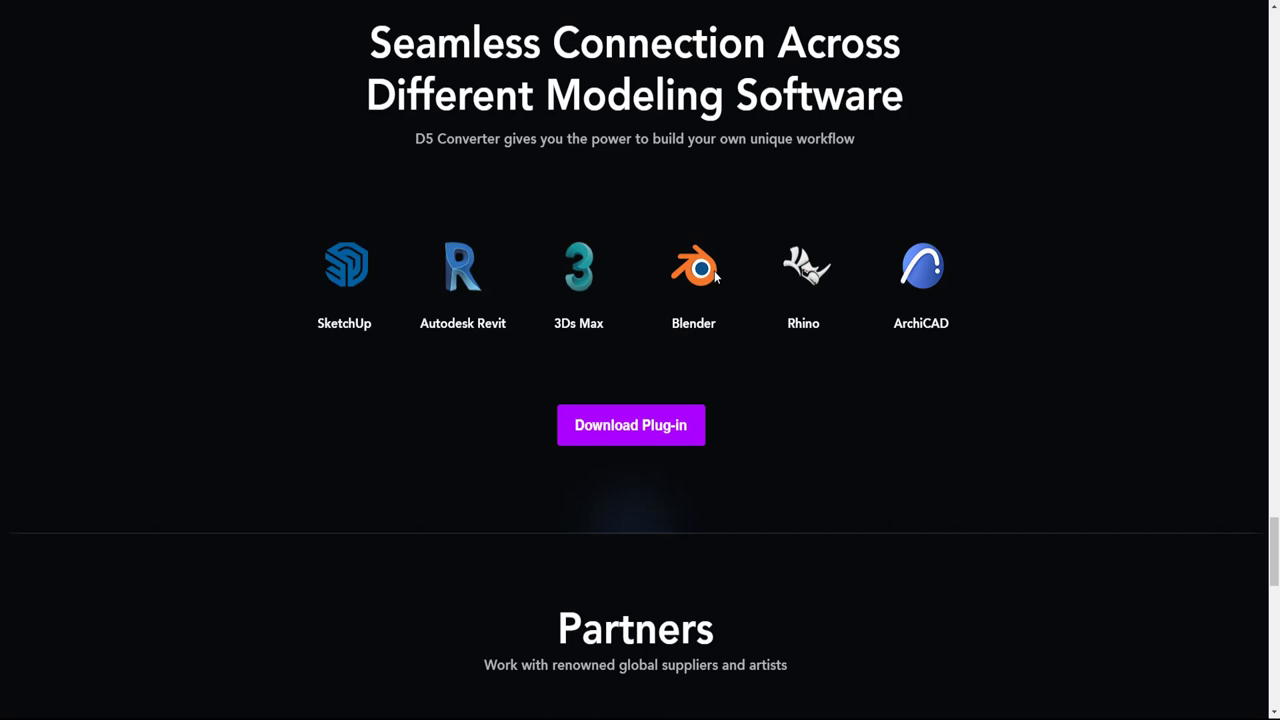
pyautogui.scroll(-1, 727, 228)
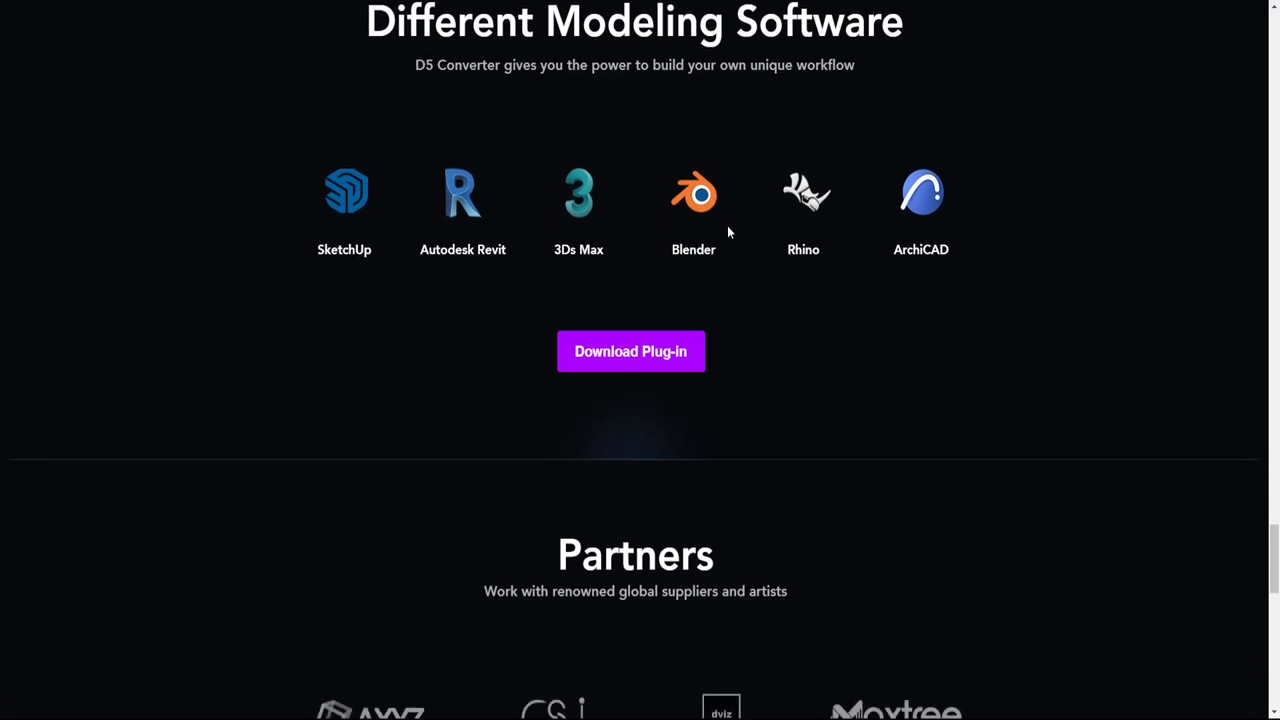
pyautogui.scroll(-3, 727, 231)
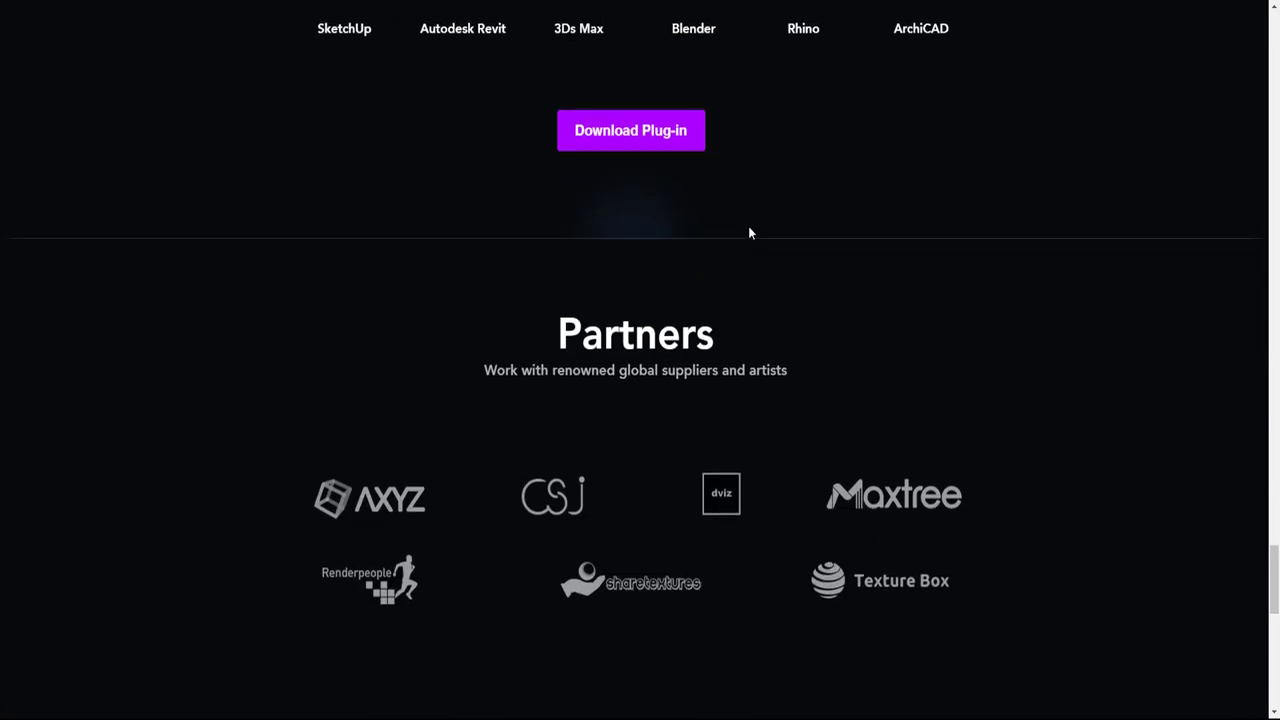
# - Return to the top of the homepage and go to the D5 Render Download page
pyautogui.scroll(2, 750, 233)
pyautogui.scroll(5, 752, 226)
pyautogui.scroll(8, 754, 223)
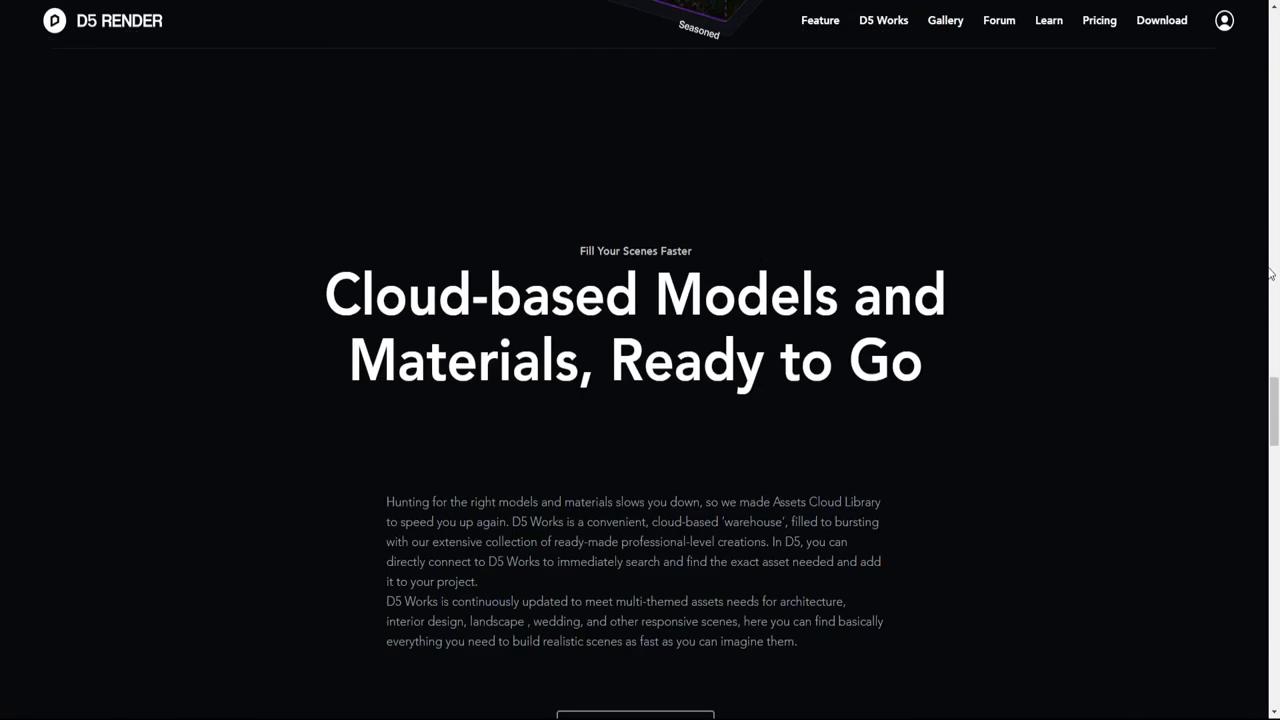
pyautogui.moveTo(1273, 408); pyautogui.dragTo(1273, 40)
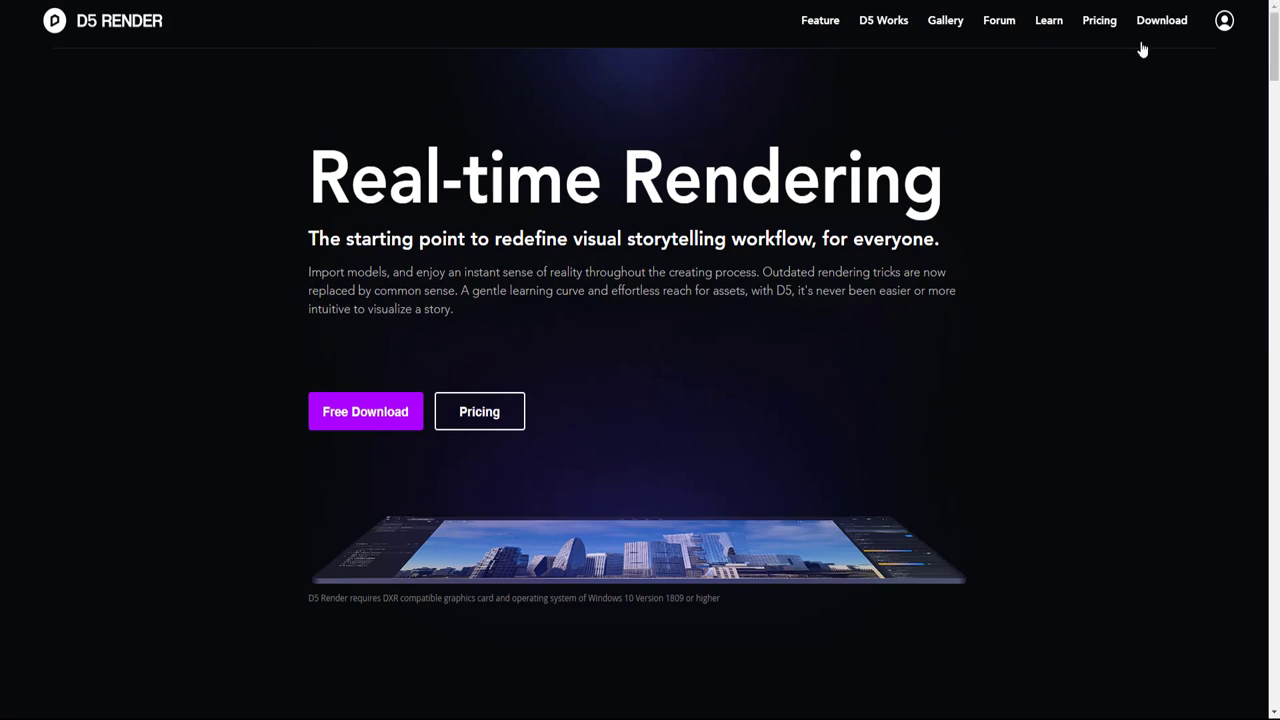
pyautogui.click(1141, 44)
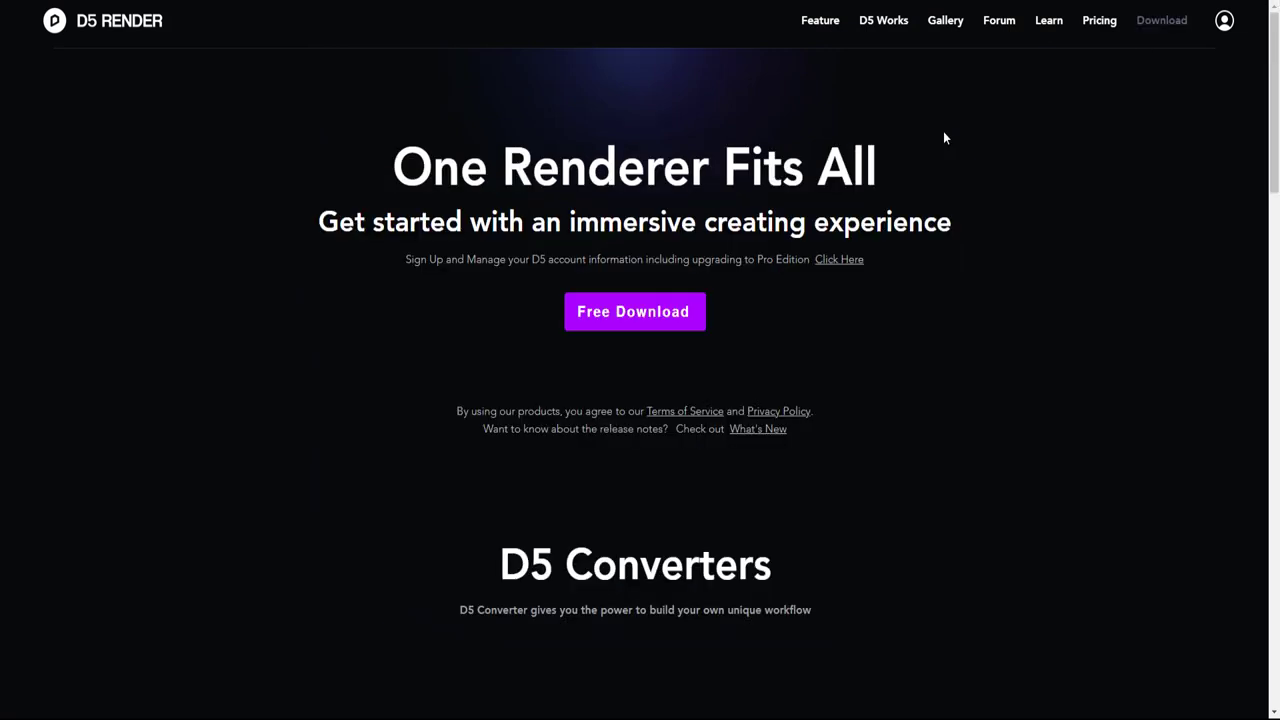
pyautogui.click(1100, 25)
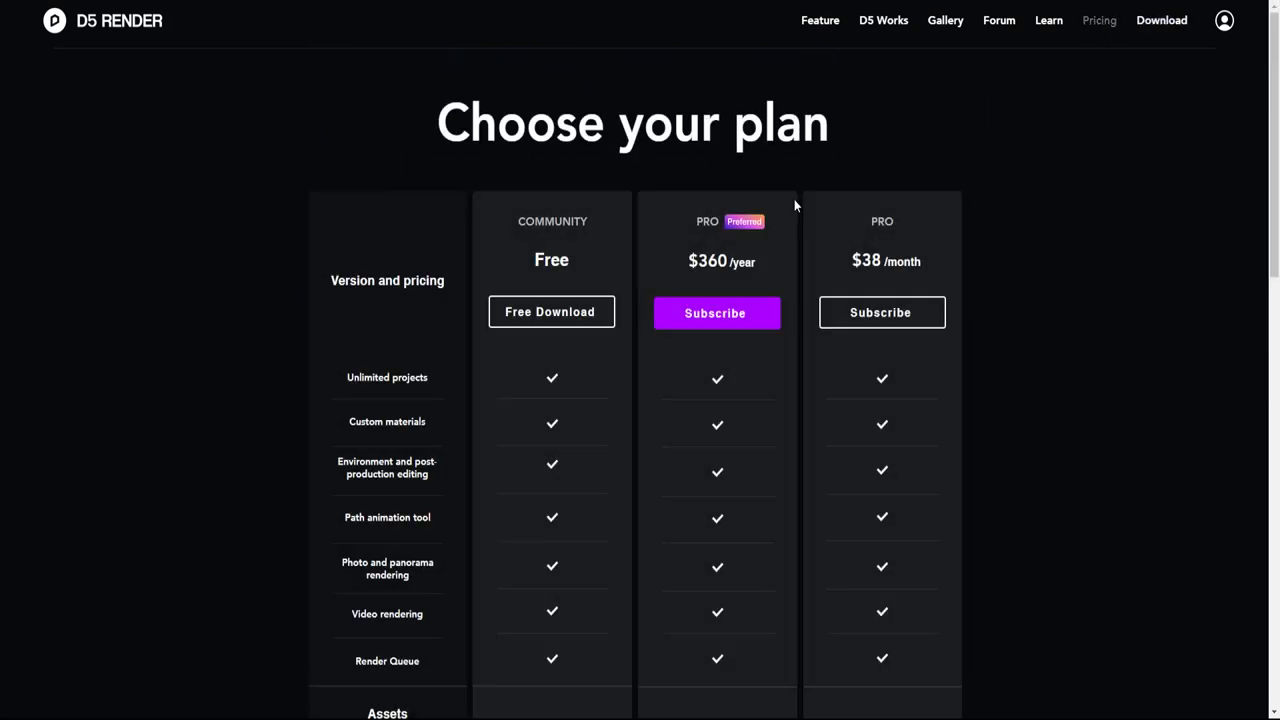
pyautogui.scroll(-2, 794, 199)
pyautogui.scroll(-3, 632, 226)
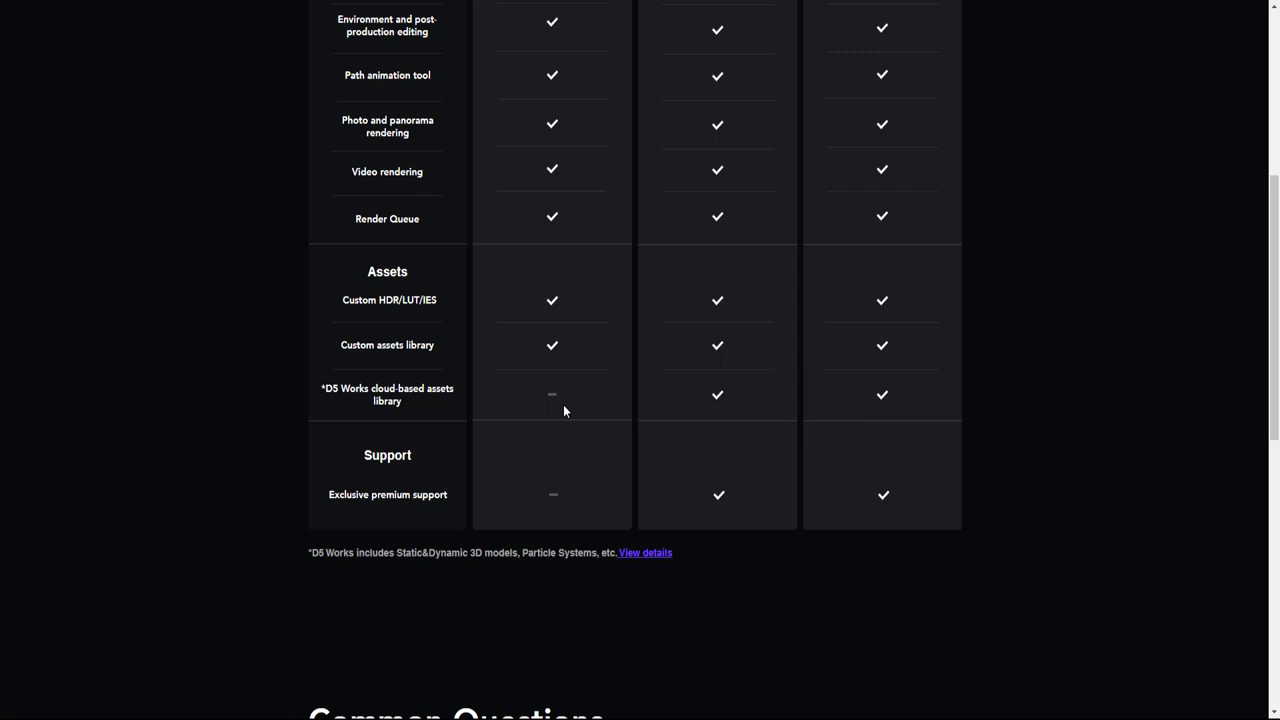
pyautogui.scroll(2, 562, 407)
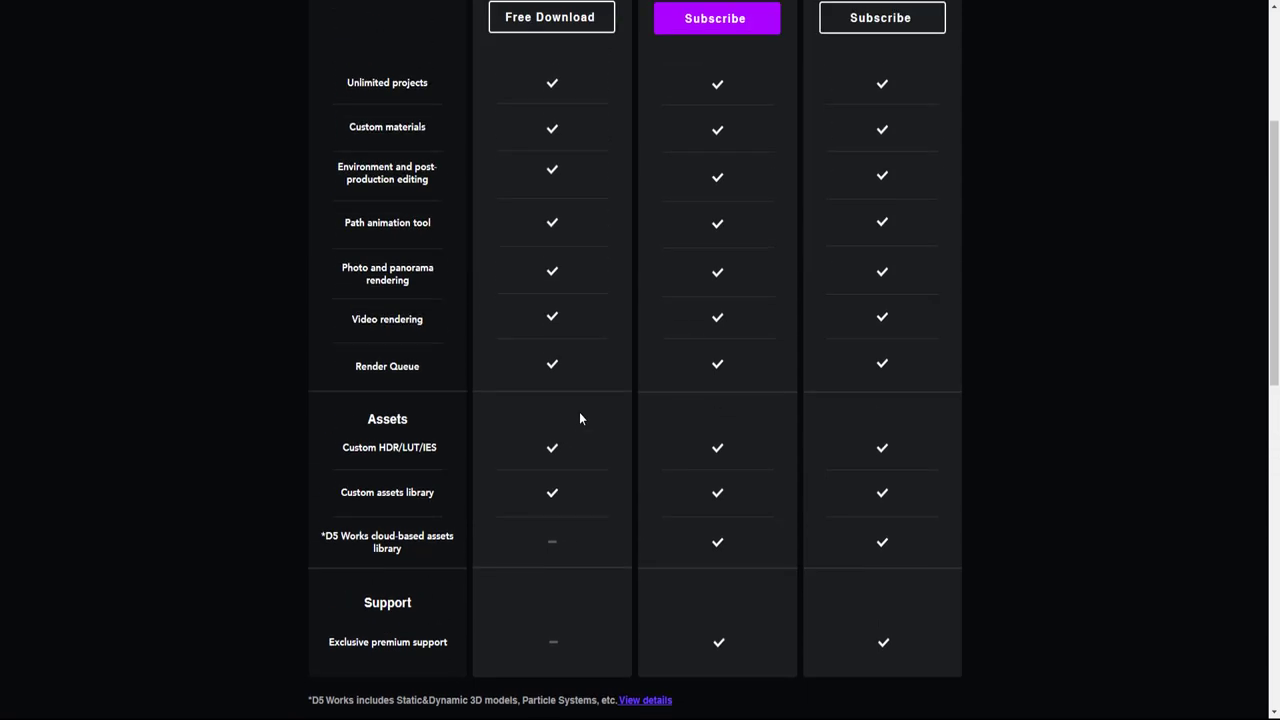
pyautogui.scroll(2, 599, 437)
pyautogui.scroll(2, 600, 432)
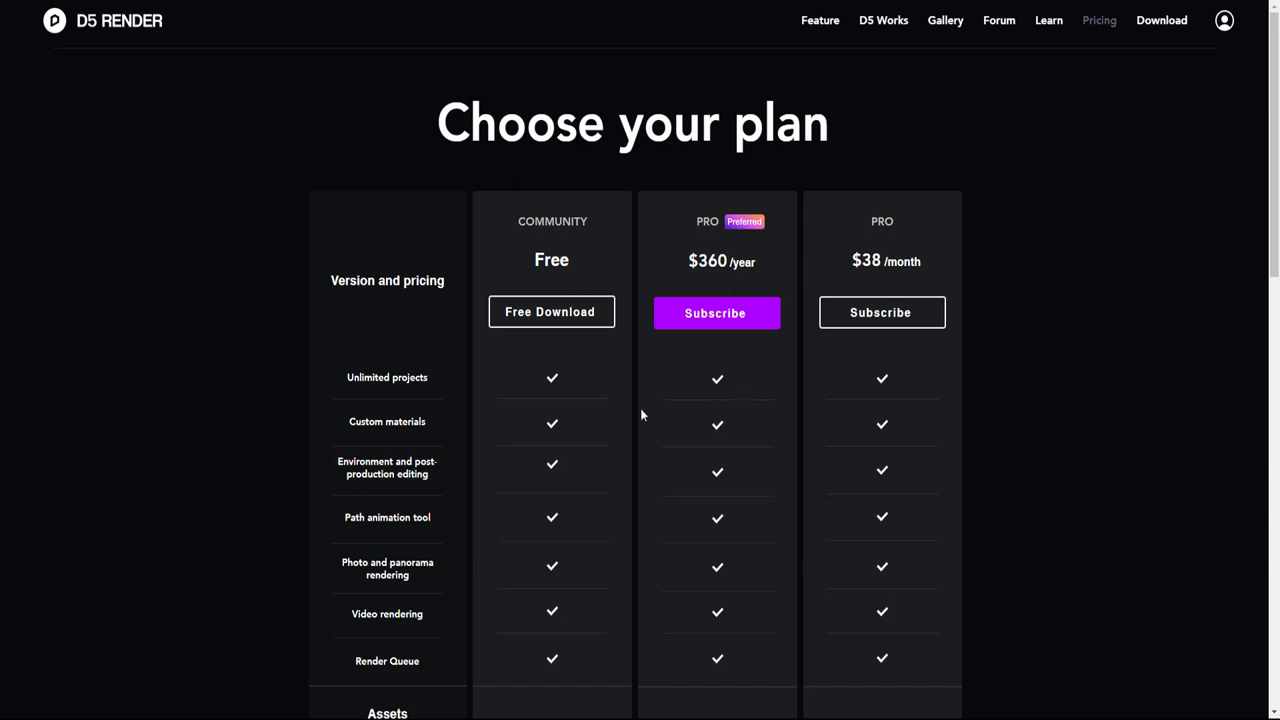
pyautogui.click(553, 313)
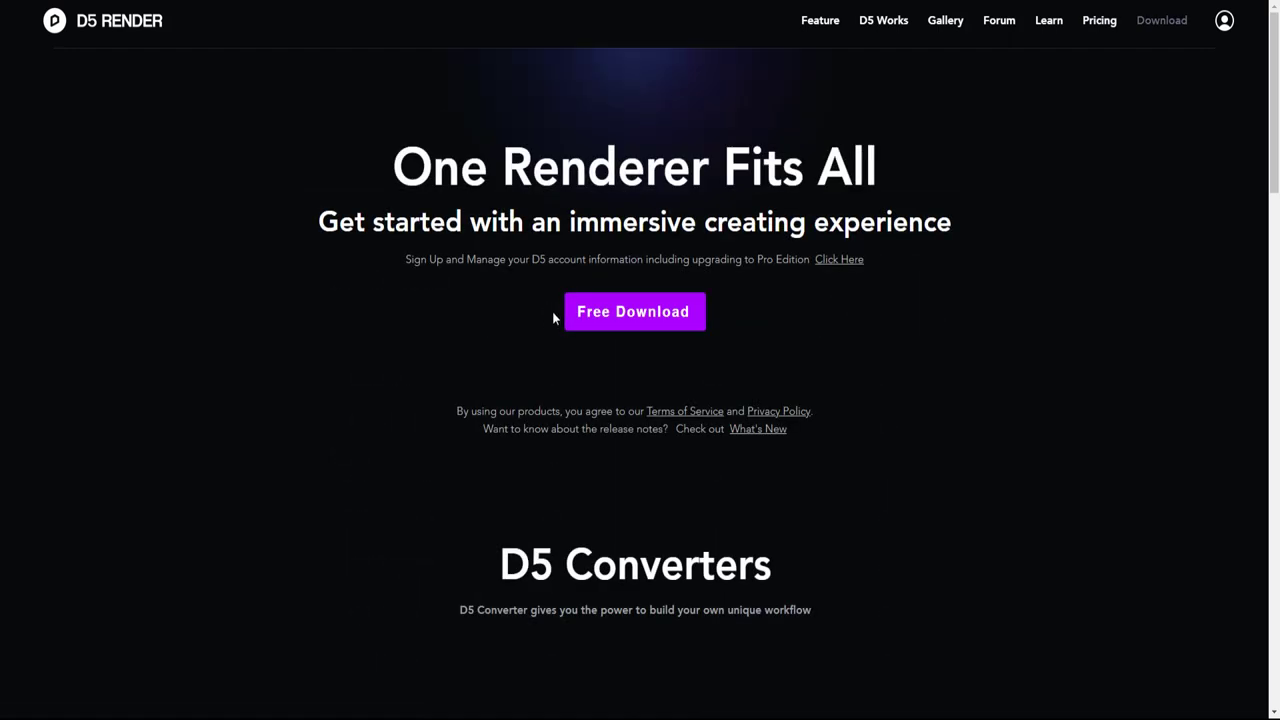
pyautogui.click(630, 316)
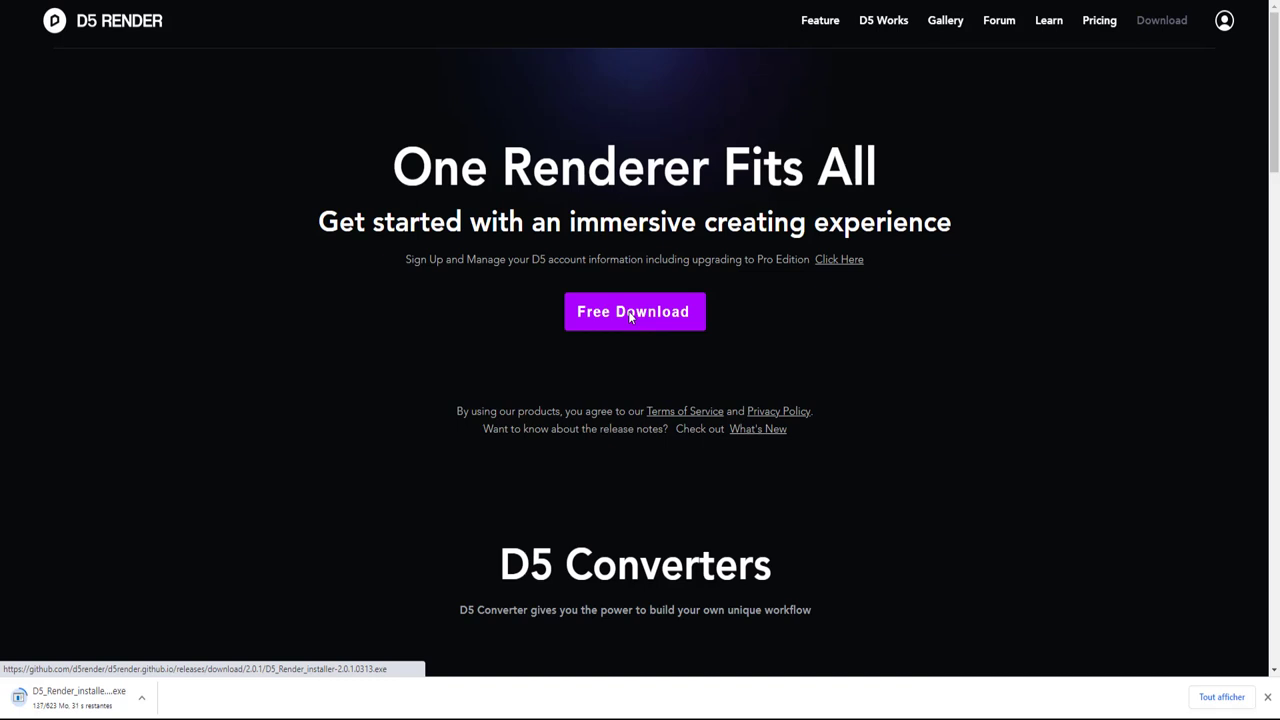
pyautogui.scroll(-1, 674, 331)
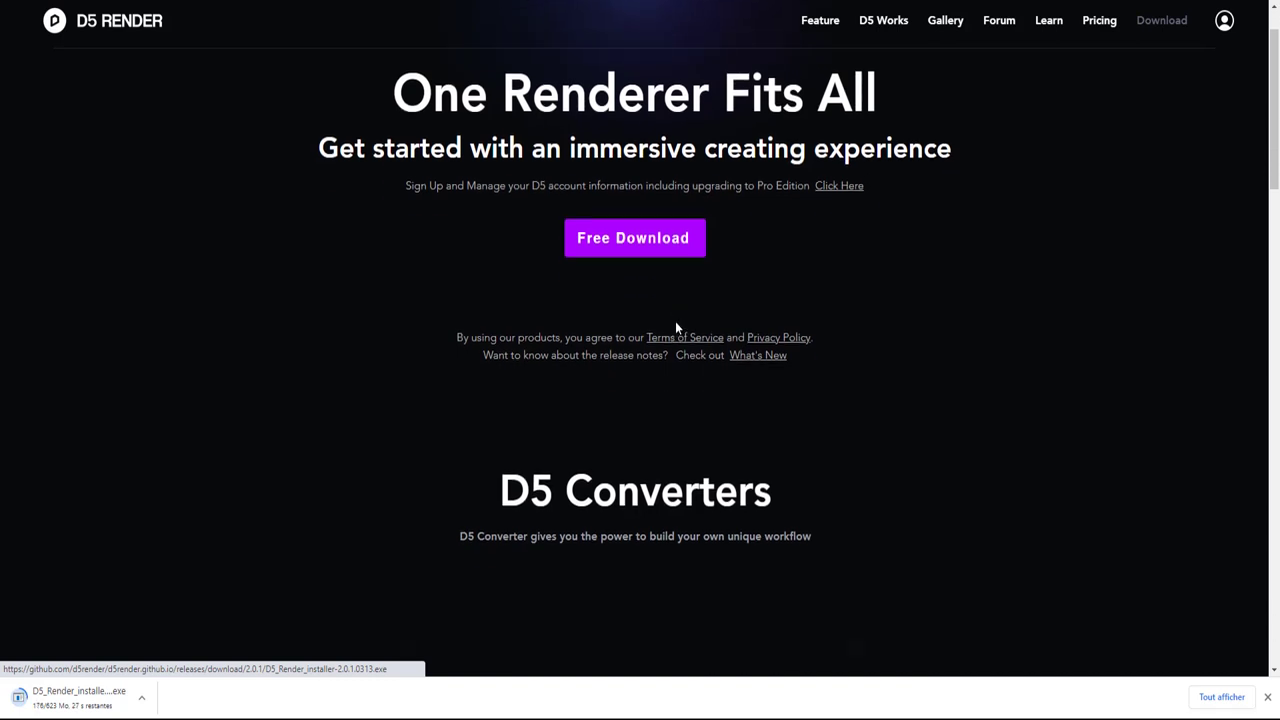
pyautogui.scroll(-2, 709, 285)
pyautogui.scroll(-2, 709, 285)
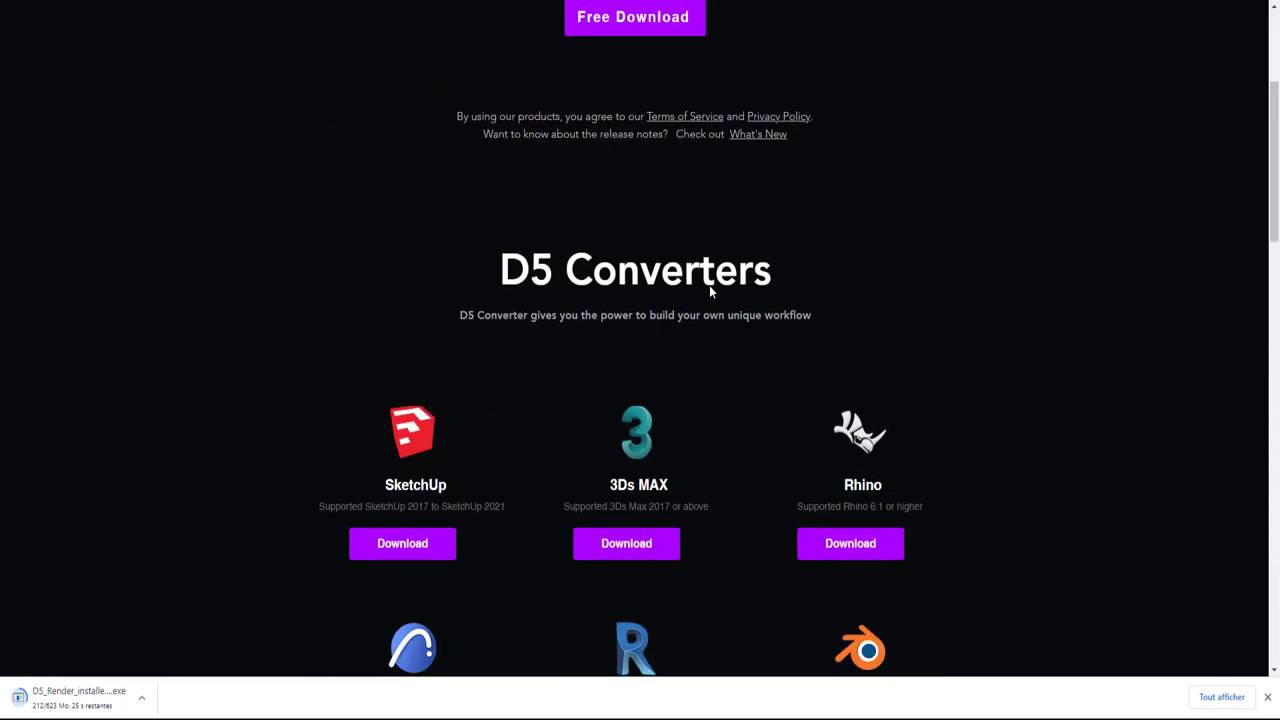
pyautogui.scroll(-1, 710, 291)
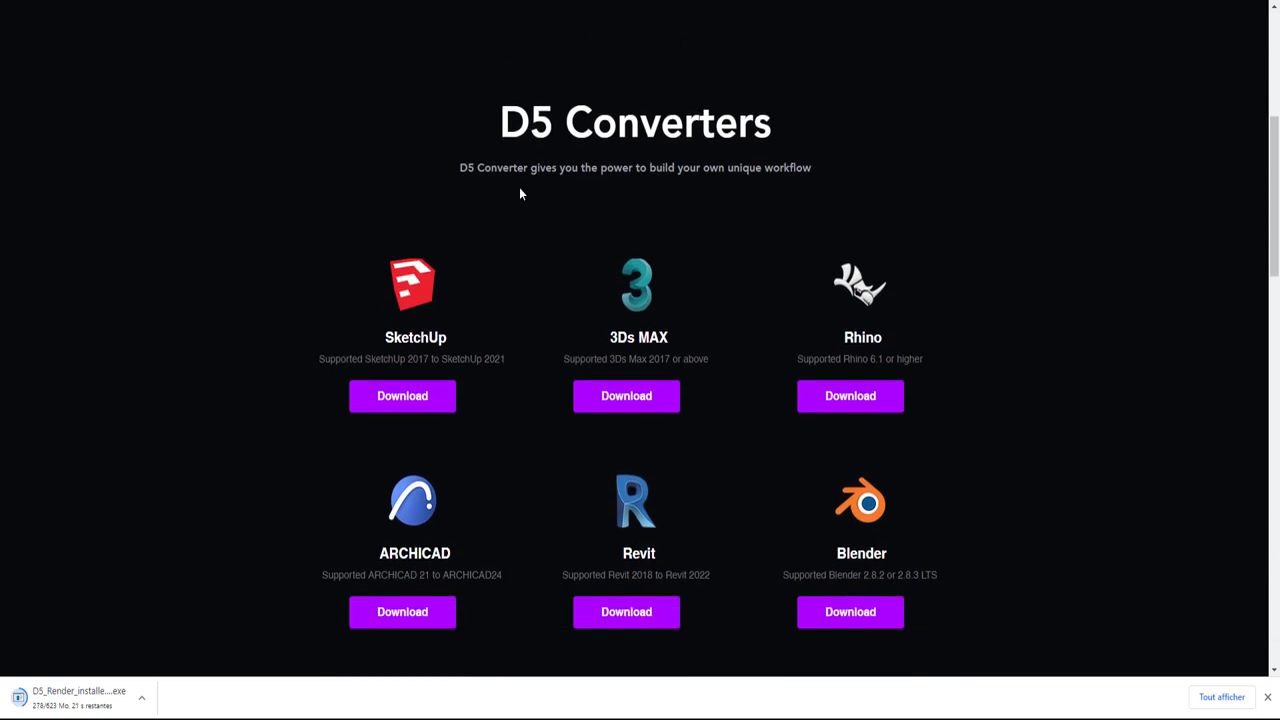
pyautogui.scroll(1, 590, 198)
pyautogui.scroll(3, 593, 200)
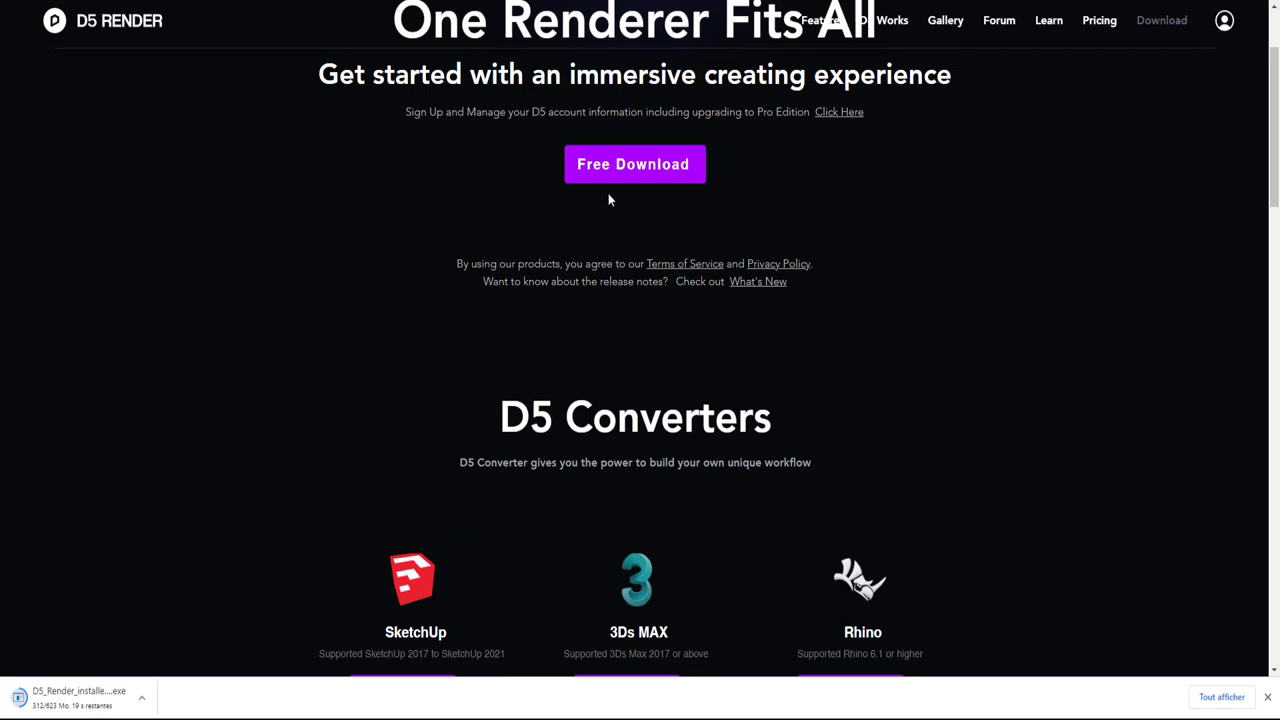
pyautogui.scroll(-2, 610, 190)
pyautogui.scroll(-1, 610, 190)
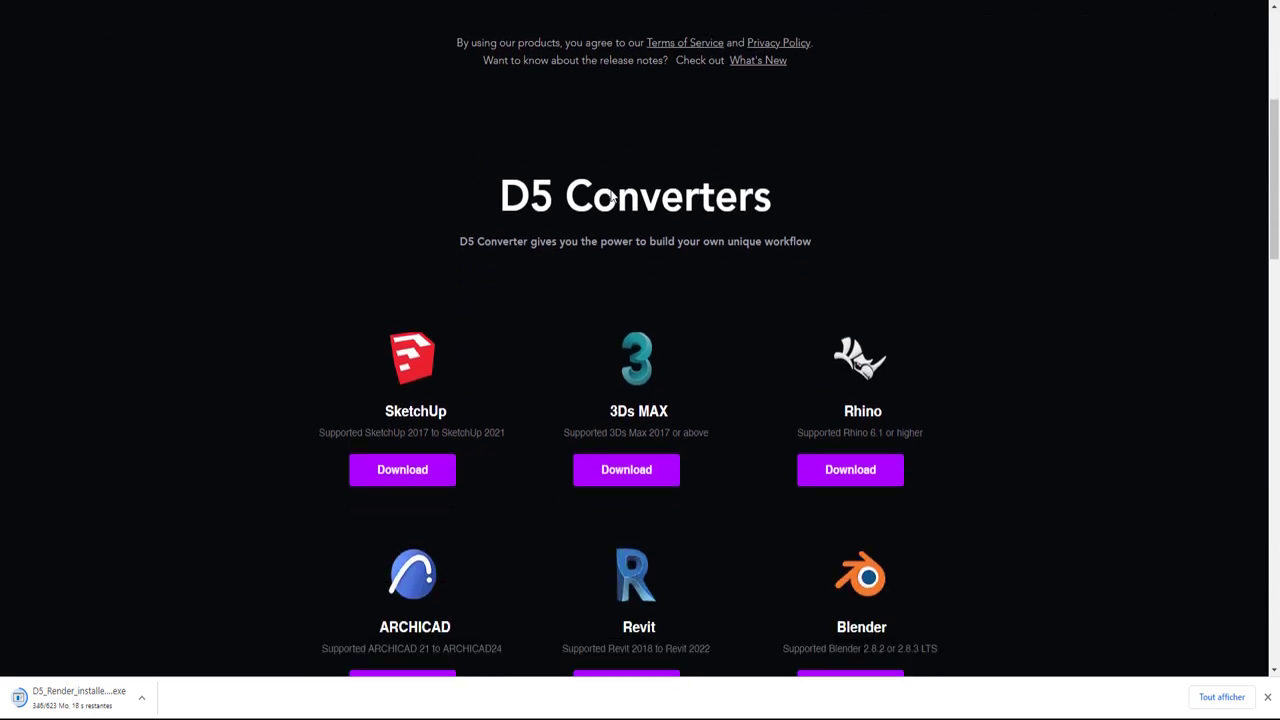
pyautogui.scroll(4, 612, 197)
pyautogui.scroll(-3, 728, 214)
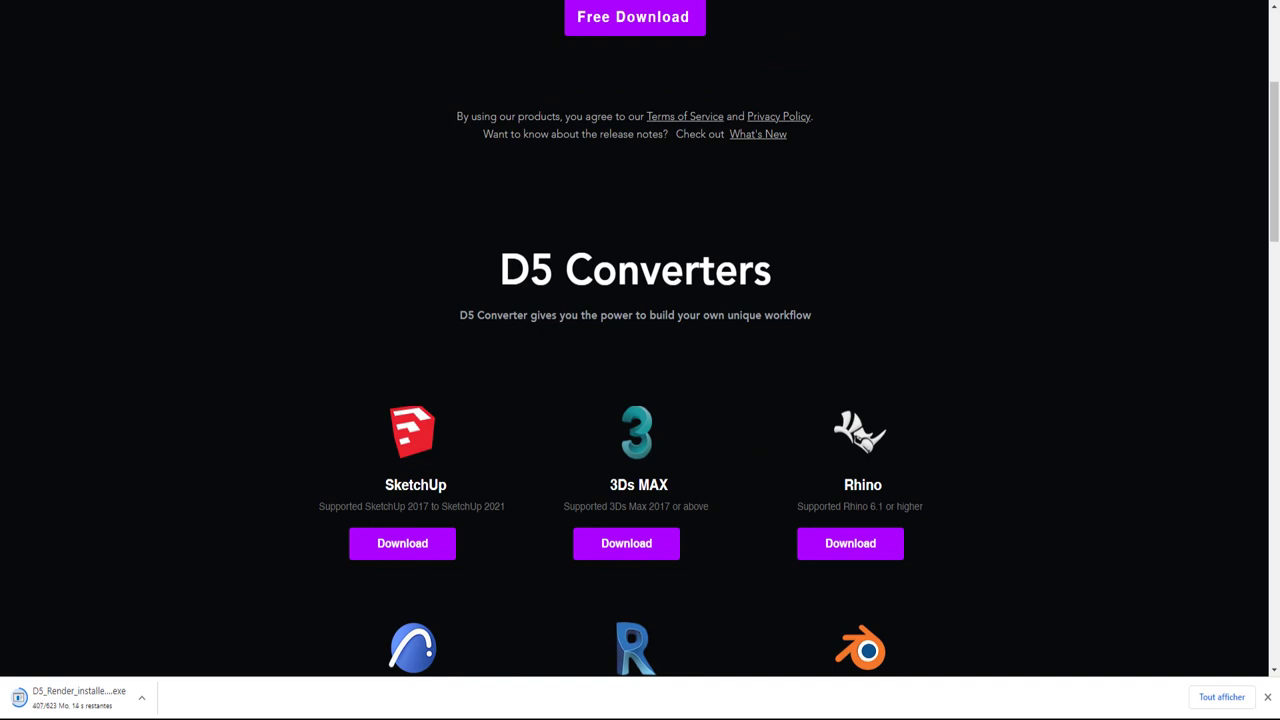
pyautogui.scroll(-2, 574, 386)
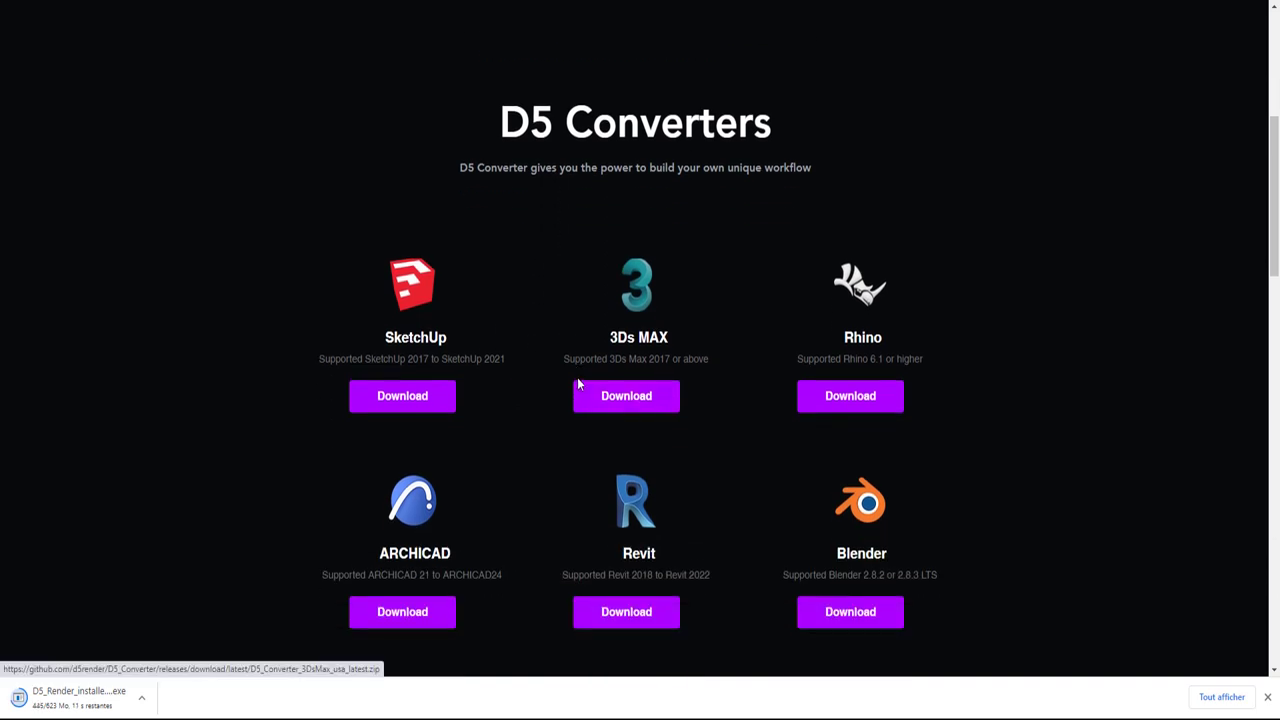
pyautogui.scroll(3, 577, 382)
pyautogui.scroll(3, 577, 376)
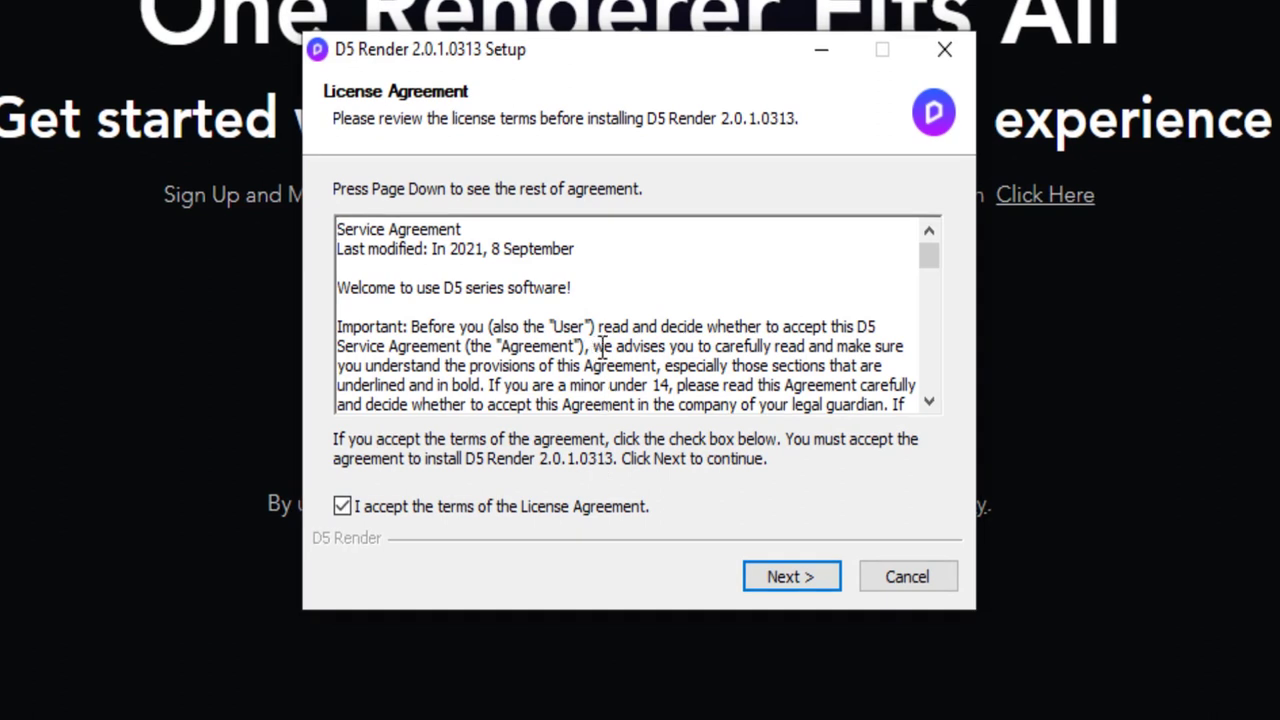
# - Install D5 Render 2.0.1.0313 to the default folder, accepting the license, and launch it
pyautogui.click(795, 581)
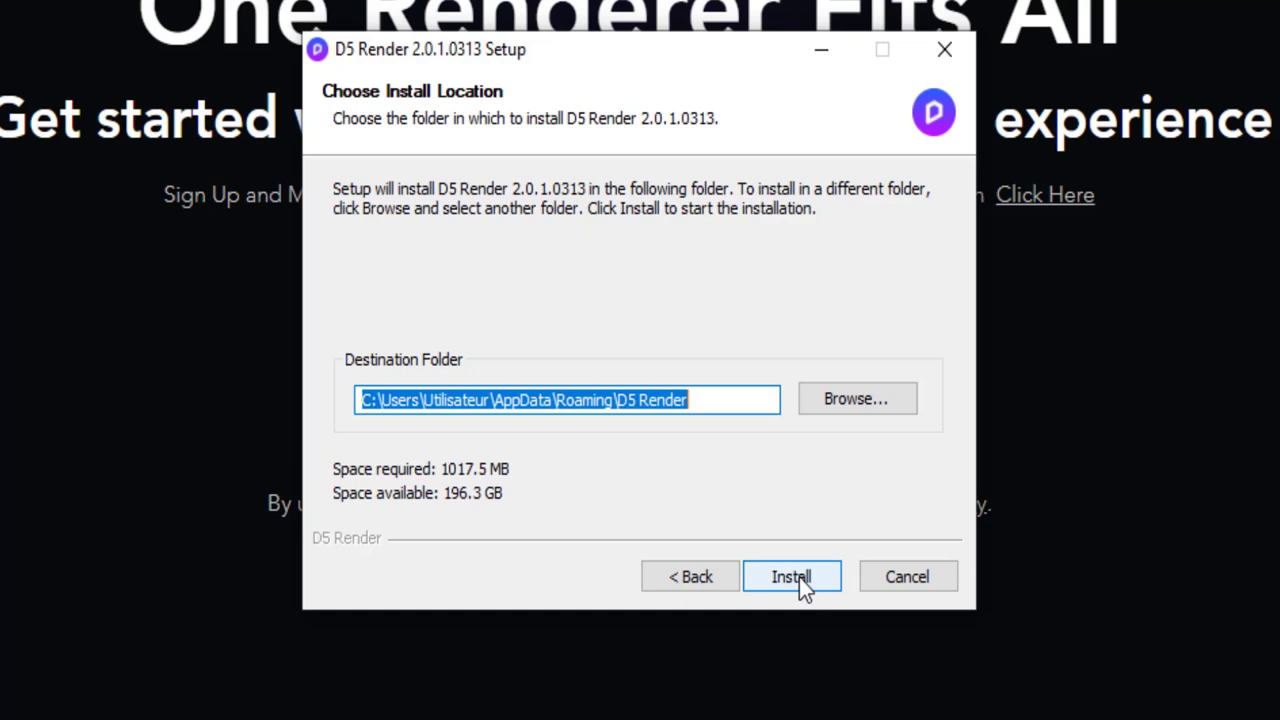
pyautogui.click(790, 577)
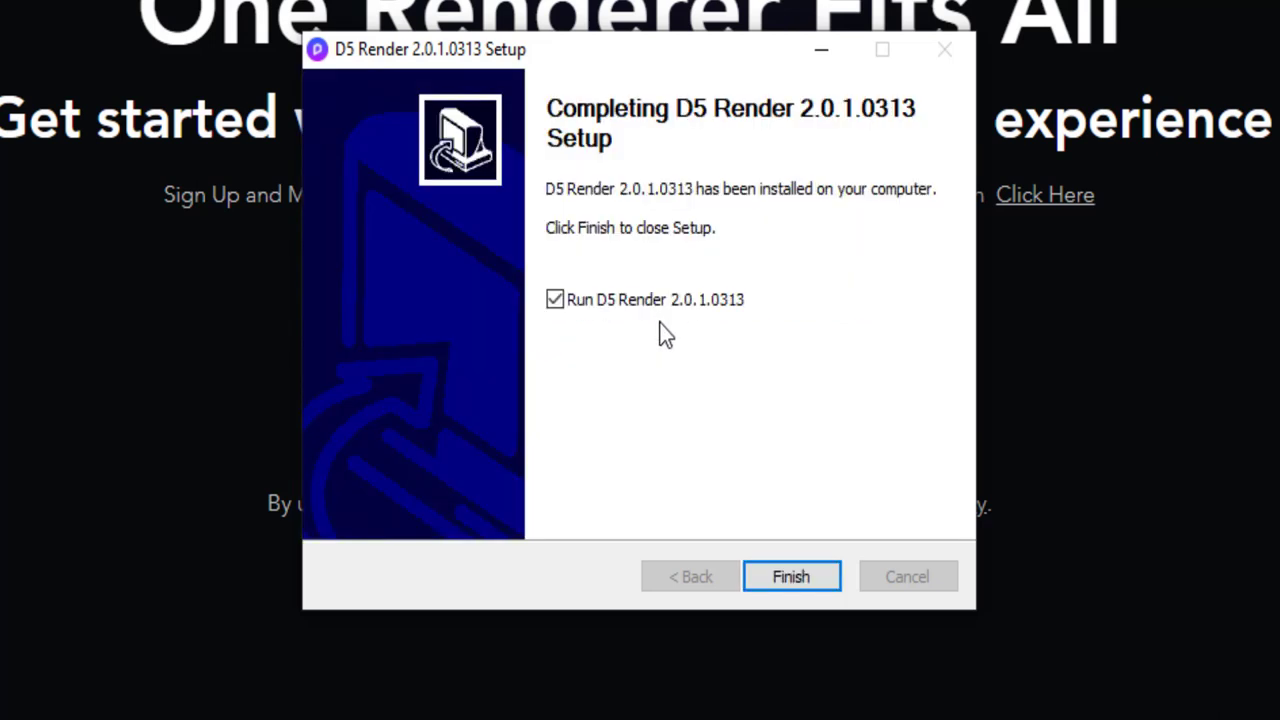
pyautogui.click(793, 578)
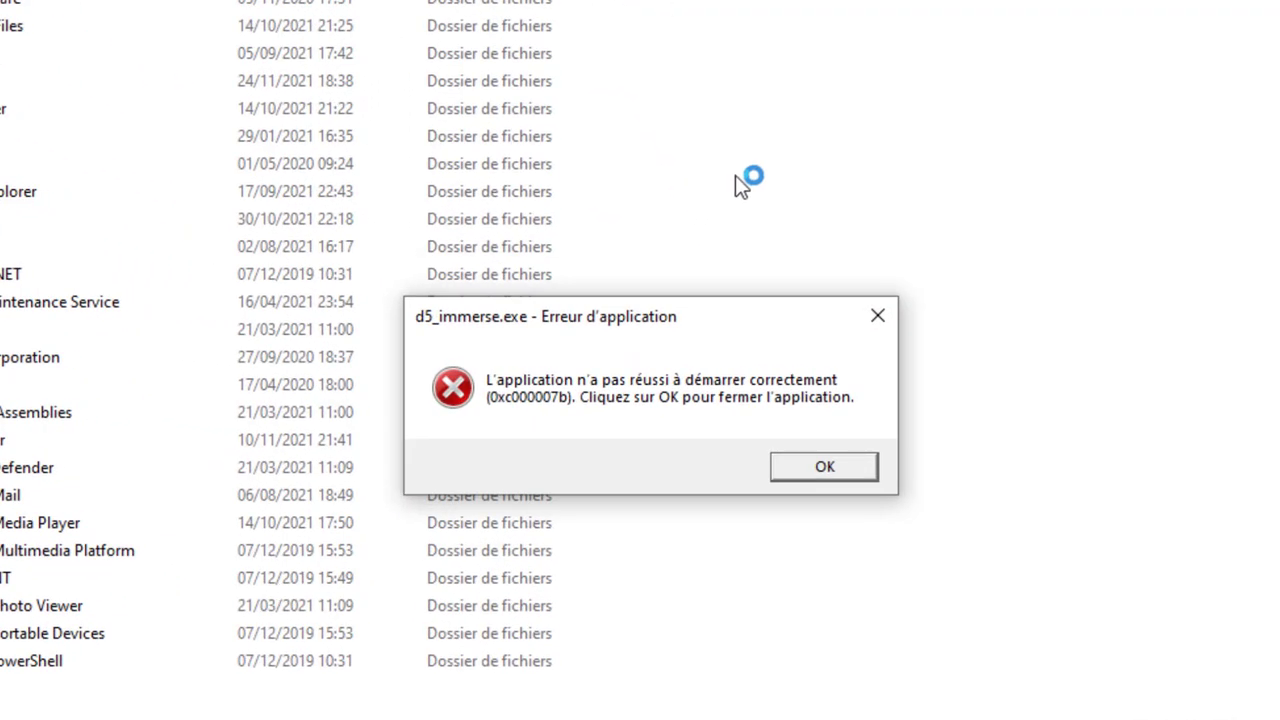
# - Dismiss the d5_immerse.exe 0xc000007b error and choose Repair for the missing DLLs
pyautogui.click(842, 467)
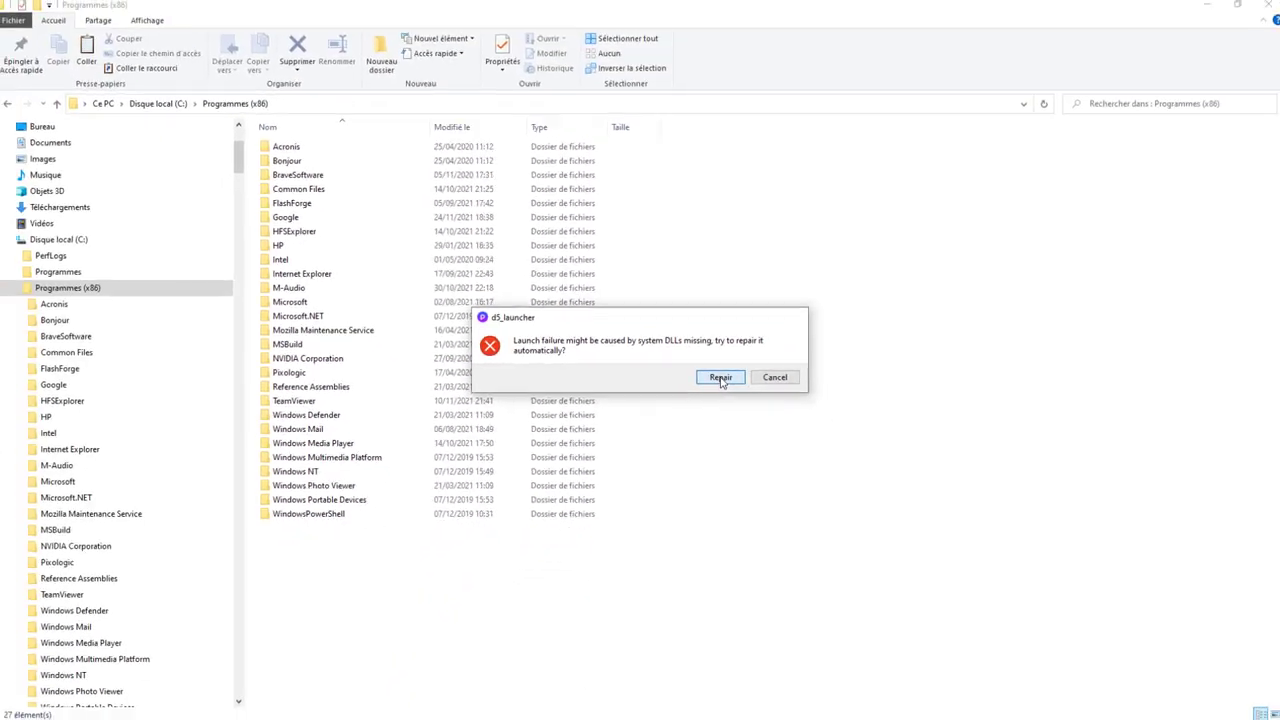
pyautogui.click(720, 381)
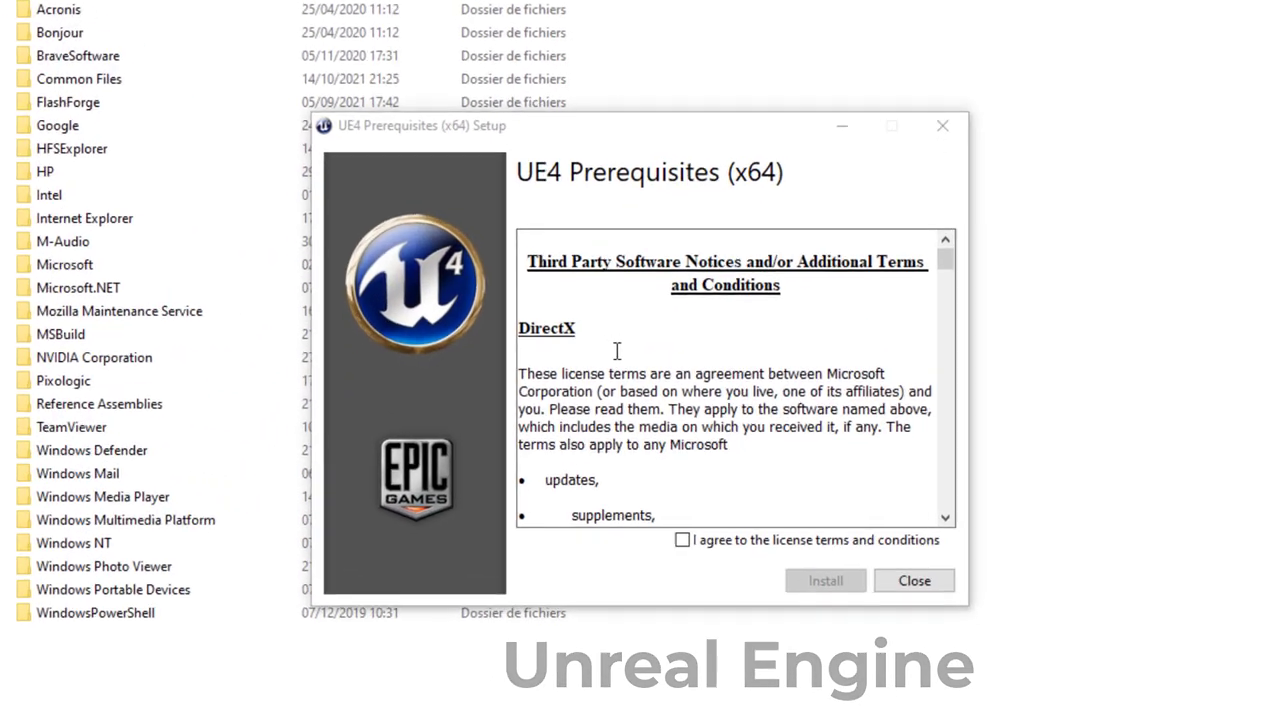
# - Agree to the license, install UE4 Prerequisites (x64), and close the installer after success
pyautogui.click(687, 561)
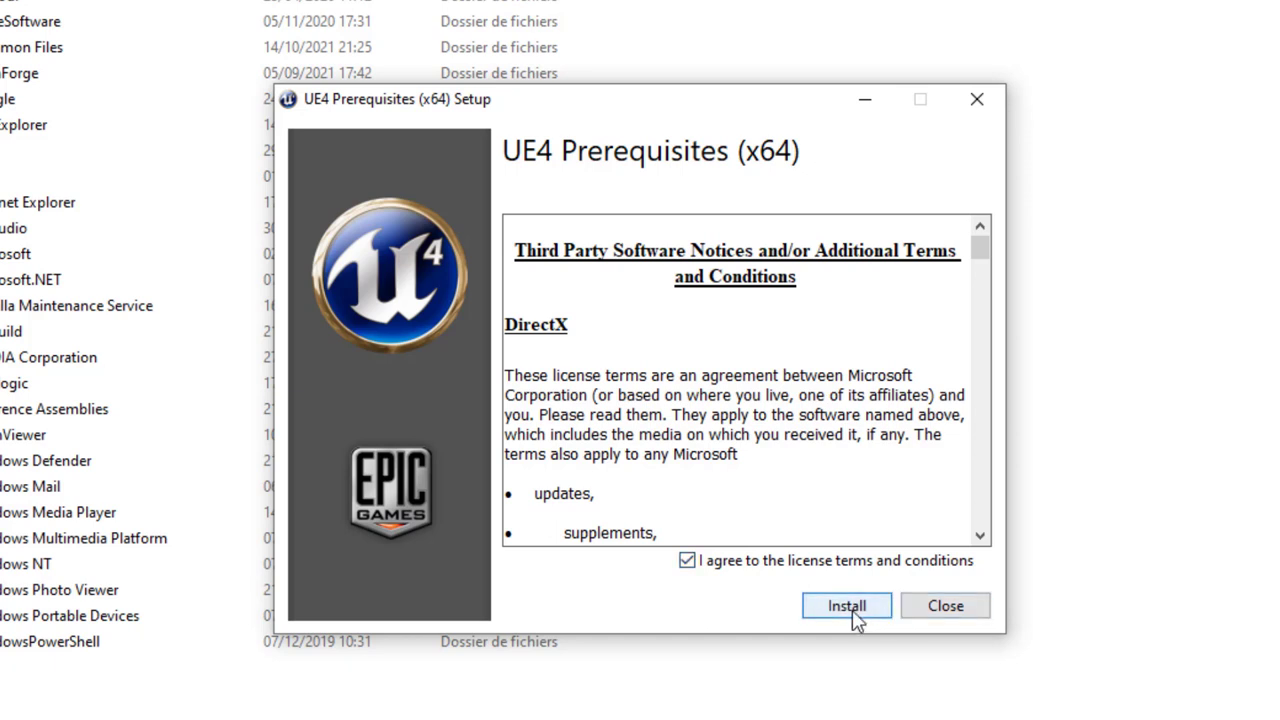
pyautogui.click(846, 606)
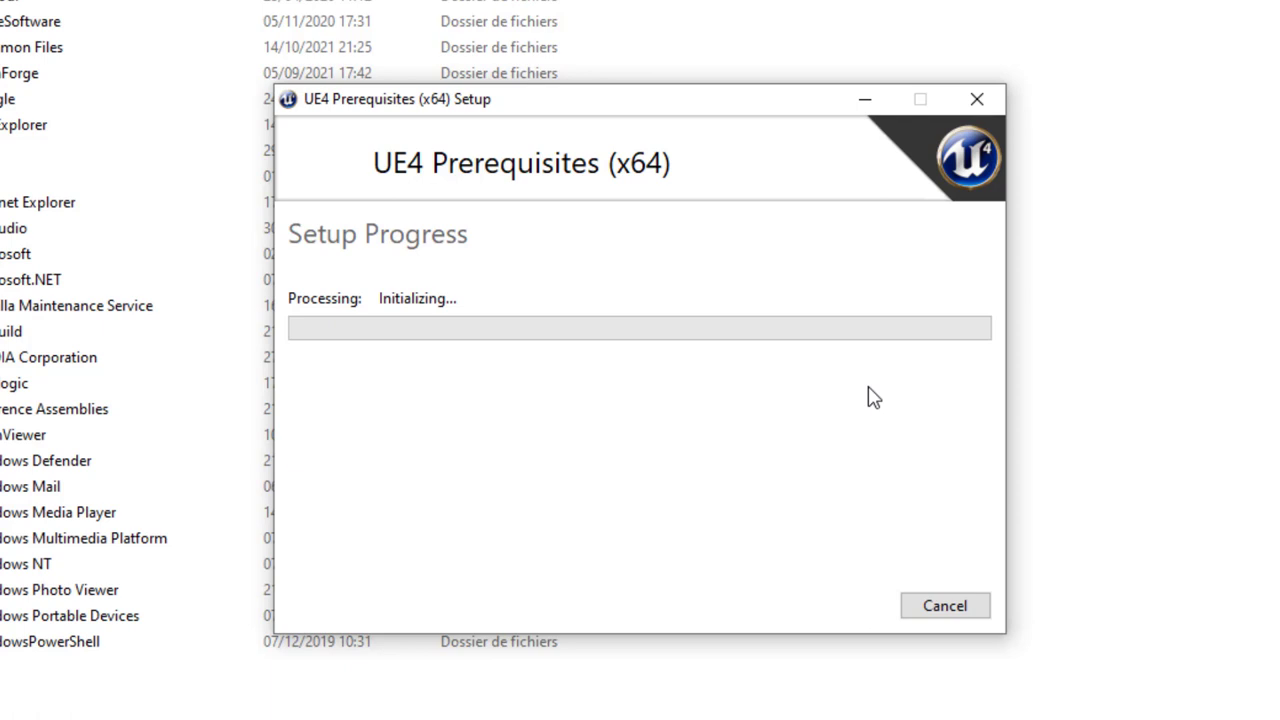
pyautogui.click(952, 607)
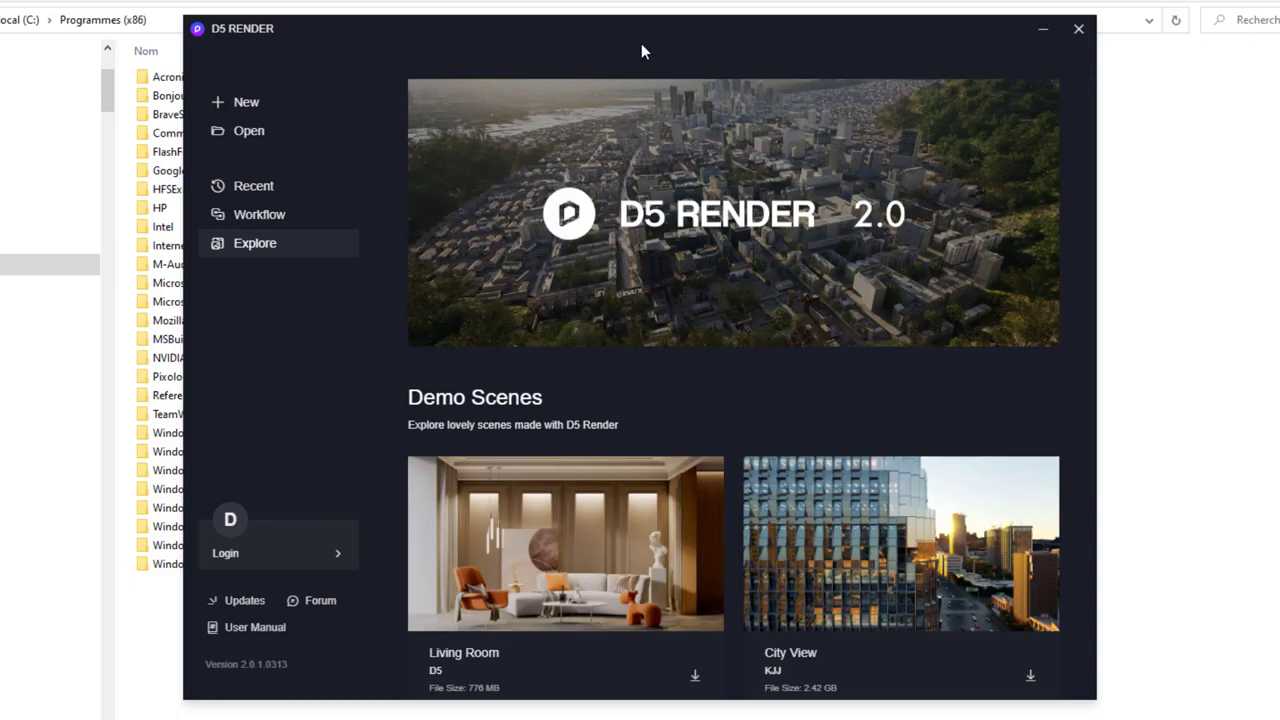
# - Move the start window aside and download the 776 MB Living Room demo scene
pyautogui.moveTo(625, 46); pyautogui.dragTo(520, 31)
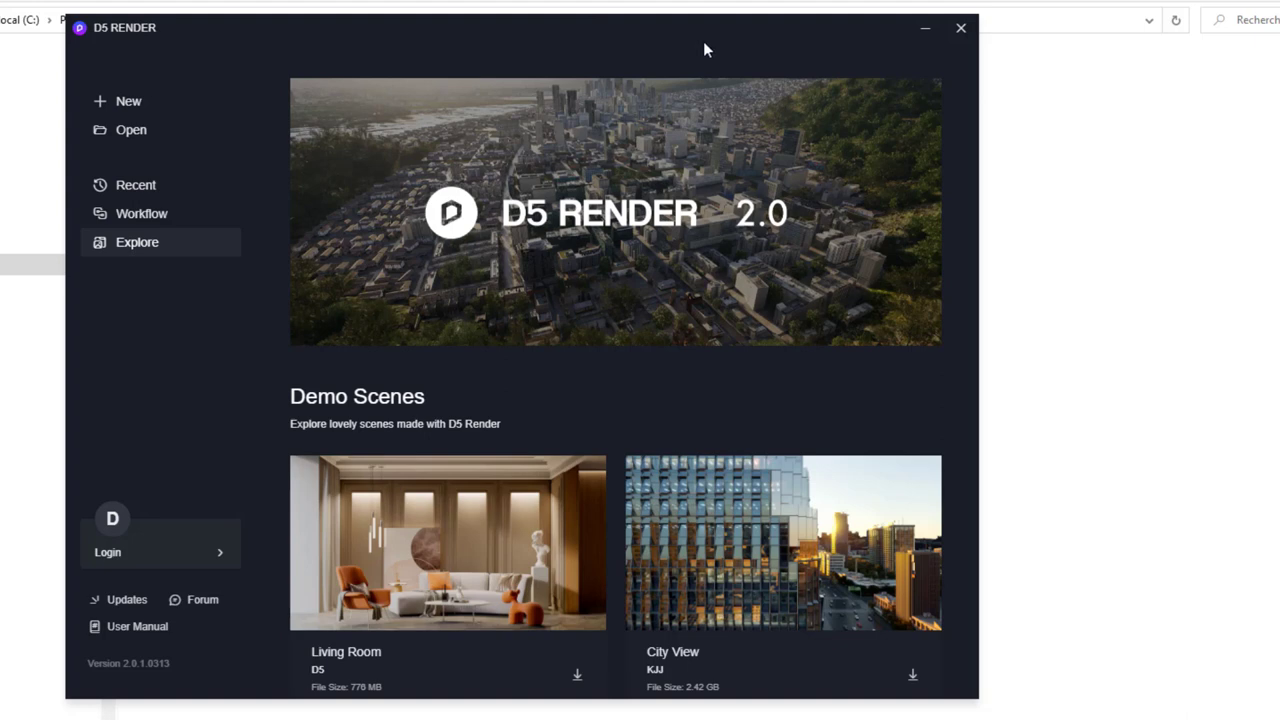
pyautogui.click(475, 525)
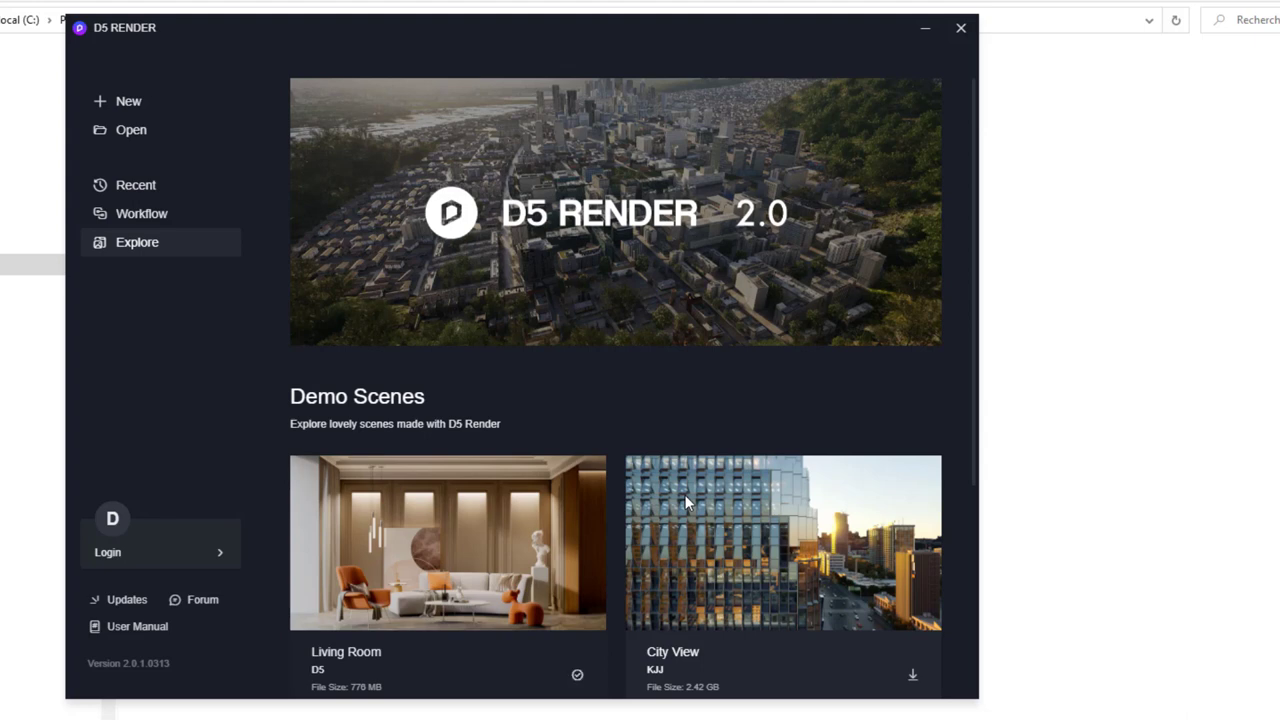
# - Open the Living Room demo, look around and select LightBelt_C_4, then start an Untitled project
pyautogui.click(480, 536)
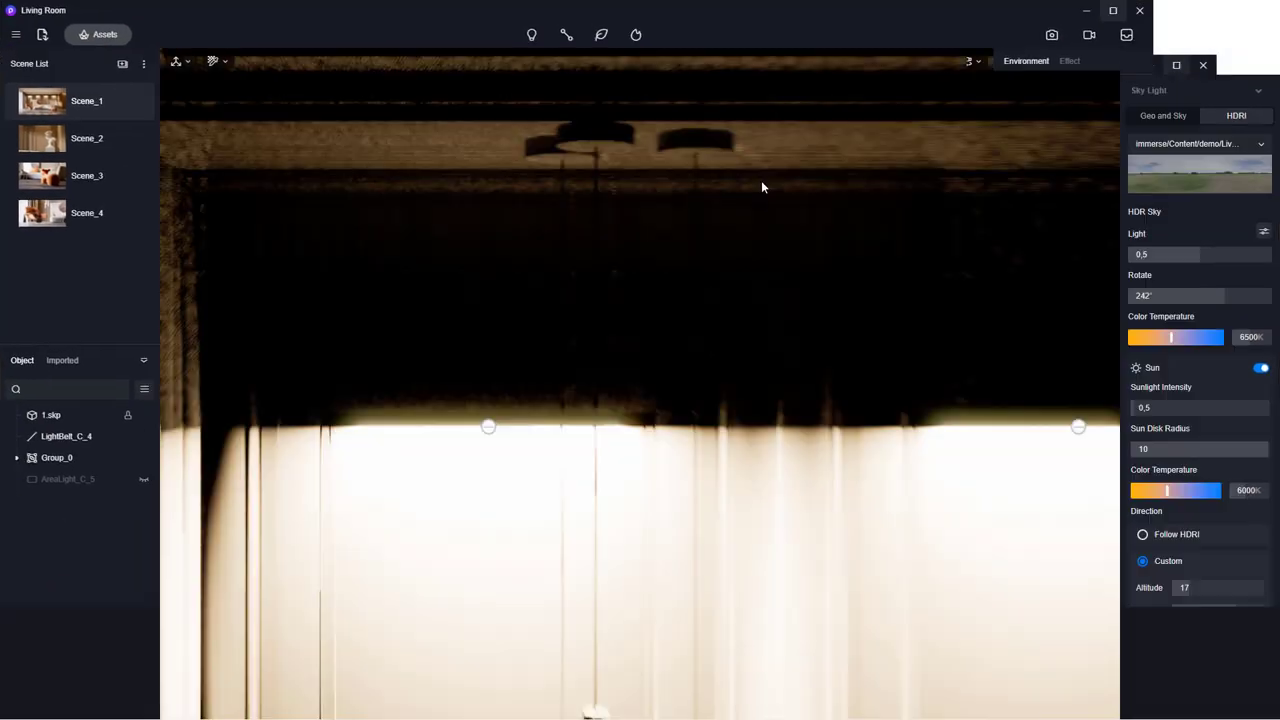
pyautogui.scroll(-3, 630, 365)
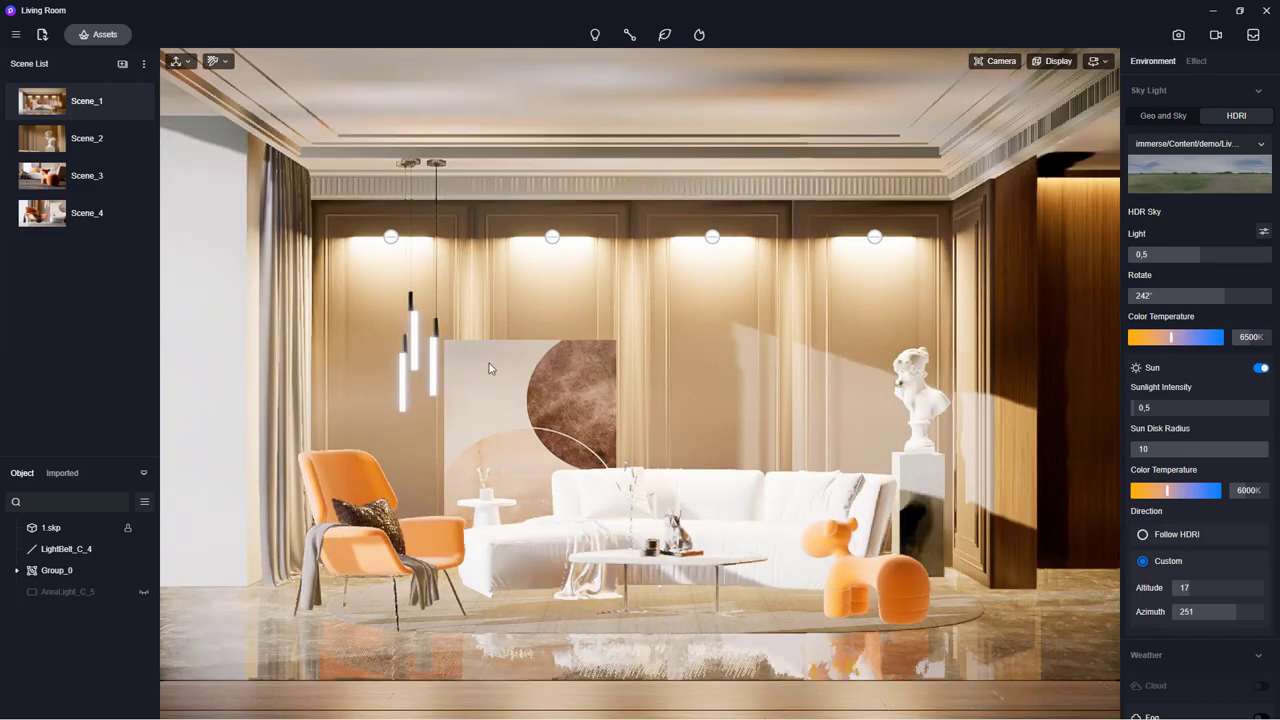
pyautogui.moveTo(489, 368)
pyautogui.mouseDown(button='right')
pyautogui.moveTo(594, 457)
pyautogui.moveTo(542, 436)
pyautogui.moveTo(460, 332)
pyautogui.mouseUp(button='right')
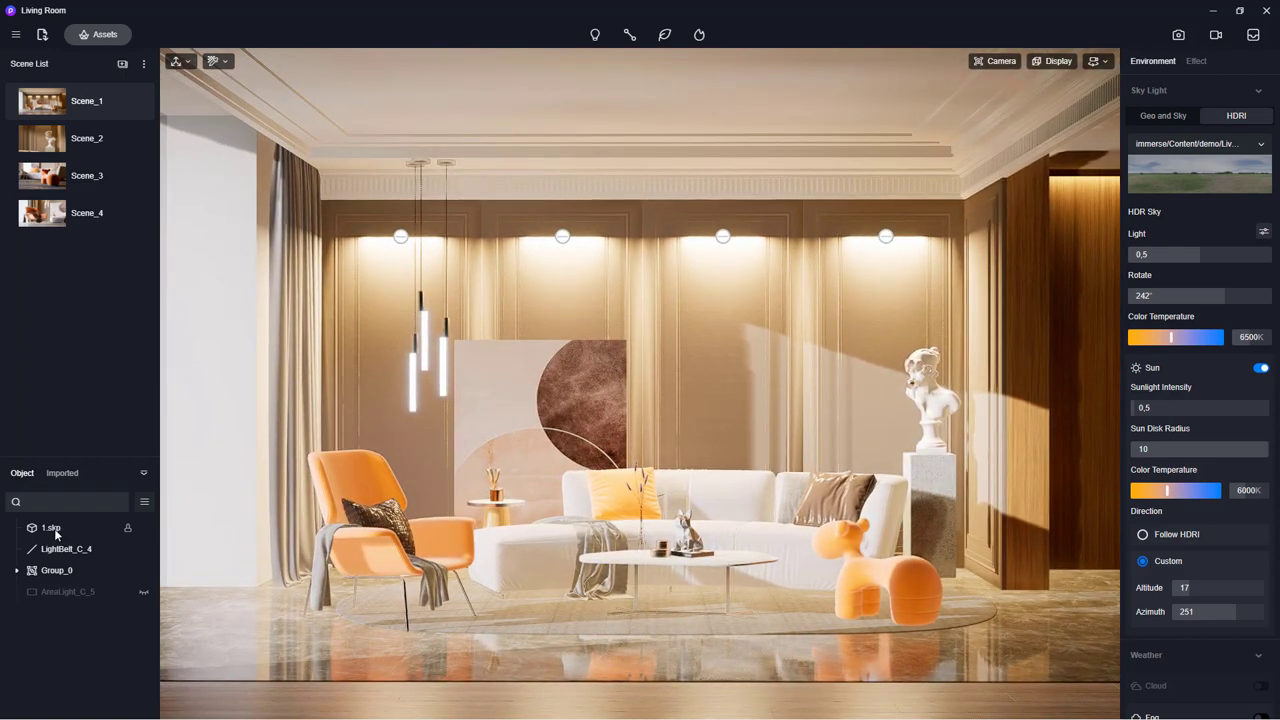
pyautogui.click(55, 548)
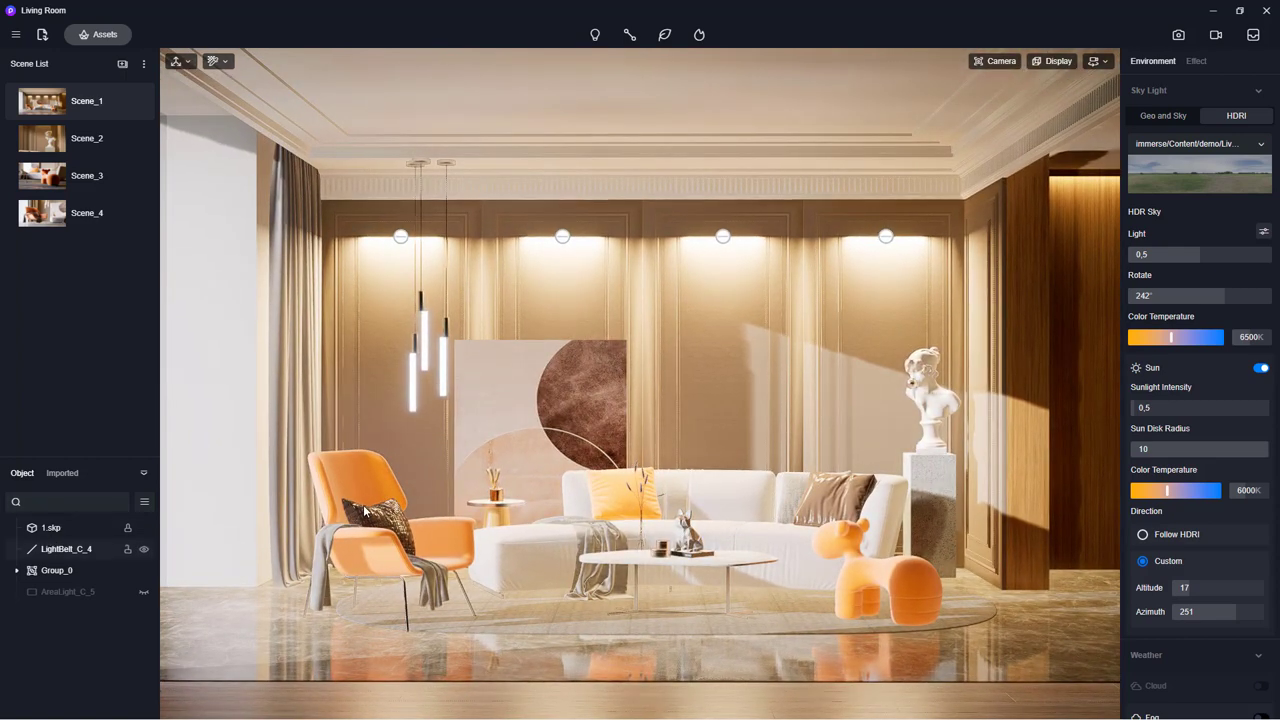
pyautogui.click(763, 324)
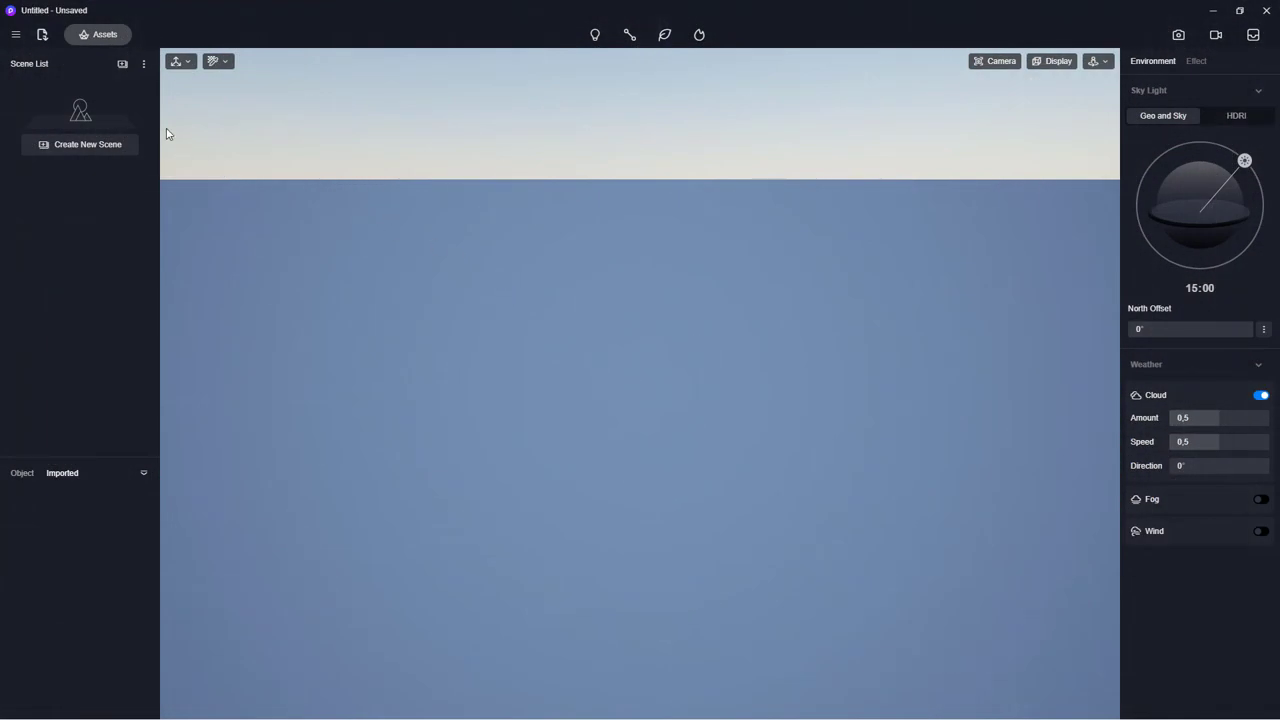
# - Import SDB_Salon_00.skp into the Untitled project through the Import file dialog
pyautogui.click(43, 36)
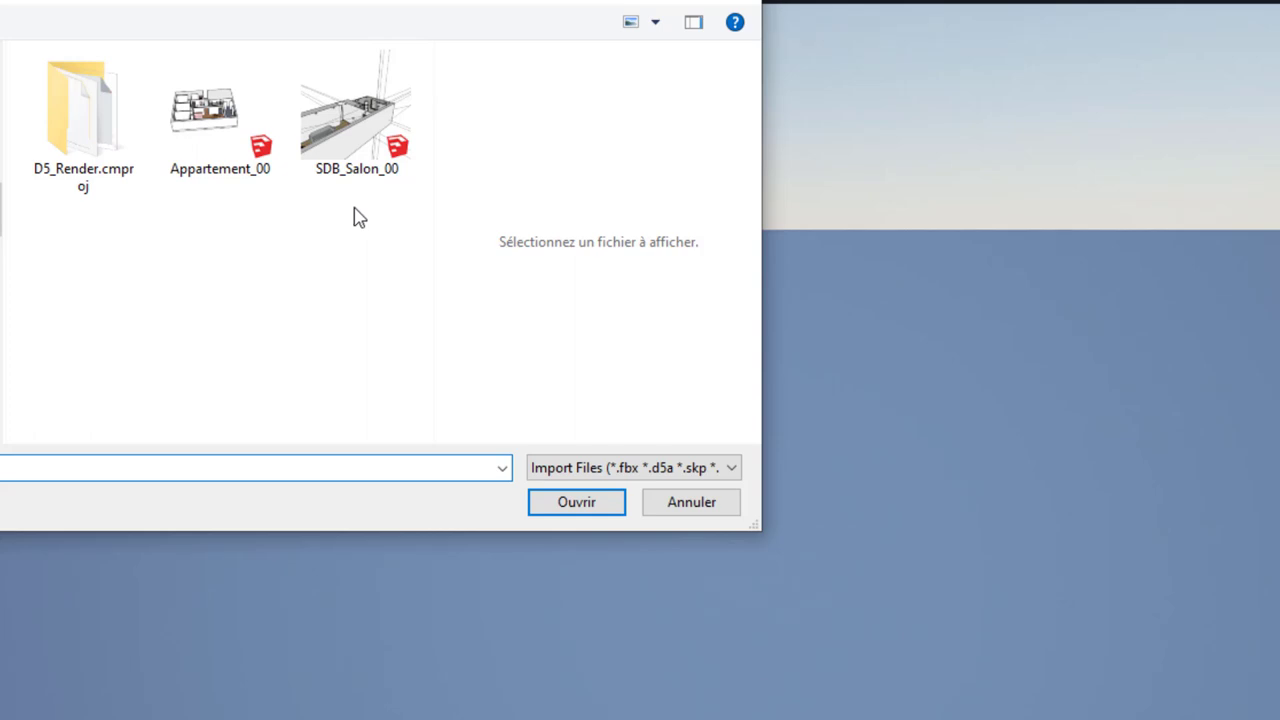
pyautogui.click(338, 152)
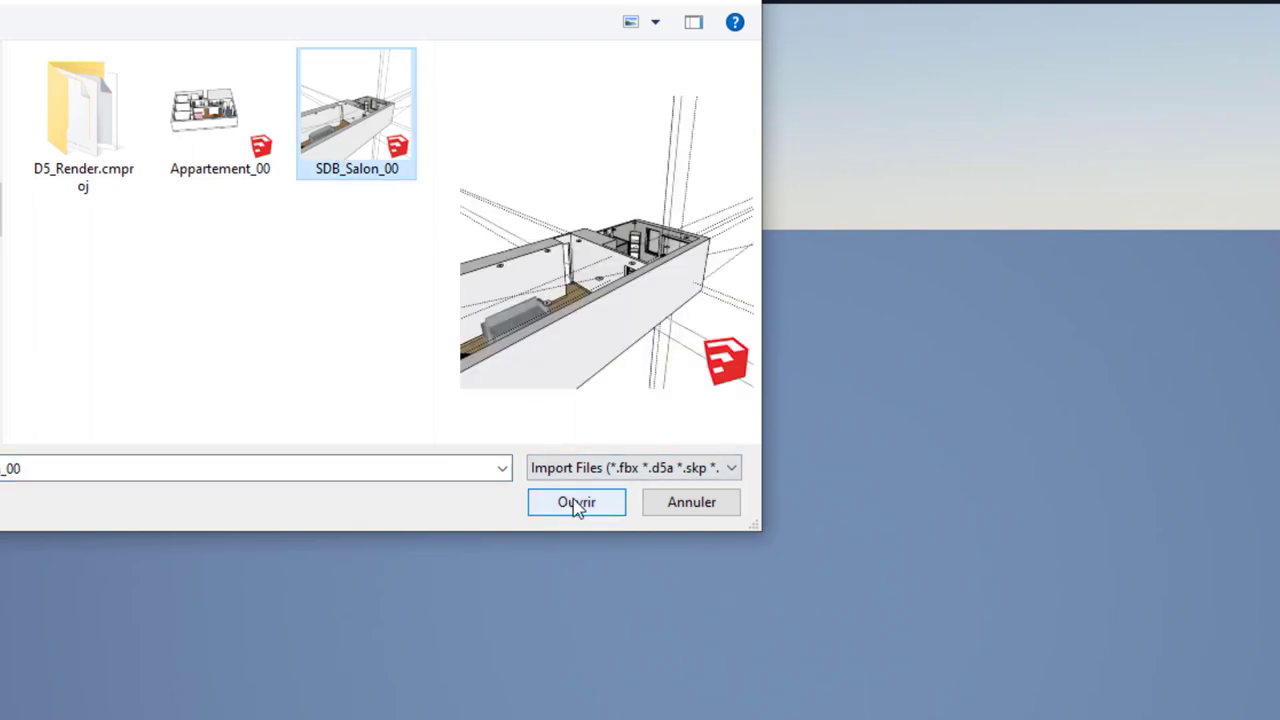
pyautogui.click(598, 471)
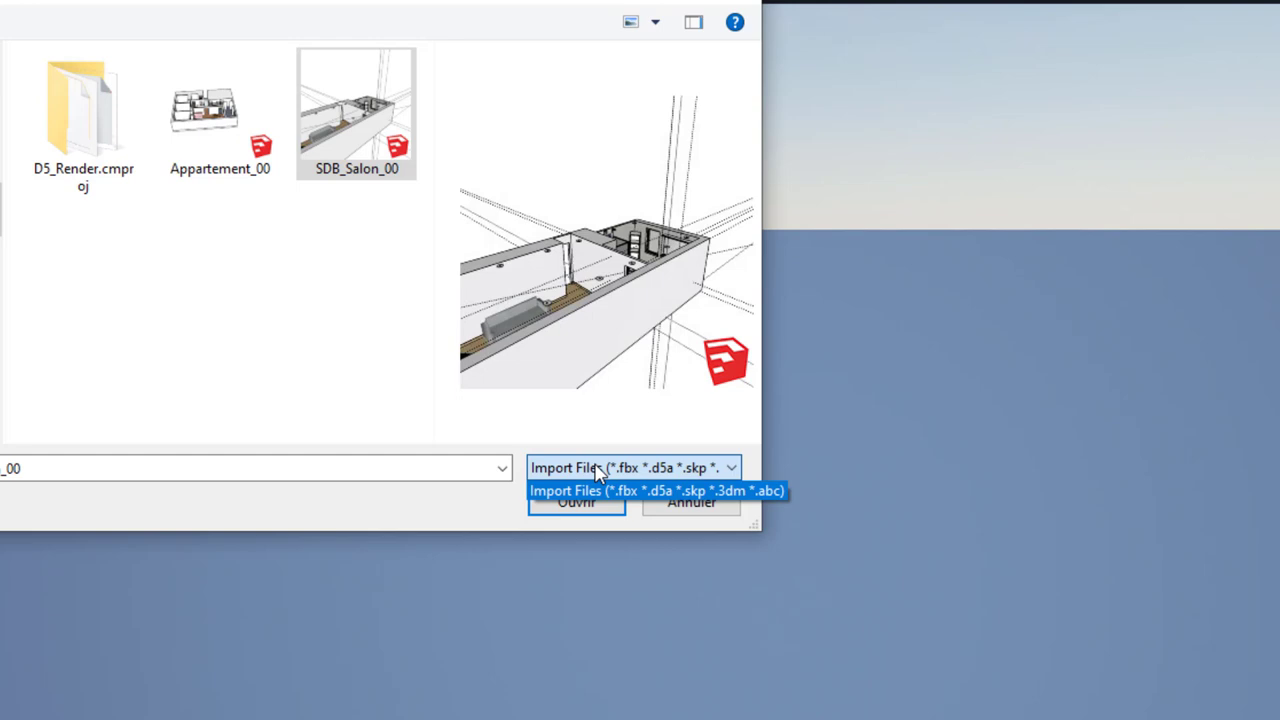
pyautogui.click(460, 500)
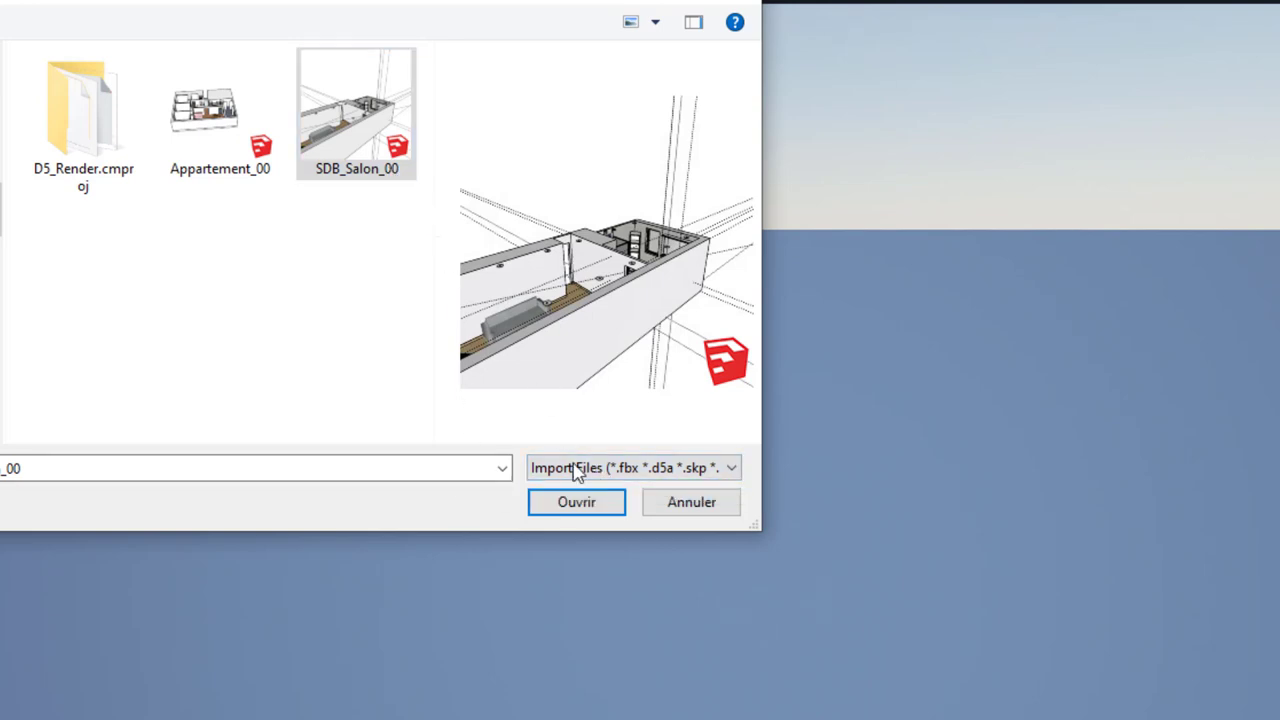
pyautogui.click(579, 506)
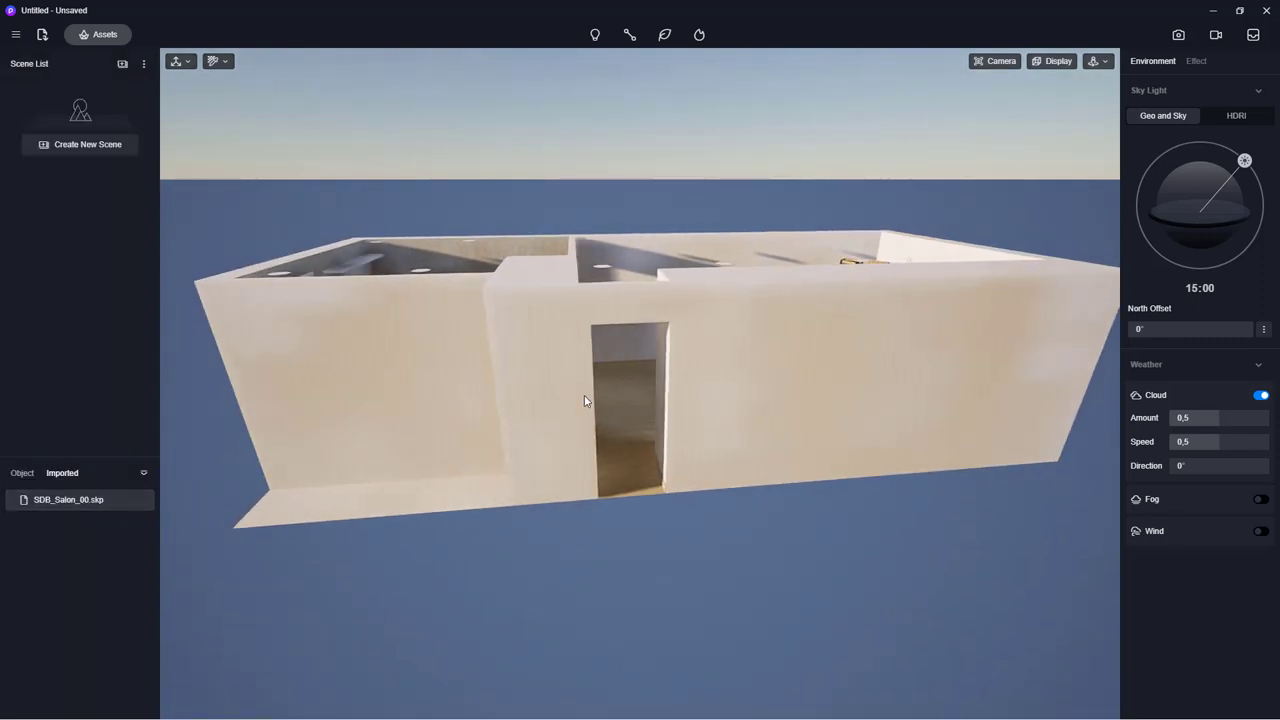
# - Select the imported salon model and orbit down into the house along the room
pyautogui.click(580, 400)
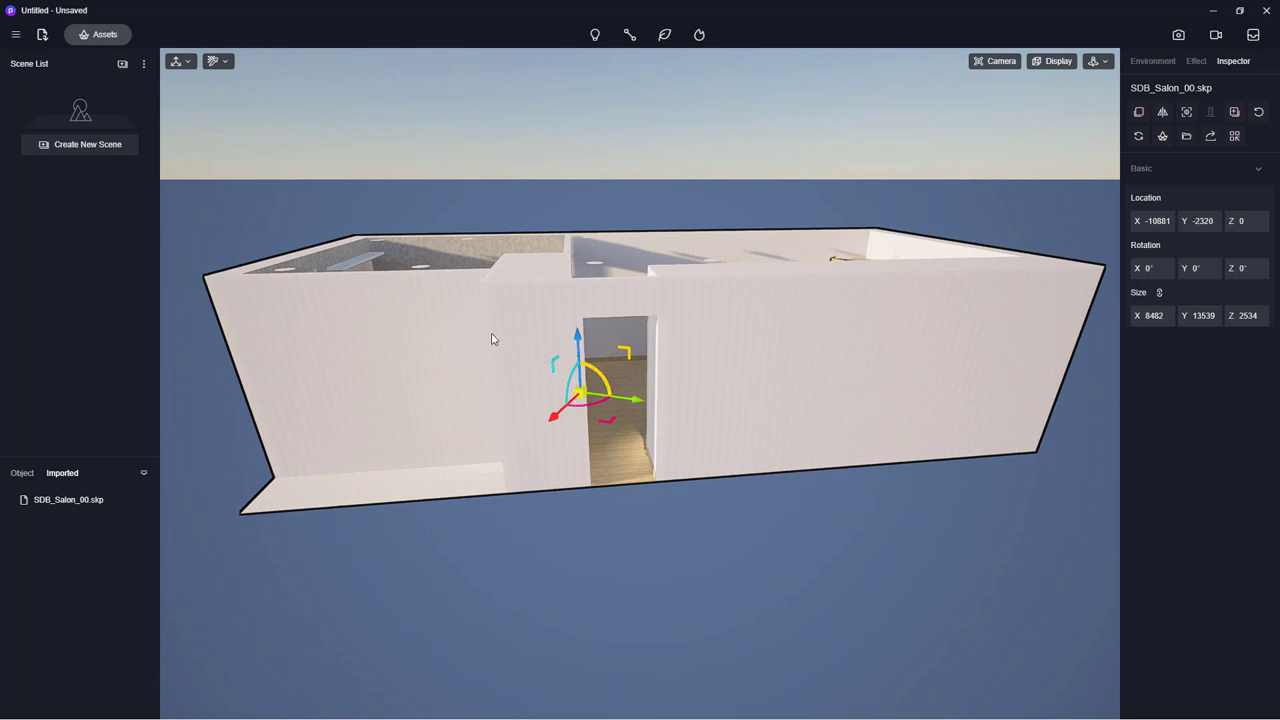
pyautogui.moveTo(492, 339); pyautogui.dragTo(837, 477, button='middle')
pyautogui.moveTo(414, 443)
pyautogui.mouseDown(button='middle')
pyautogui.moveTo(760, 486)
pyautogui.moveTo(640, 370)
pyautogui.mouseUp(button='middle')
# - Dolly in and frame the wood floor between the TV cabinet, sofa and windows
pyautogui.scroll(2, 531, 250)
pyautogui.scroll(5, 483, 355)
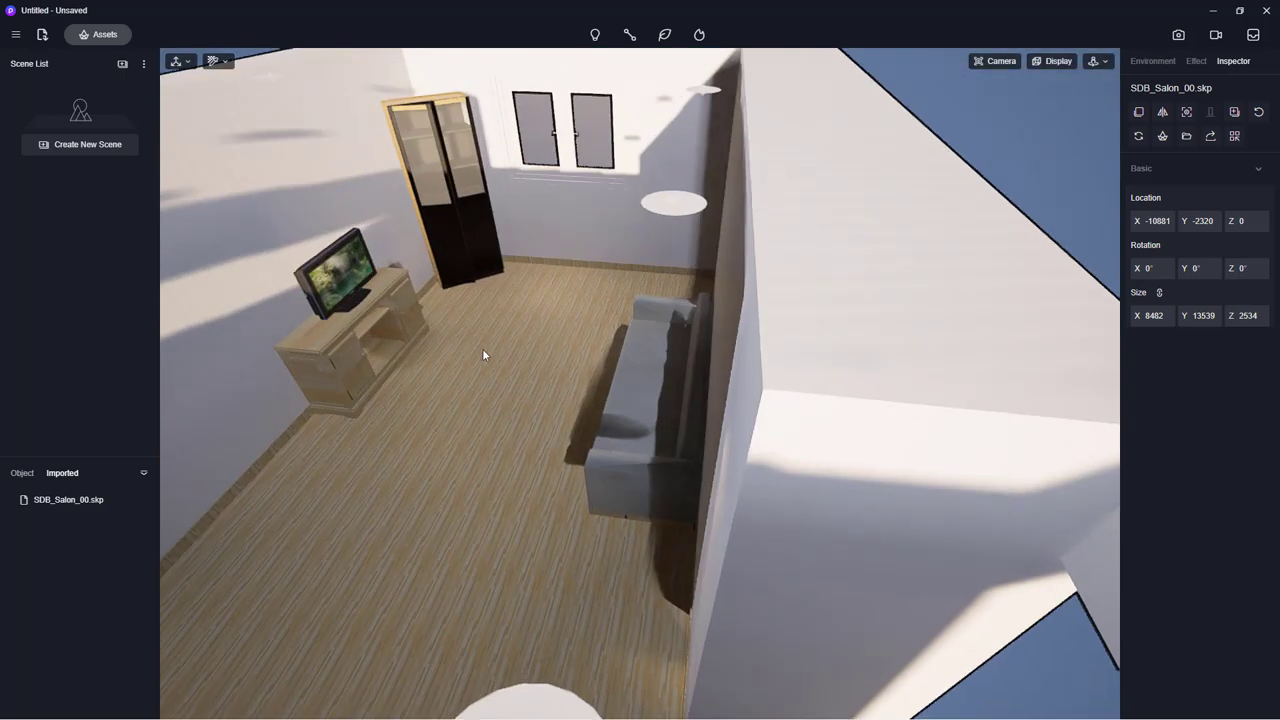
pyautogui.scroll(-2, 470, 373)
pyautogui.scroll(-3, 470, 373)
pyautogui.scroll(-3, 470, 373)
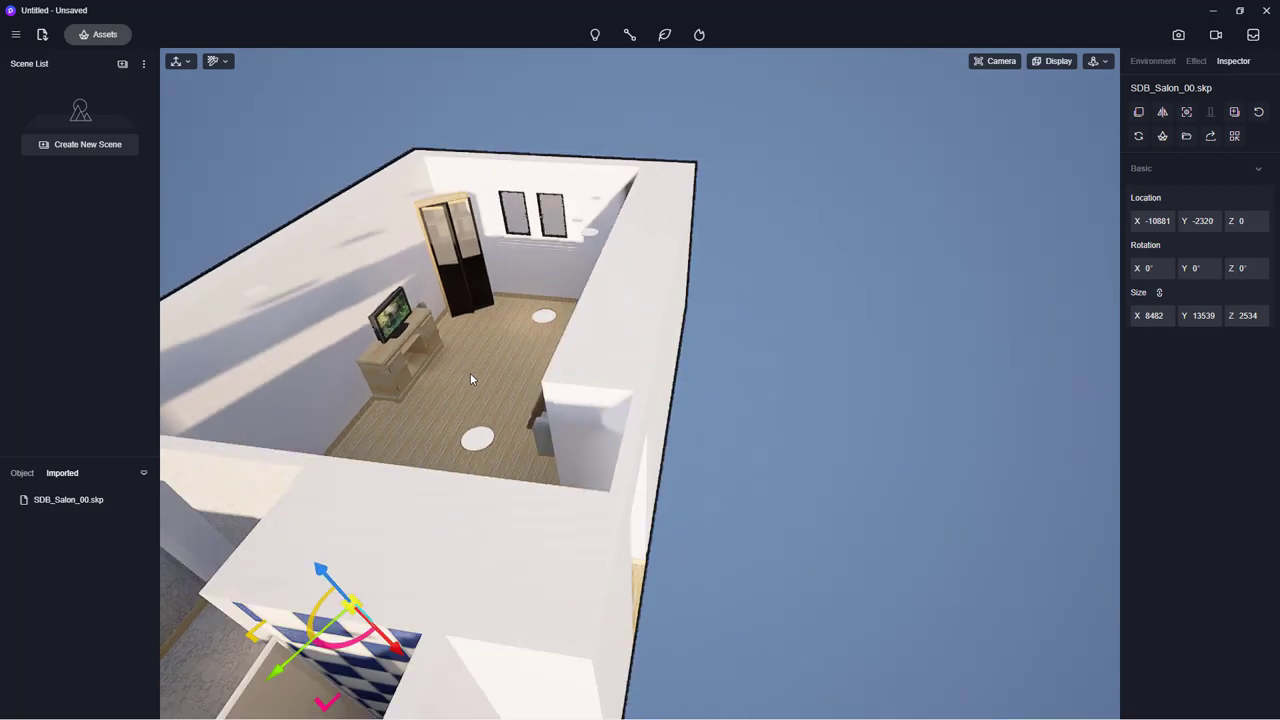
pyautogui.scroll(3, 470, 373)
pyautogui.scroll(2, 457, 384)
pyautogui.scroll(1, 520, 370)
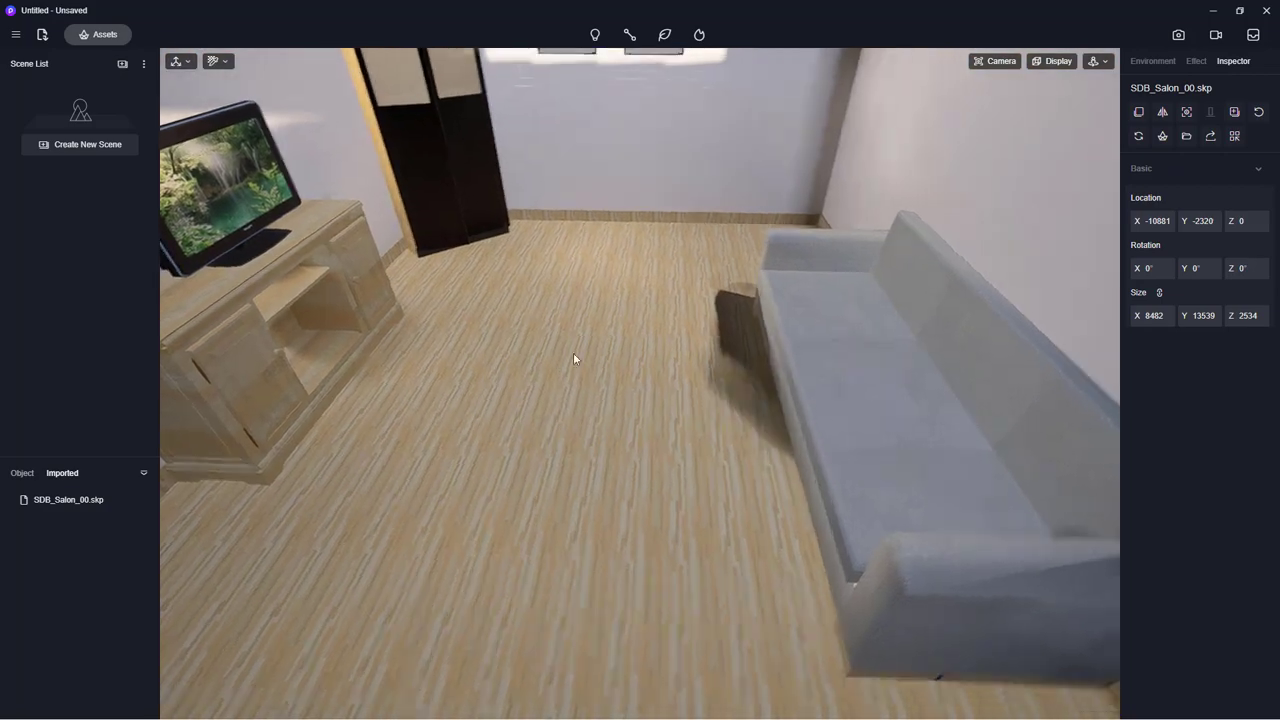
pyautogui.scroll(-2, 573, 358)
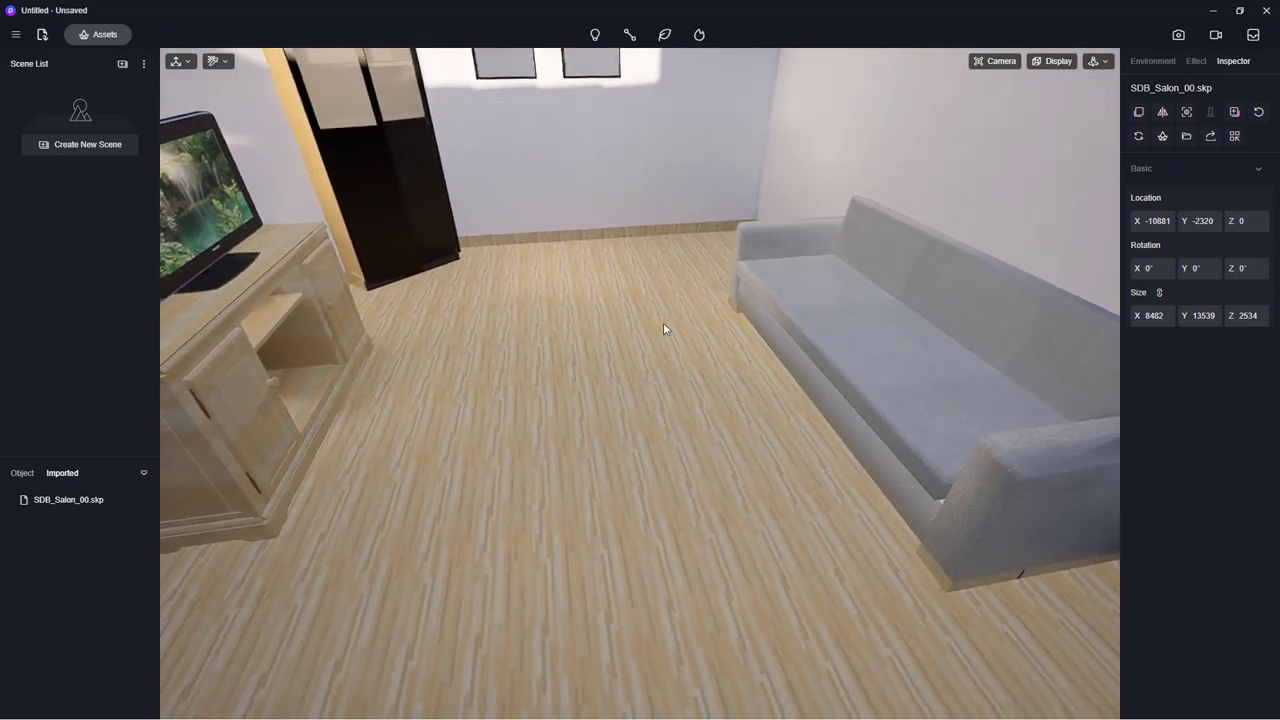
pyautogui.scroll(-2, 566, 333)
pyautogui.scroll(-2, 561, 360)
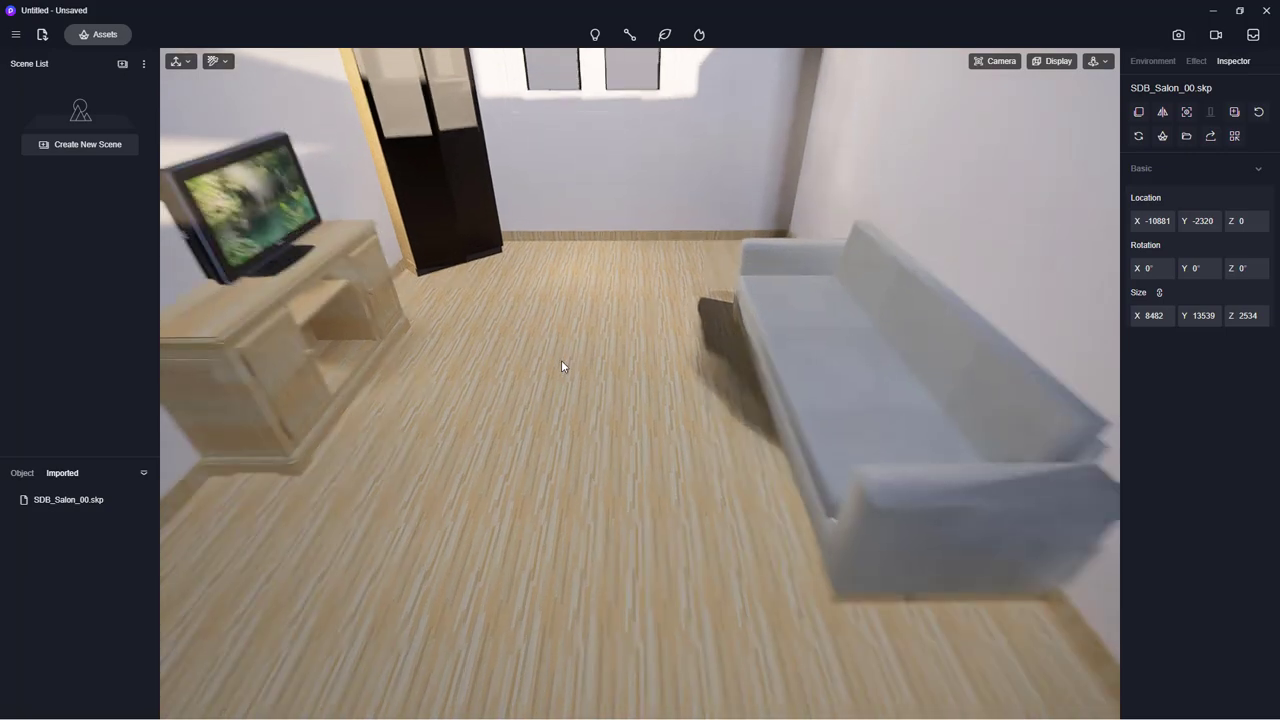
pyautogui.scroll(2, 562, 362)
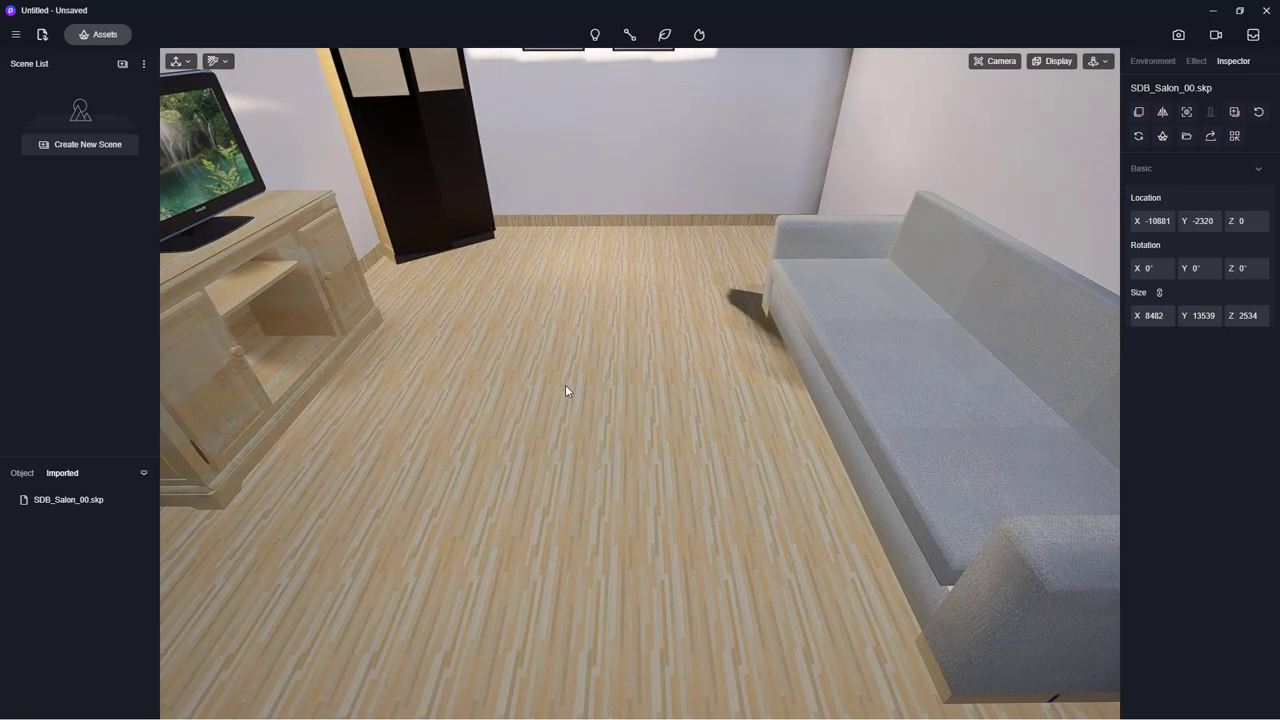
pyautogui.moveTo(571, 396); pyautogui.dragTo(519, 340, button='right')
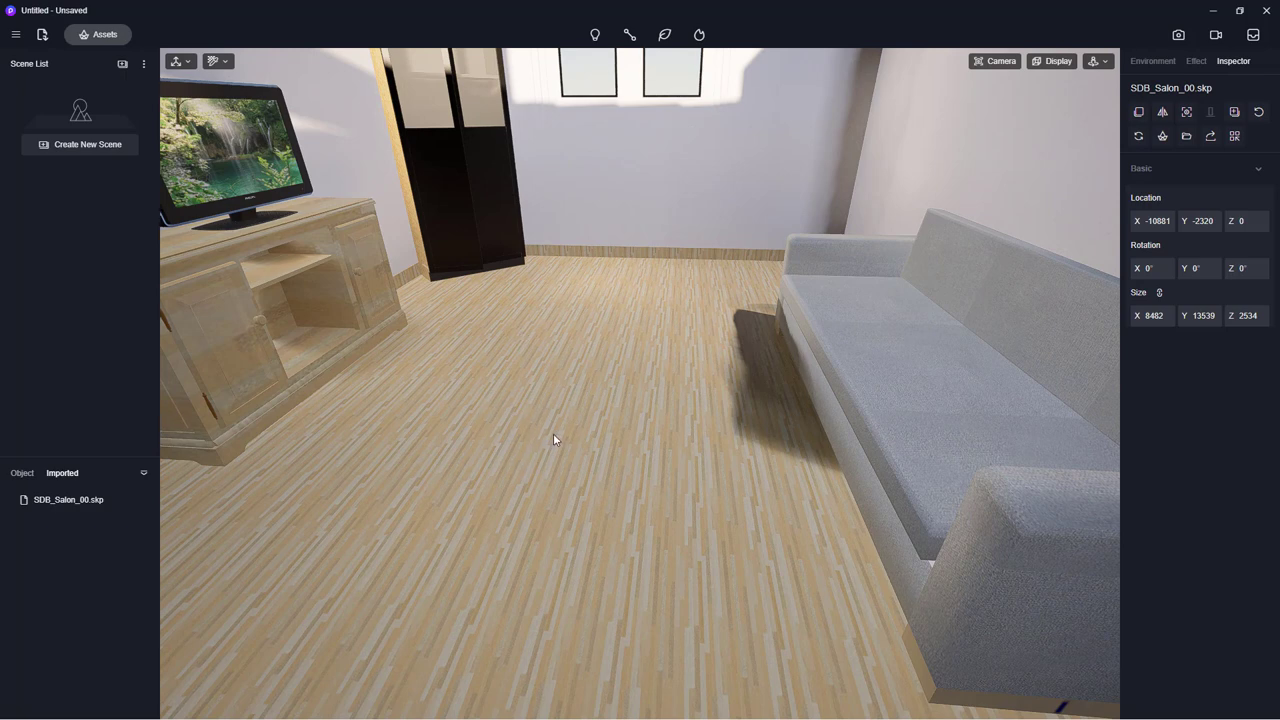
# - Search the asset library for 'wood' materials and browse the results
pyautogui.click(103, 37)
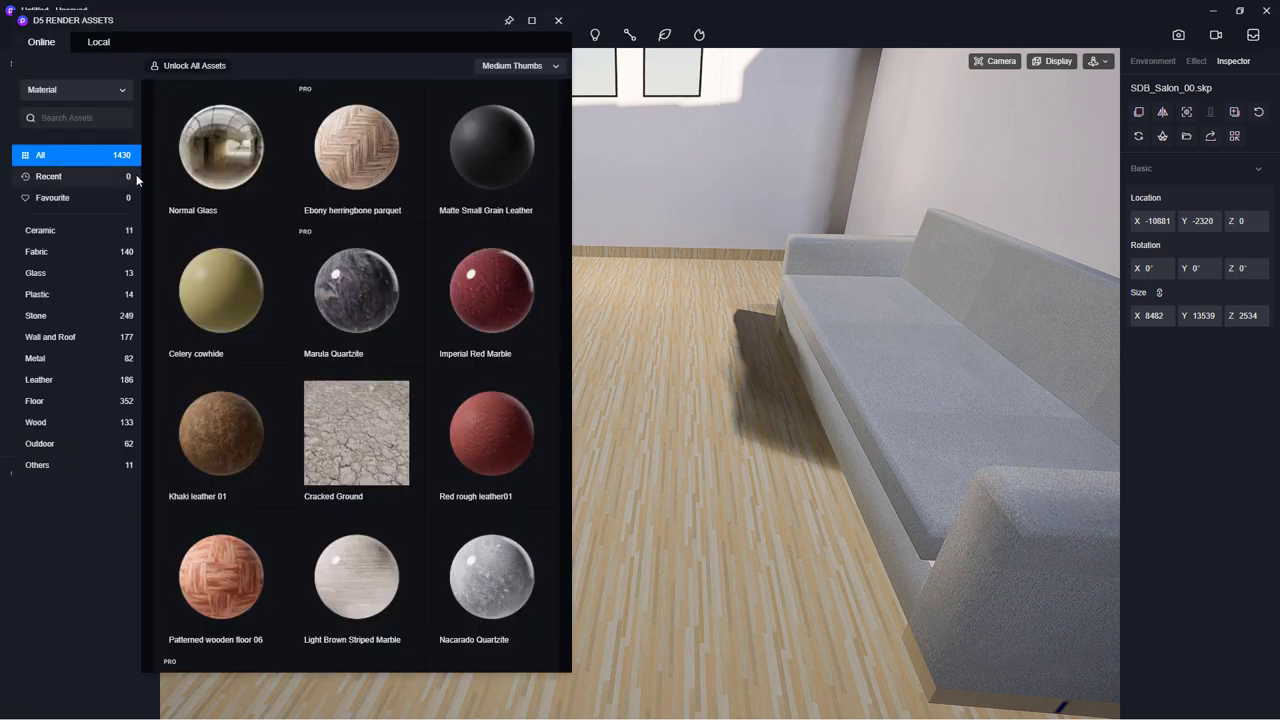
pyautogui.click(55, 117)
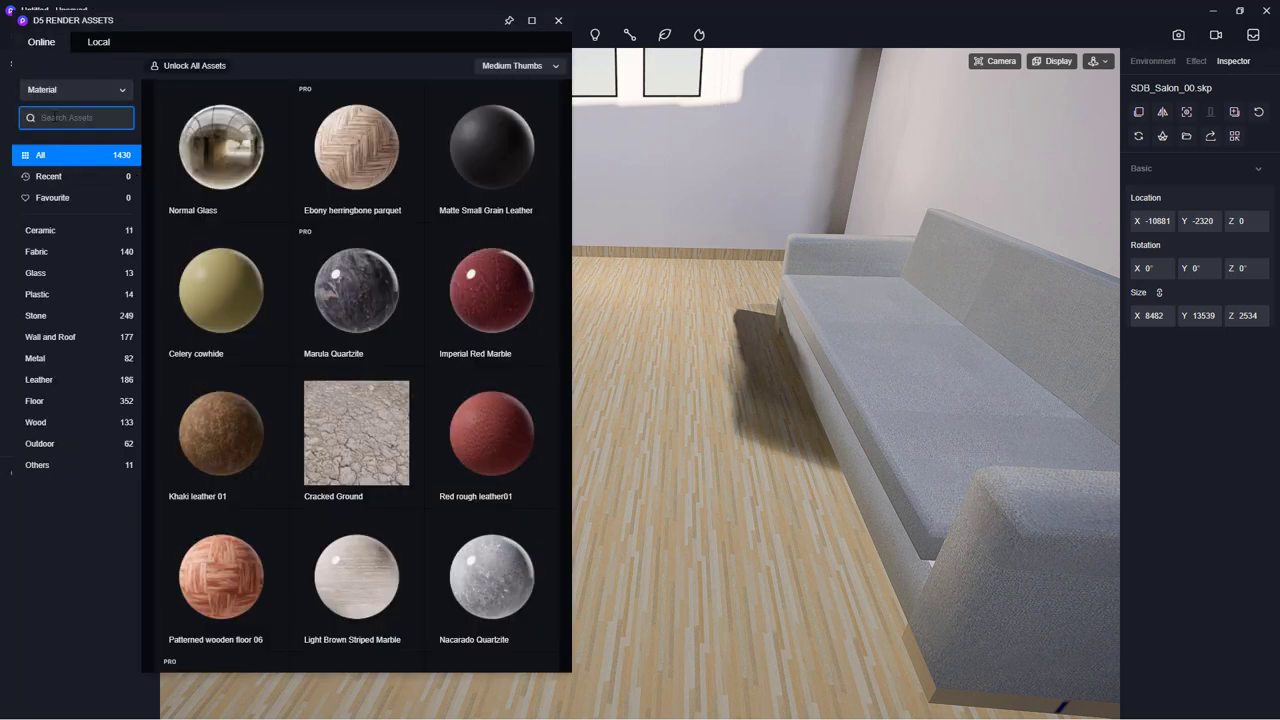
pyautogui.write('wo')
pyautogui.write('od')
pyautogui.press('Return')
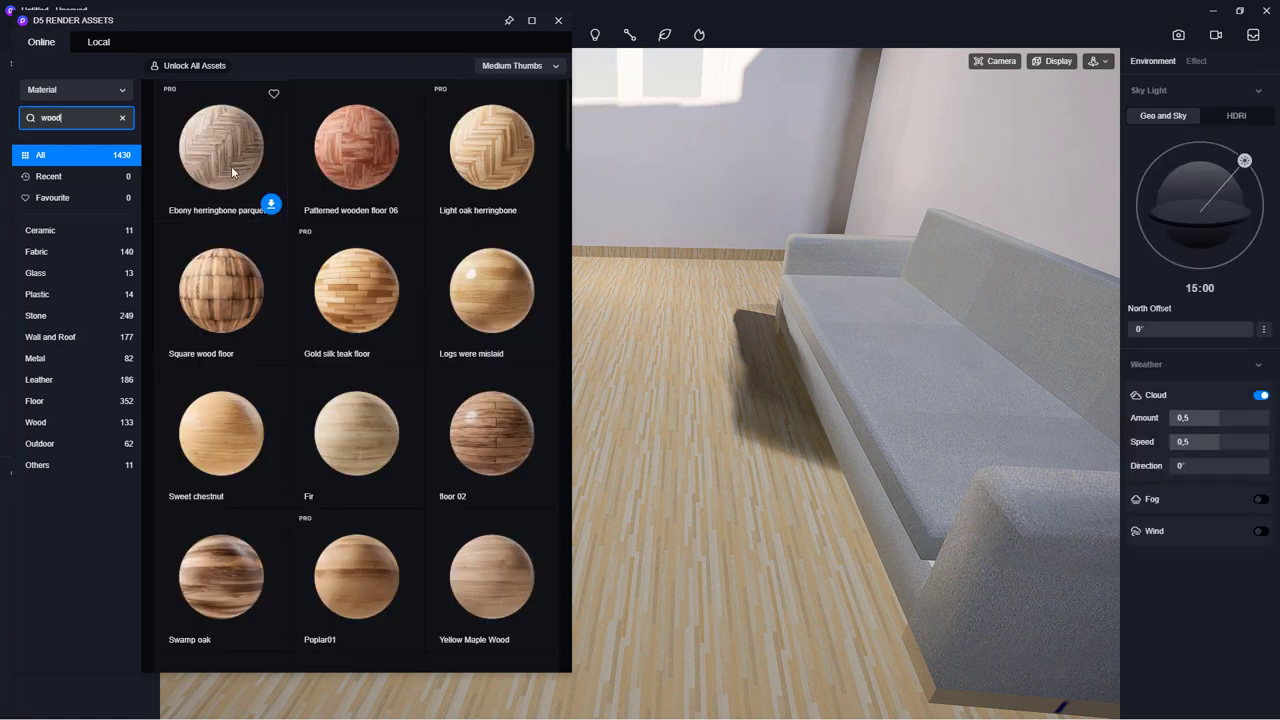
pyautogui.scroll(-1, 405, 215)
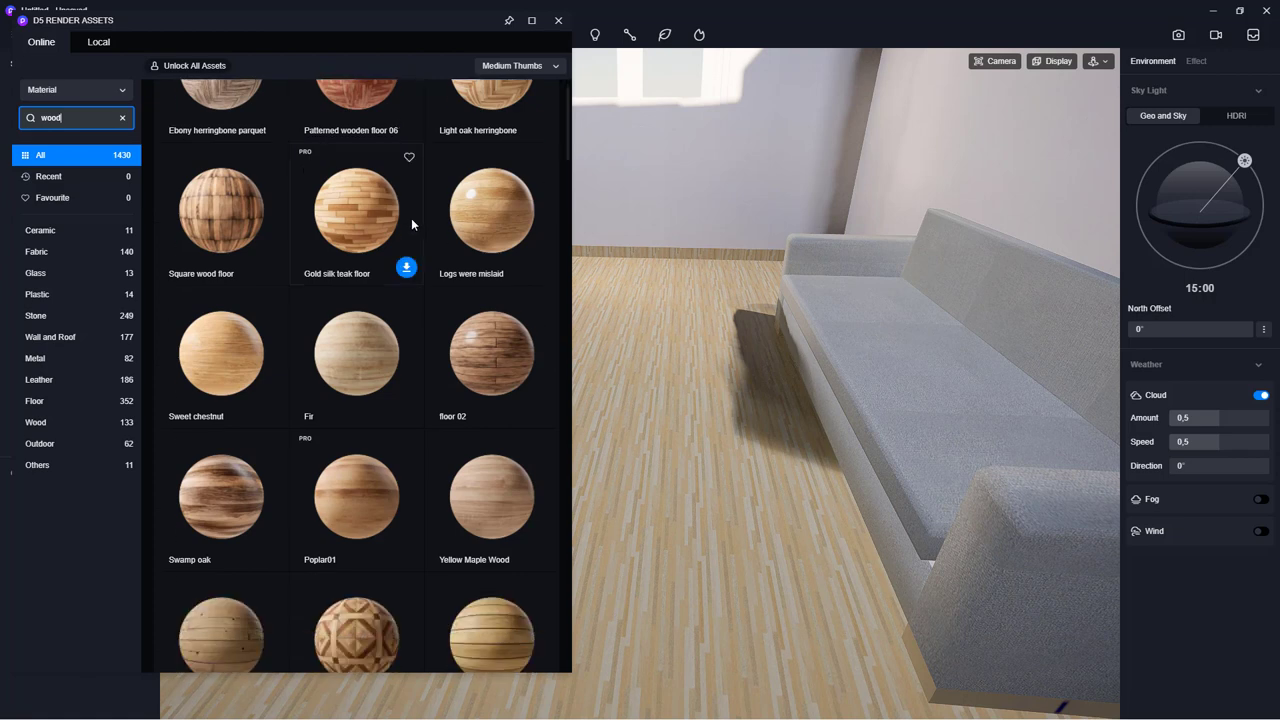
pyautogui.scroll(1, 411, 218)
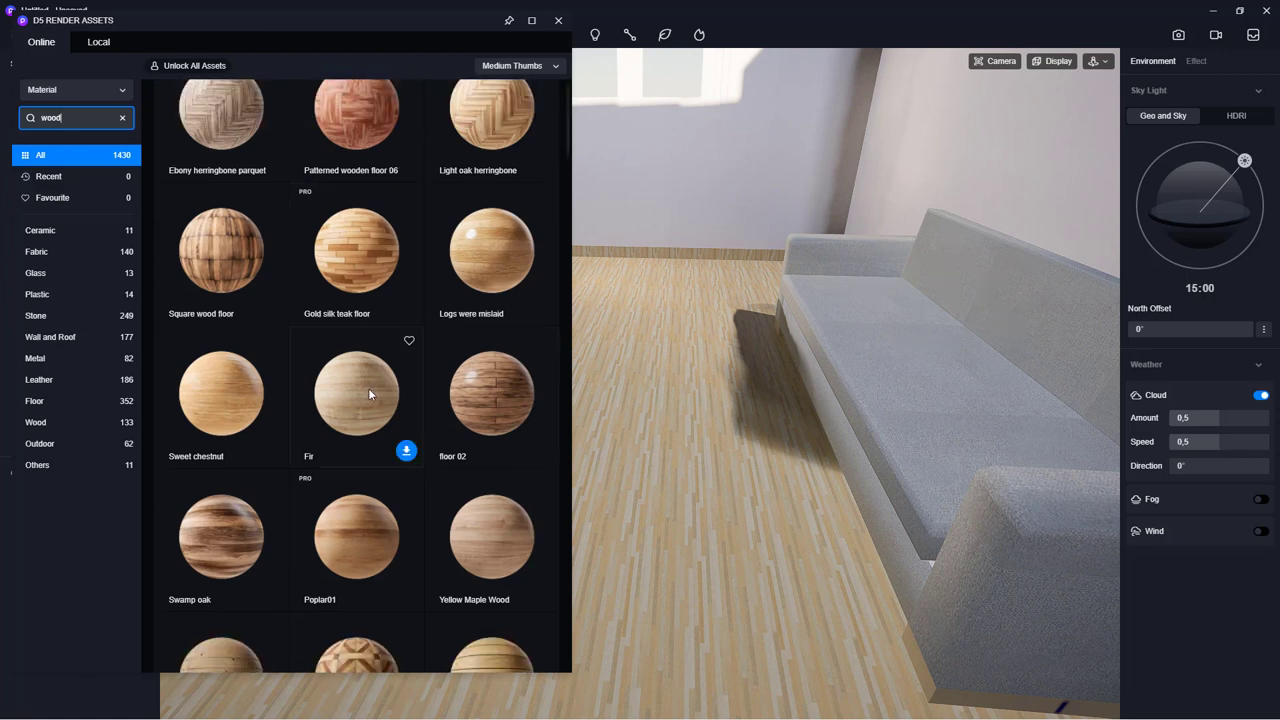
pyautogui.scroll(1, 372, 360)
pyautogui.moveTo(221, 115)
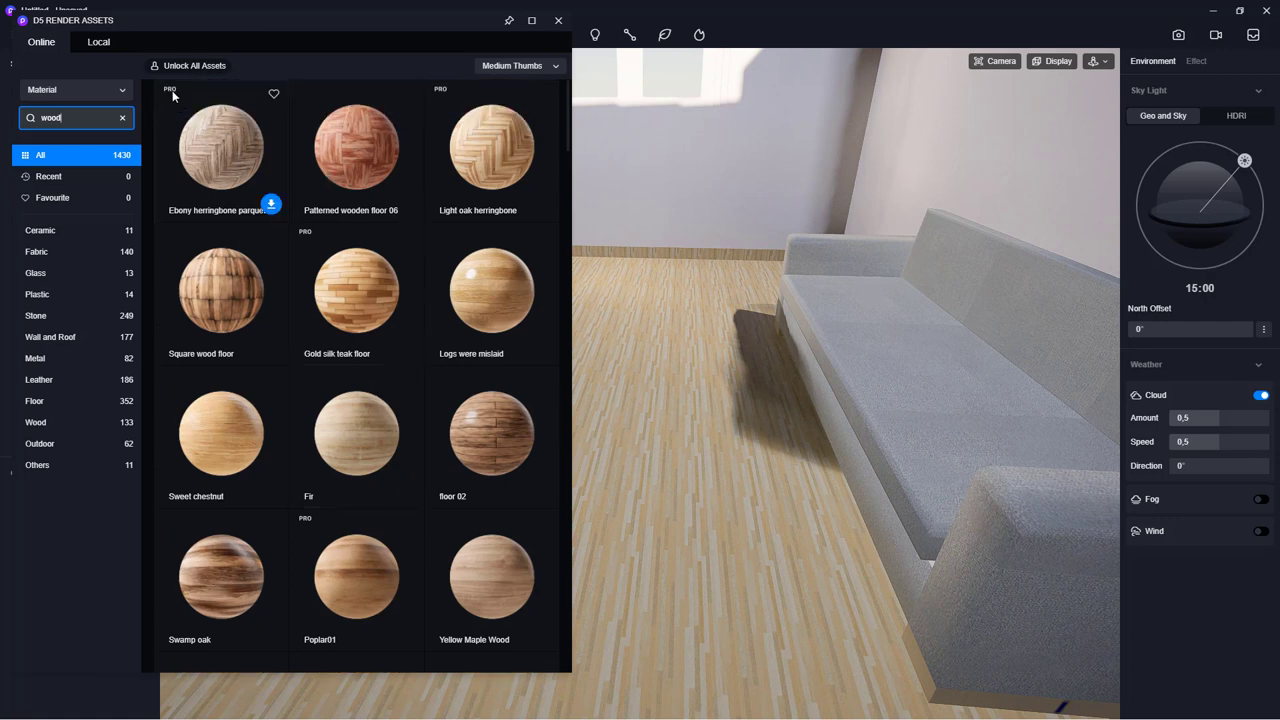
# - Dismiss the Pro-only Ebony parquet prompt and download the free Sweet chestnut material
pyautogui.click(212, 136)
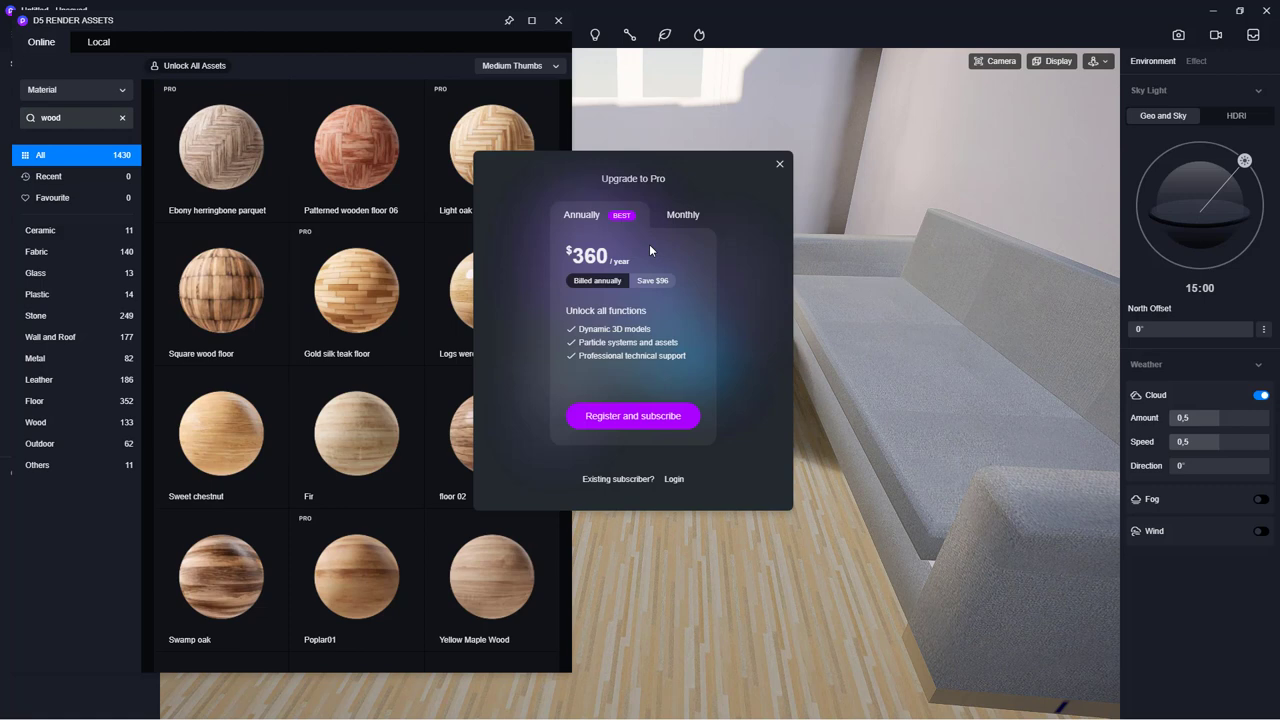
pyautogui.click(779, 164)
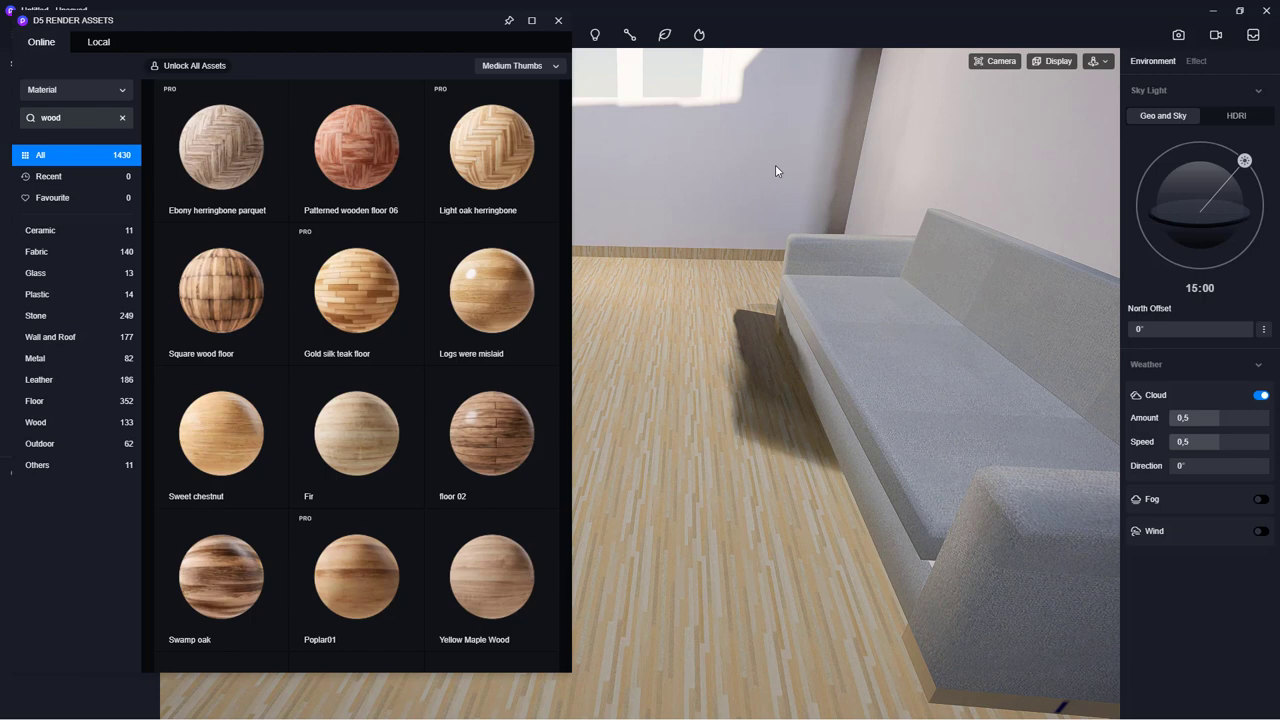
pyautogui.click(226, 442)
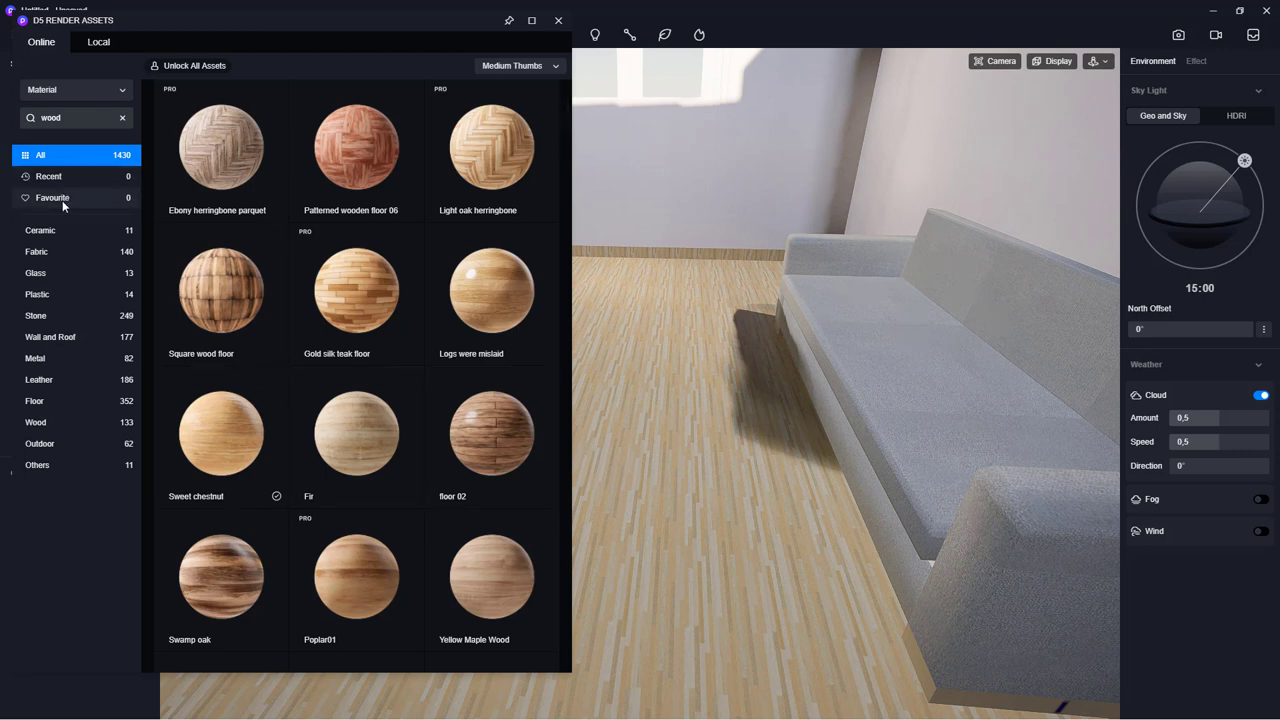
# - Apply the Sweet chestnut wood material to the living room floor
pyautogui.moveTo(221, 436)
pyautogui.click(215, 420)
pyautogui.moveTo(343, 480)
pyautogui.mouseDown()
pyautogui.moveTo(619, 375)
pyautogui.moveTo(627, 386)
pyautogui.mouseUp()
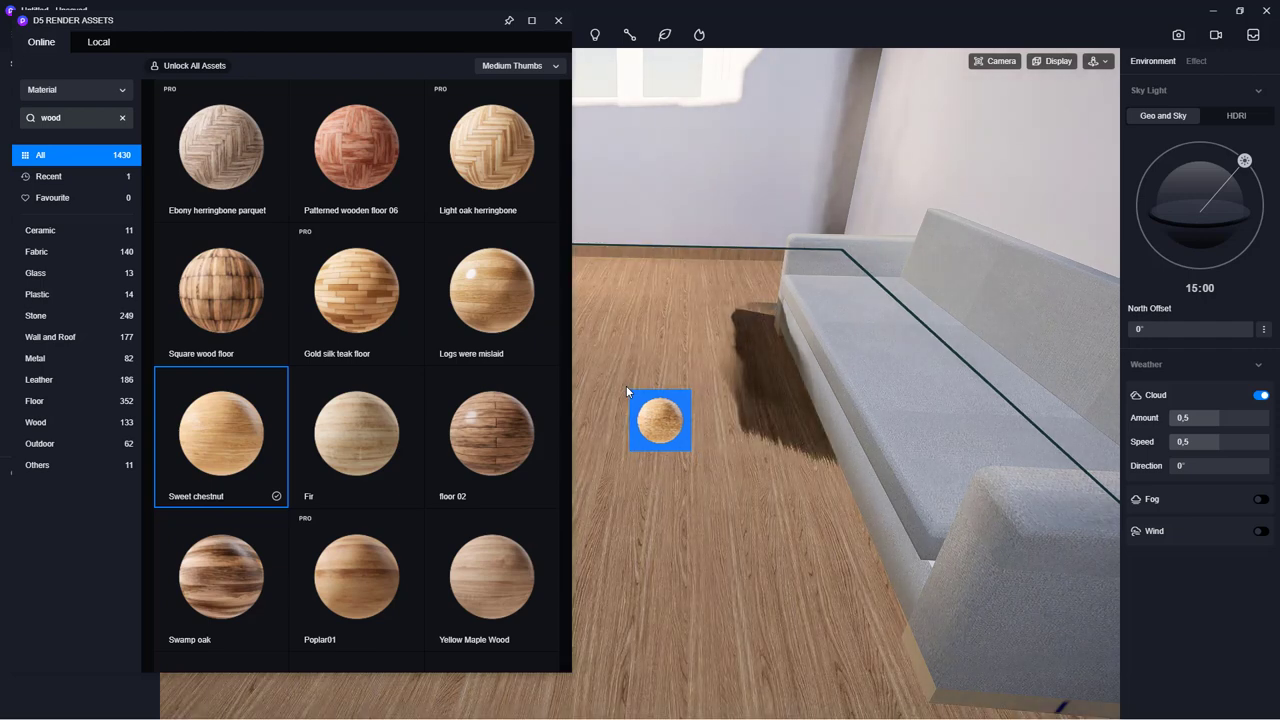
pyautogui.moveTo(627, 388)
pyautogui.mouseDown()
pyautogui.moveTo(694, 374)
pyautogui.moveTo(642, 378)
pyautogui.mouseUp()
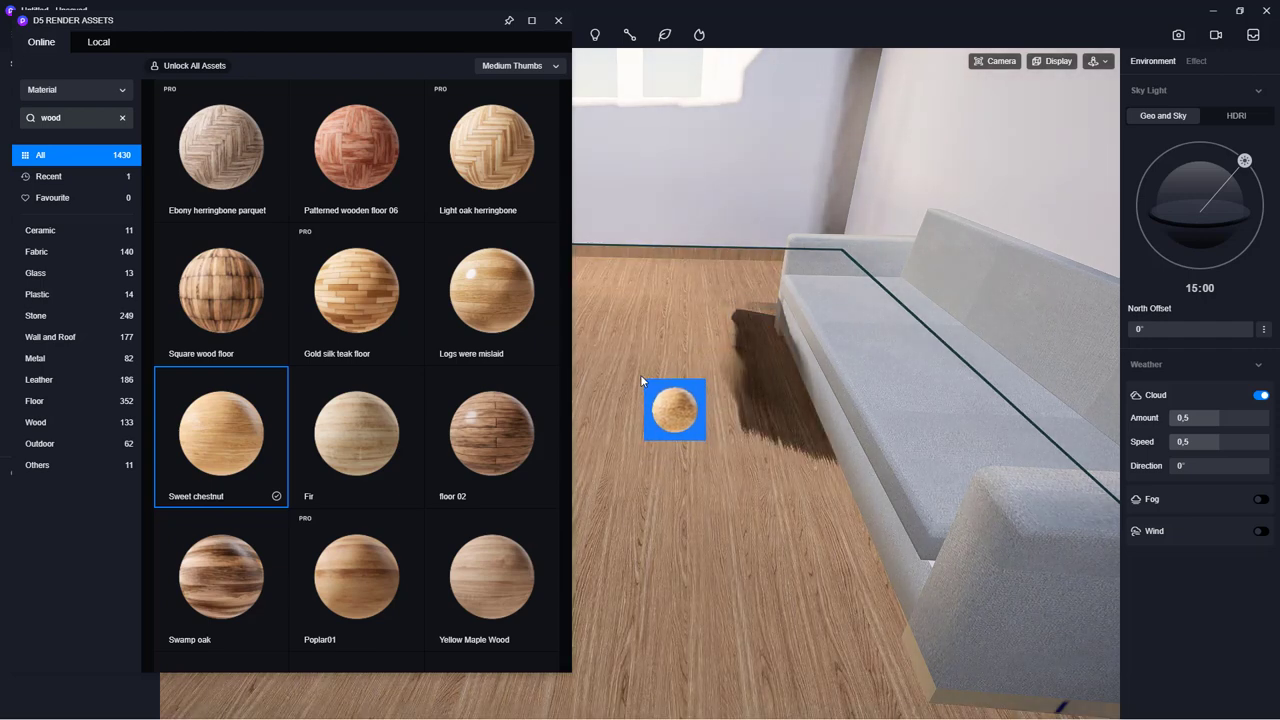
pyautogui.press('Escape')
# - Look over the new chestnut floor near the sofa and close the asset library
pyautogui.moveTo(656, 413)
pyautogui.mouseDown(button='right')
pyautogui.moveTo(548, 394)
pyautogui.moveTo(738, 456)
pyautogui.mouseUp(button='right')
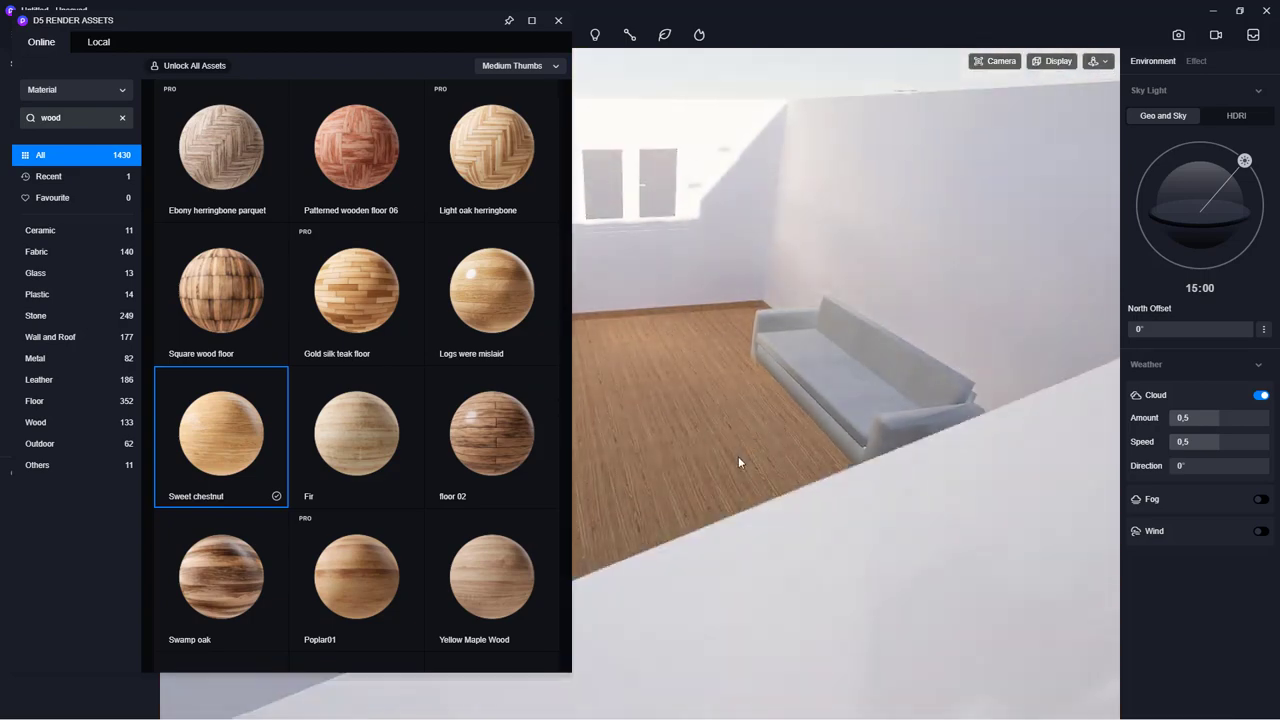
pyautogui.scroll(2, 738, 456)
pyautogui.scroll(2, 772, 476)
pyautogui.scroll(2, 743, 472)
pyautogui.scroll(2, 739, 440)
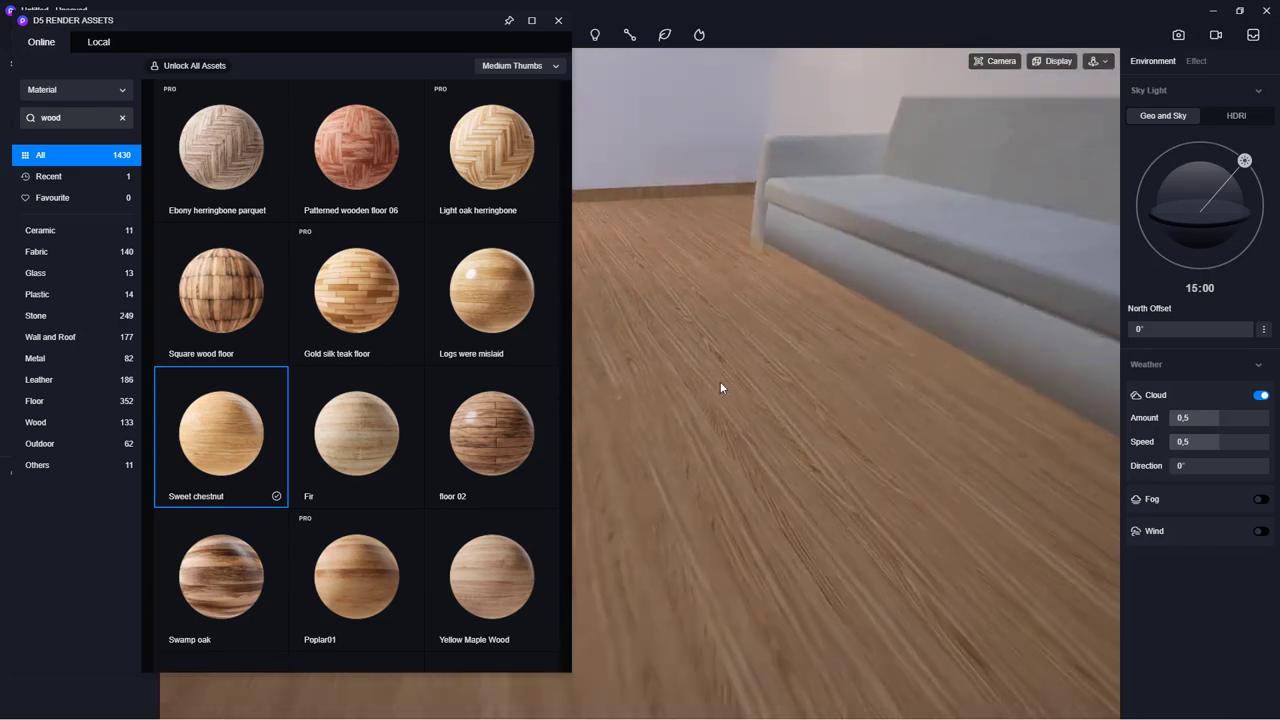
pyautogui.moveTo(720, 388)
pyautogui.mouseDown(button='right')
pyautogui.moveTo(737, 443)
pyautogui.moveTo(720, 543)
pyautogui.moveTo(745, 397)
pyautogui.moveTo(708, 421)
pyautogui.mouseUp(button='right')
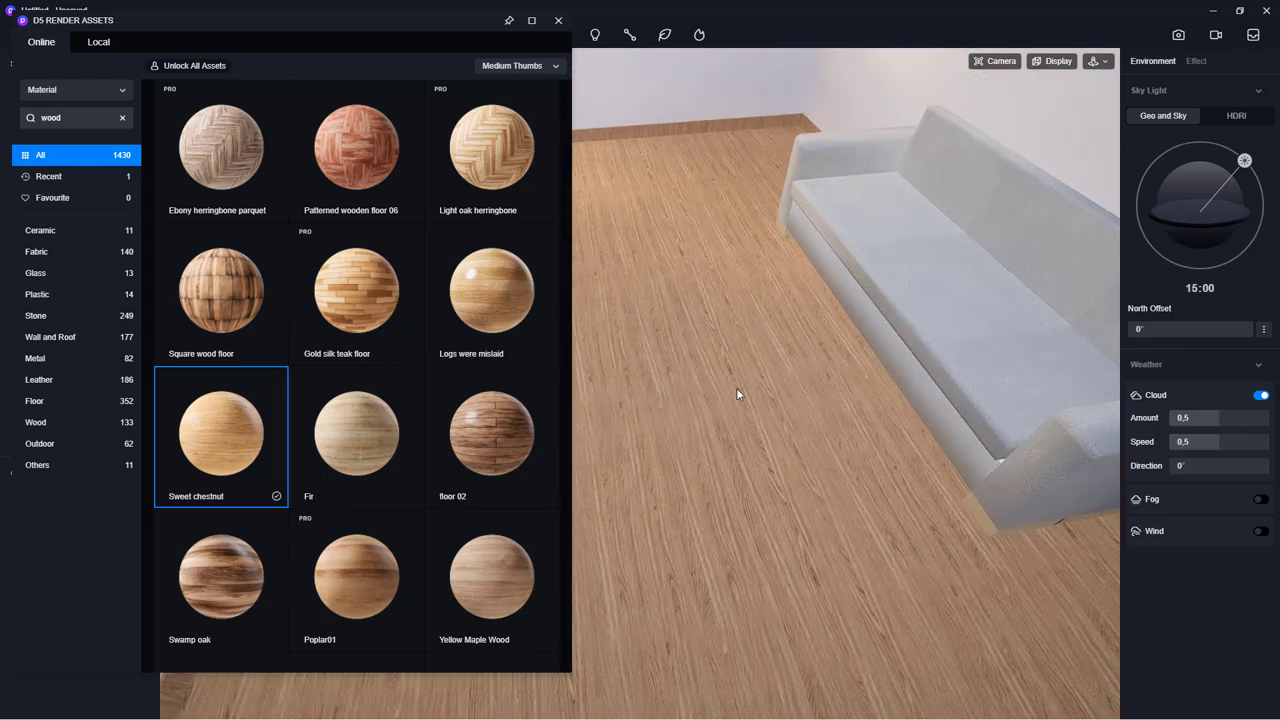
pyautogui.click(558, 20)
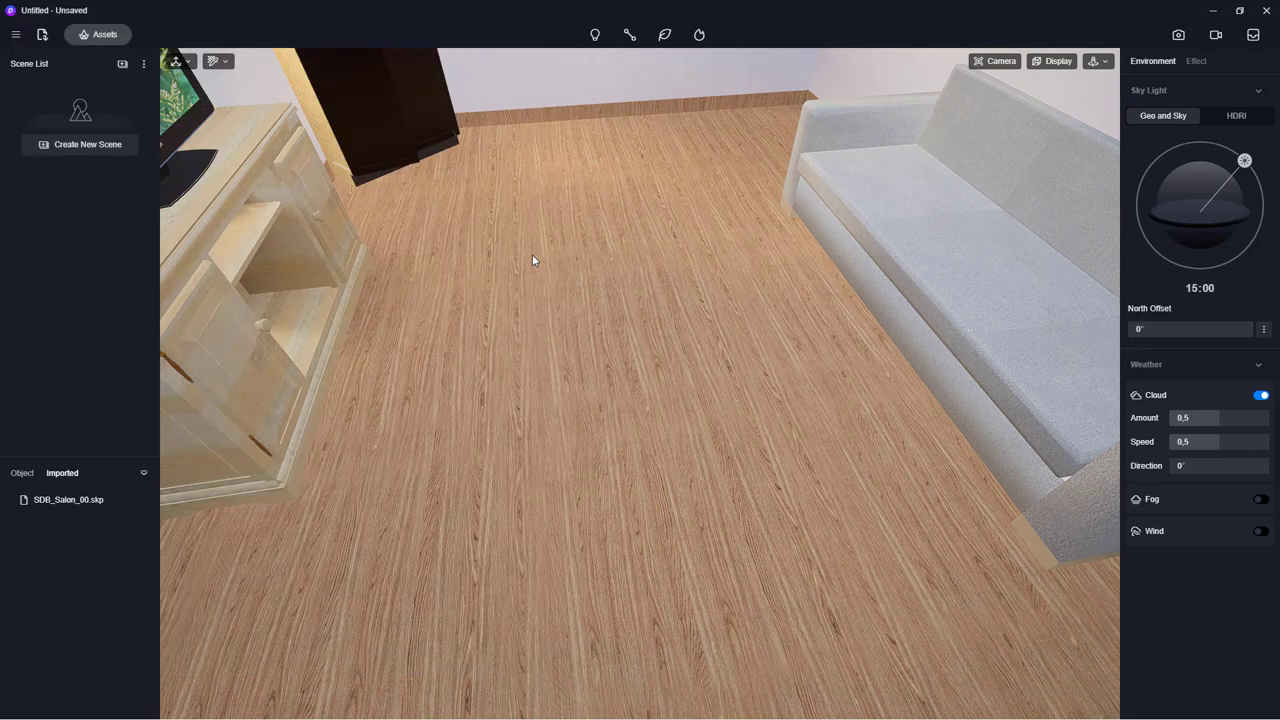
# - Pick the floor's Sweet chestnut material and shrink its UV stretch to 0,59 on X and Y
pyautogui.press('i')
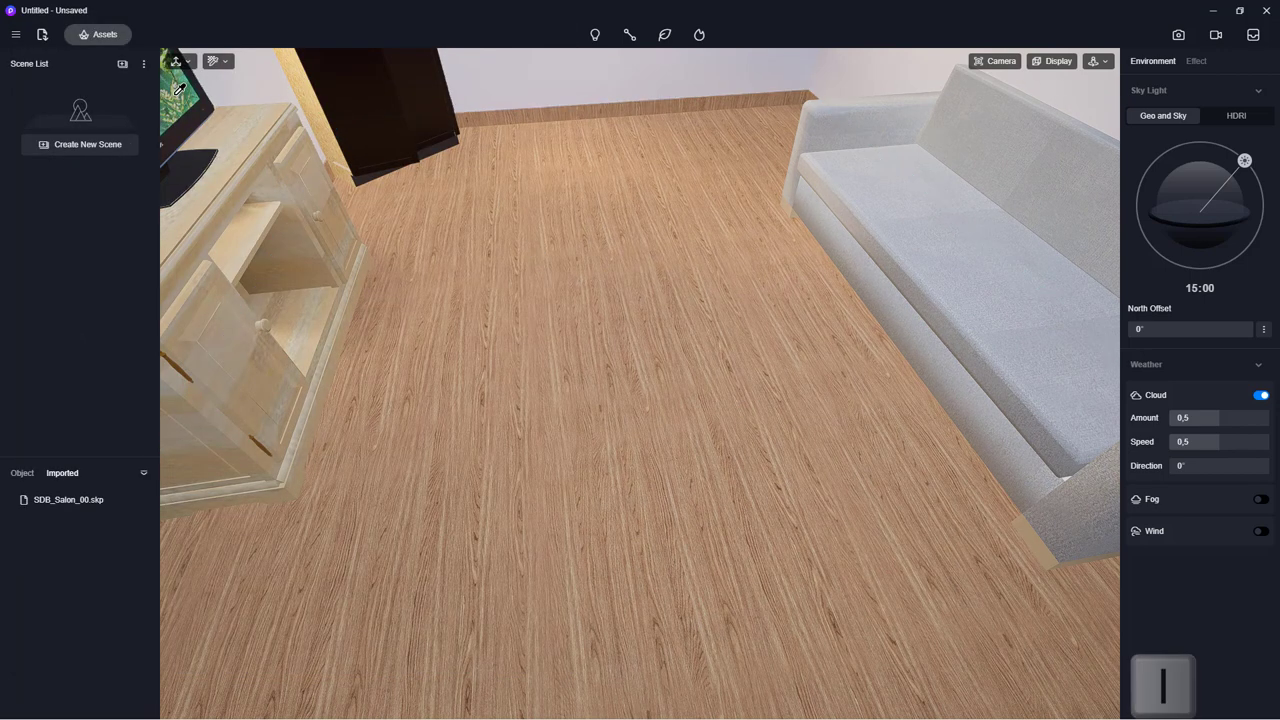
pyautogui.click(222, 62)
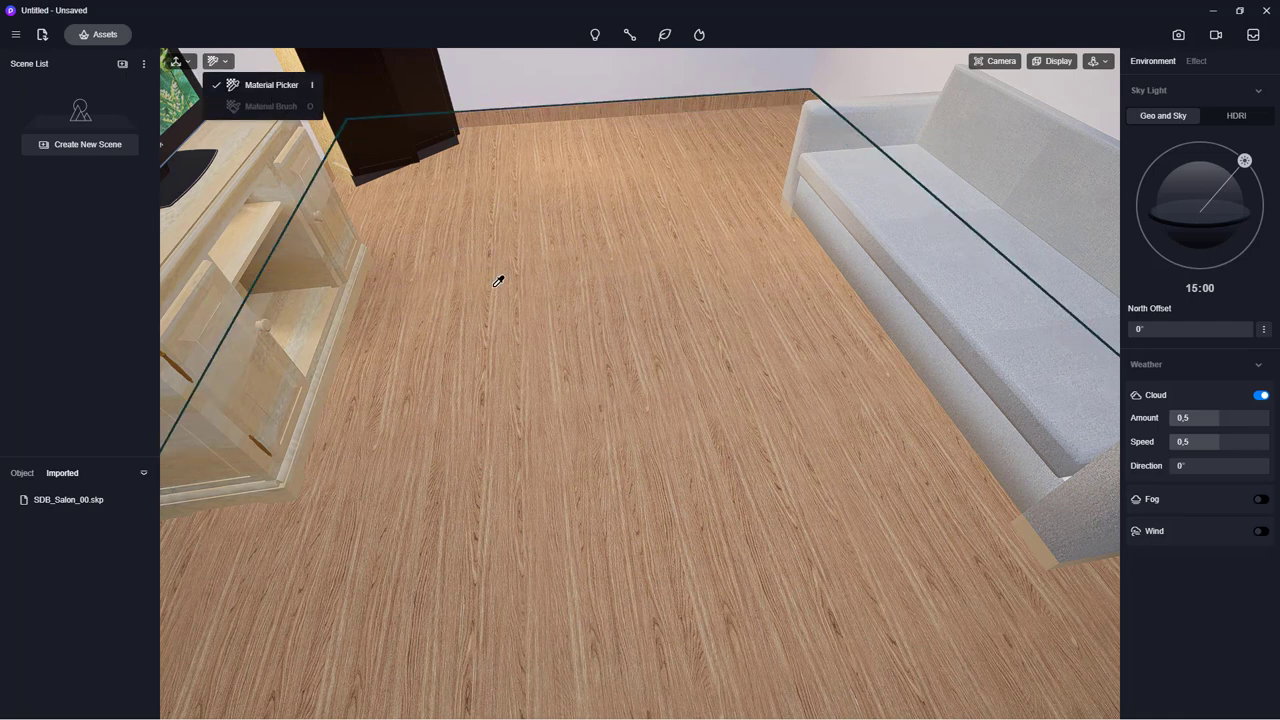
pyautogui.click(571, 368)
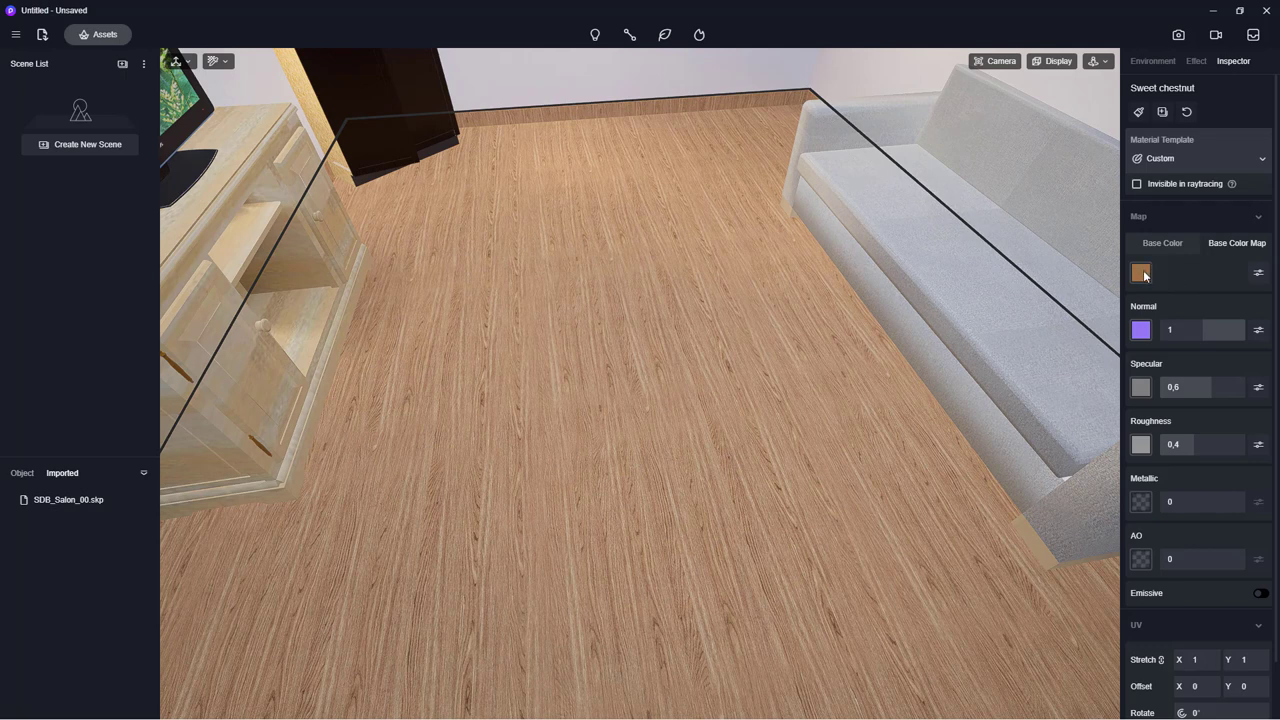
pyautogui.scroll(-2, 1166, 362)
pyautogui.scroll(-1, 1168, 357)
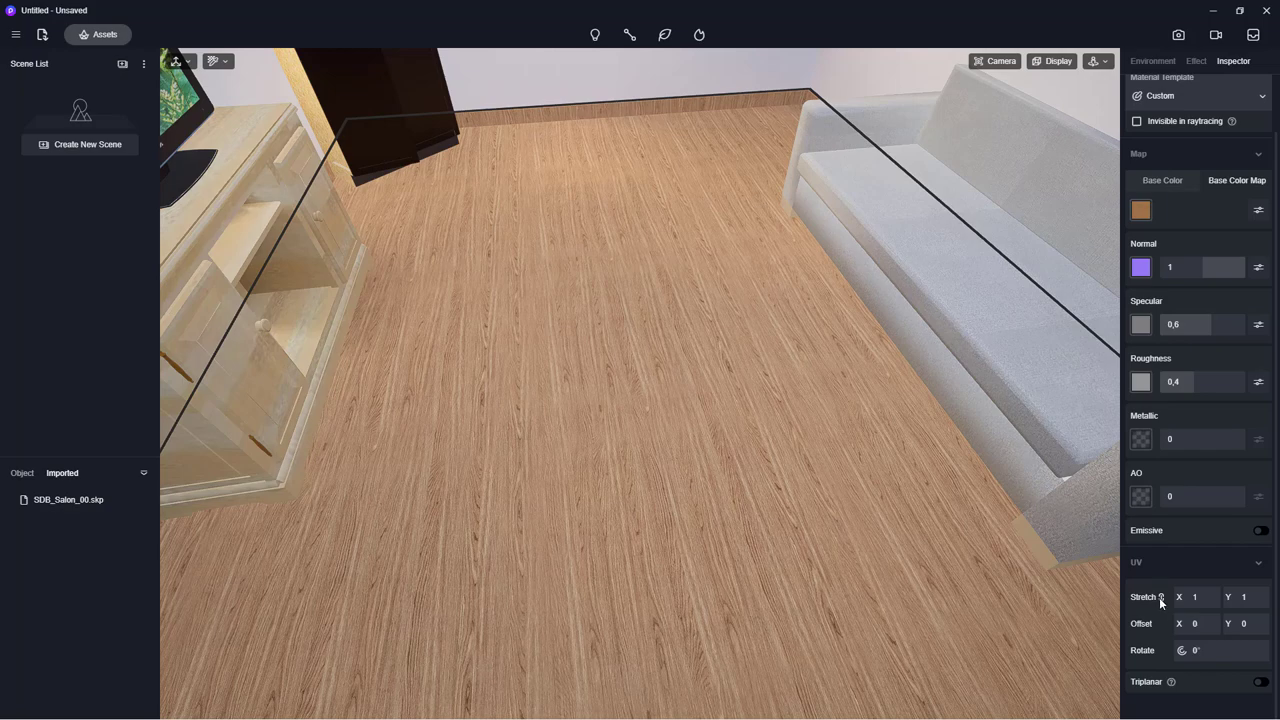
pyautogui.moveTo(1200, 597)
pyautogui.mouseDown()
pyautogui.moveTo(1214, 596)
pyautogui.moveTo(1134, 614)
pyautogui.moveTo(1142, 601)
pyautogui.mouseUp()
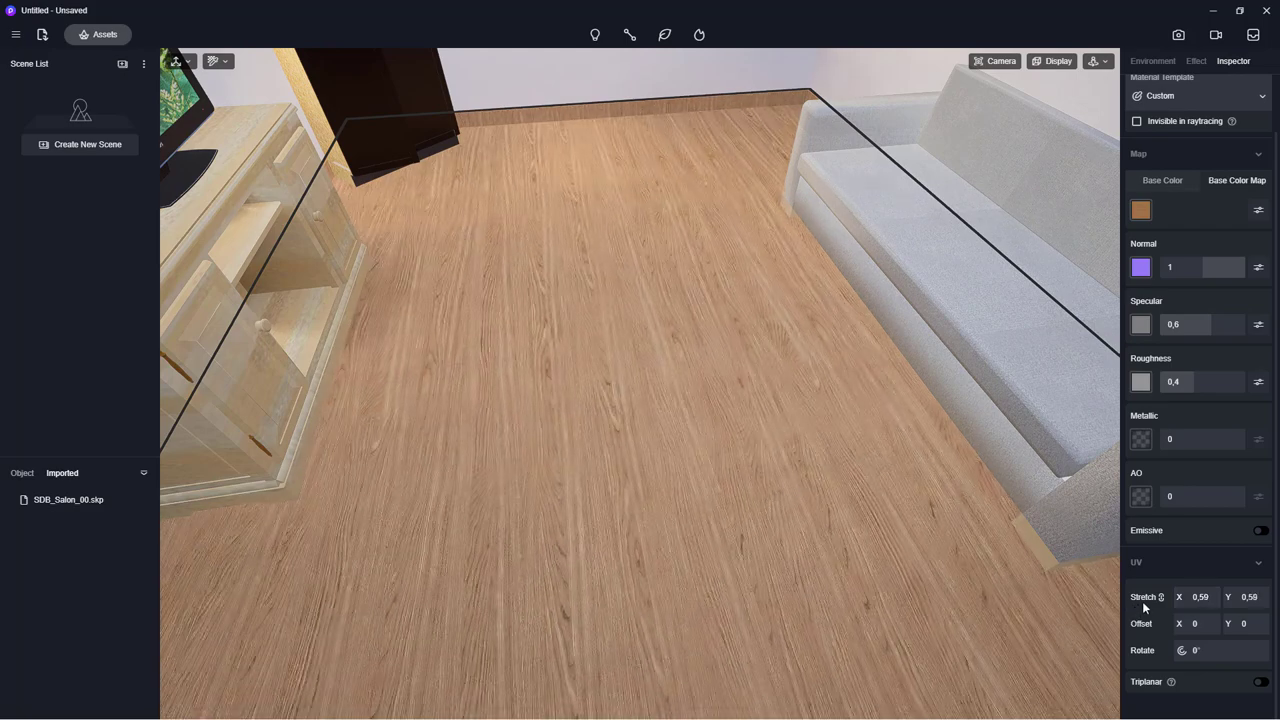
pyautogui.moveTo(944, 602)
pyautogui.mouseDown(button='right')
pyautogui.moveTo(884, 536)
pyautogui.moveTo(1038, 536)
pyautogui.moveTo(980, 493)
pyautogui.moveTo(766, 586)
pyautogui.moveTo(957, 514)
pyautogui.moveTo(804, 516)
pyautogui.moveTo(846, 476)
pyautogui.moveTo(774, 332)
pyautogui.mouseUp(button='right')
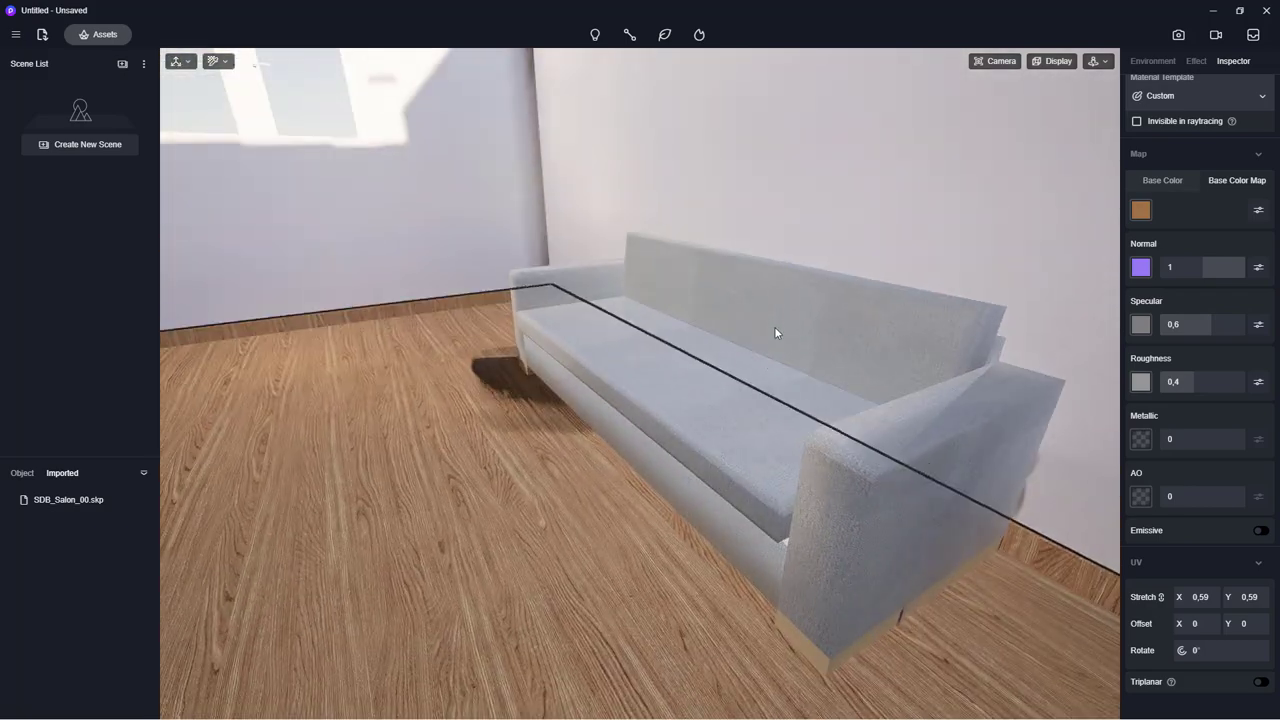
pyautogui.click(104, 36)
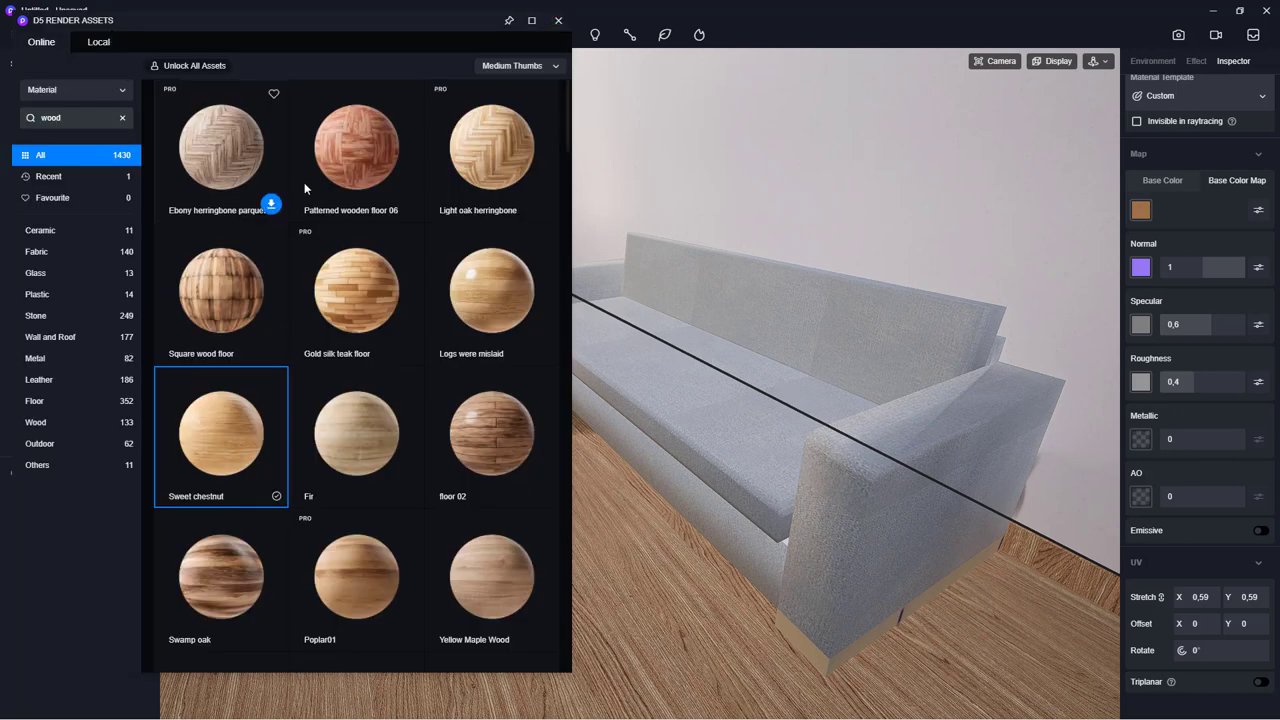
pyautogui.click(123, 118)
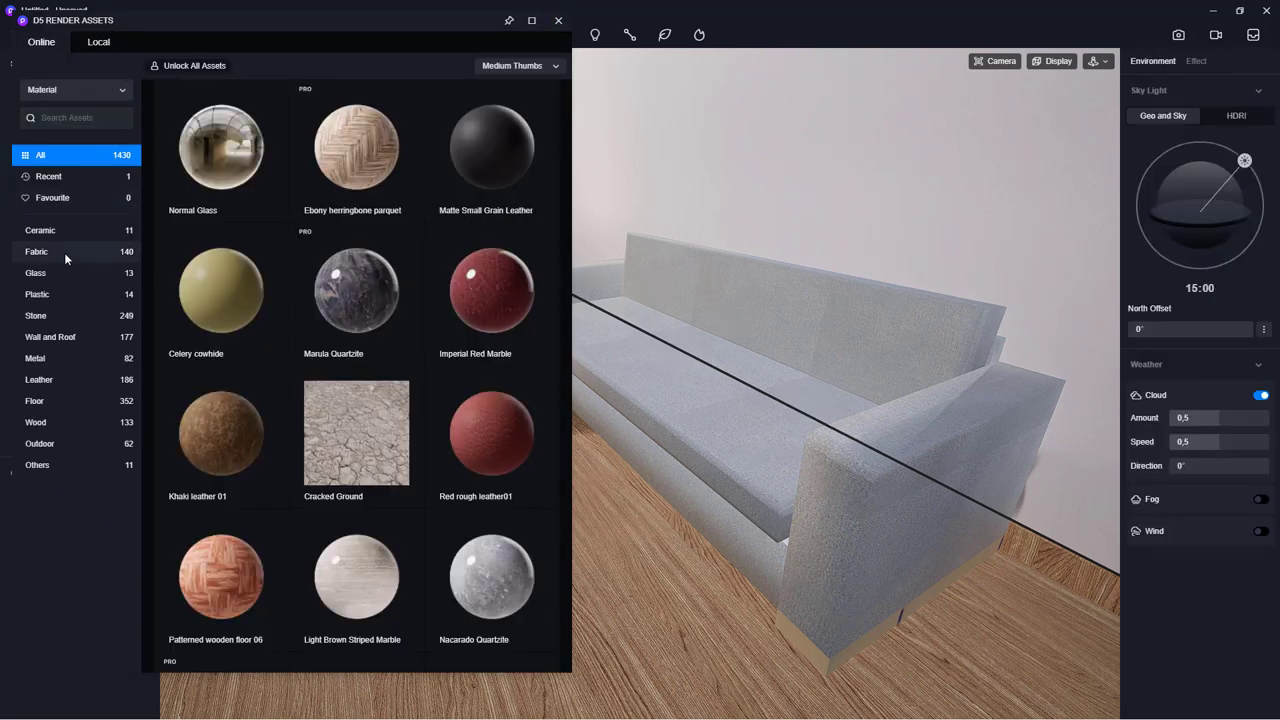
pyautogui.click(47, 380)
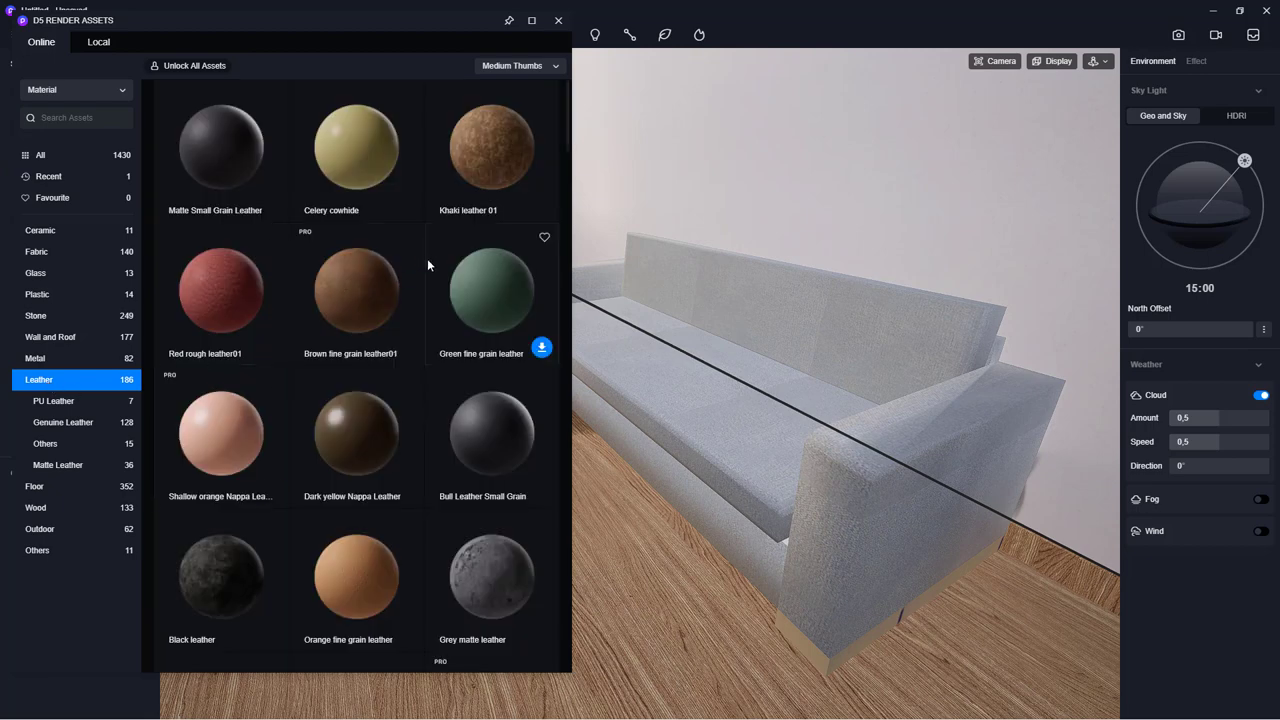
pyautogui.scroll(-1, 427, 262)
pyautogui.scroll(-1, 427, 262)
pyautogui.scroll(-2, 427, 262)
pyautogui.scroll(-1, 427, 262)
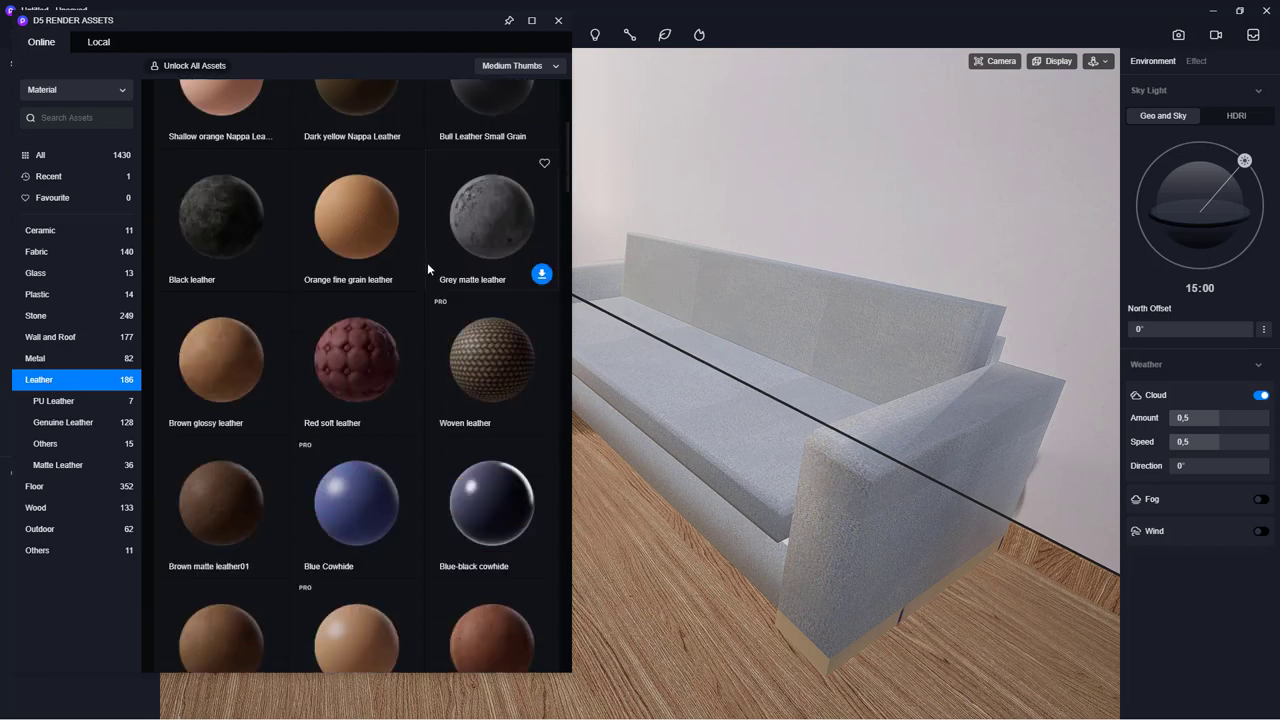
pyautogui.scroll(-2, 427, 262)
pyautogui.scroll(-1, 427, 263)
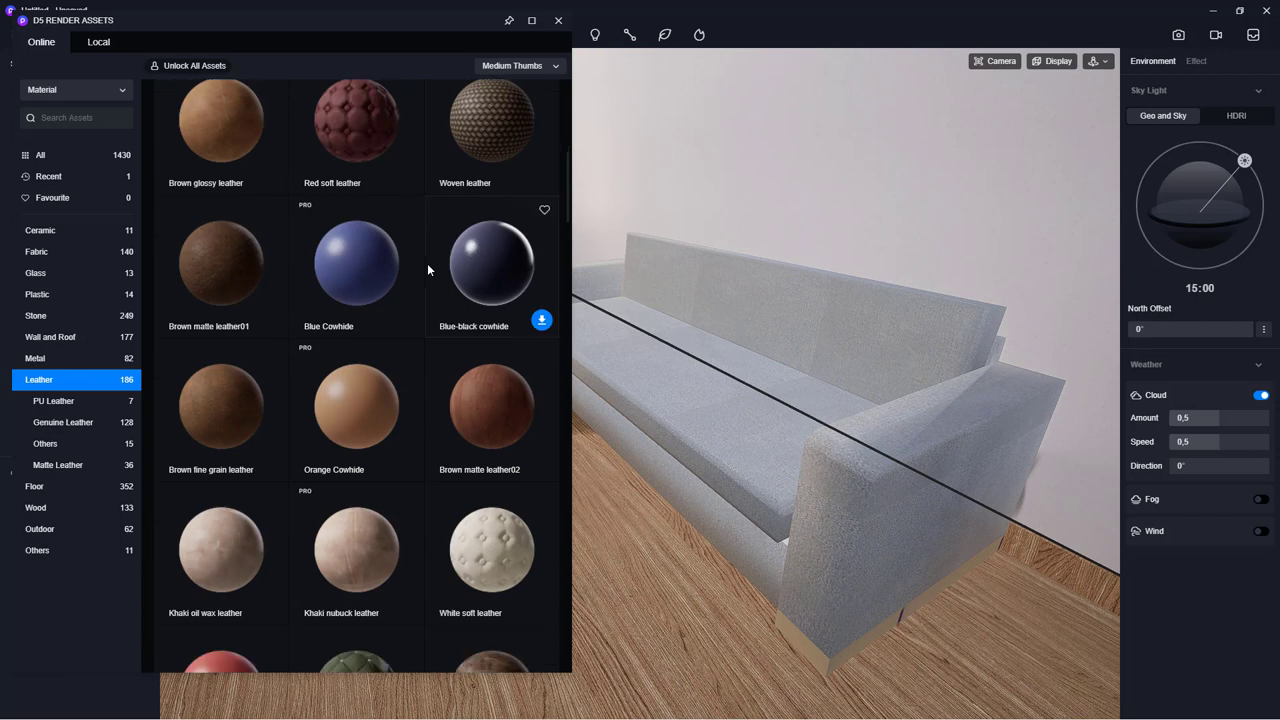
pyautogui.scroll(-1, 427, 263)
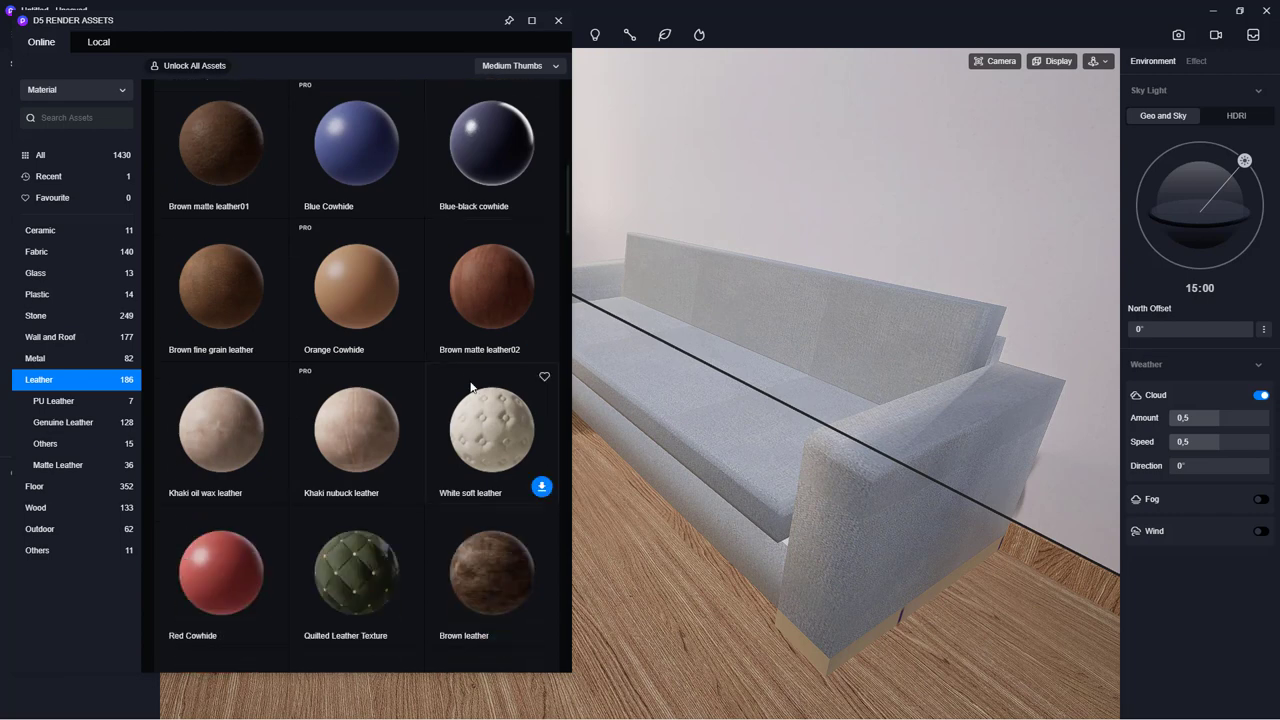
pyautogui.scroll(-2, 495, 433)
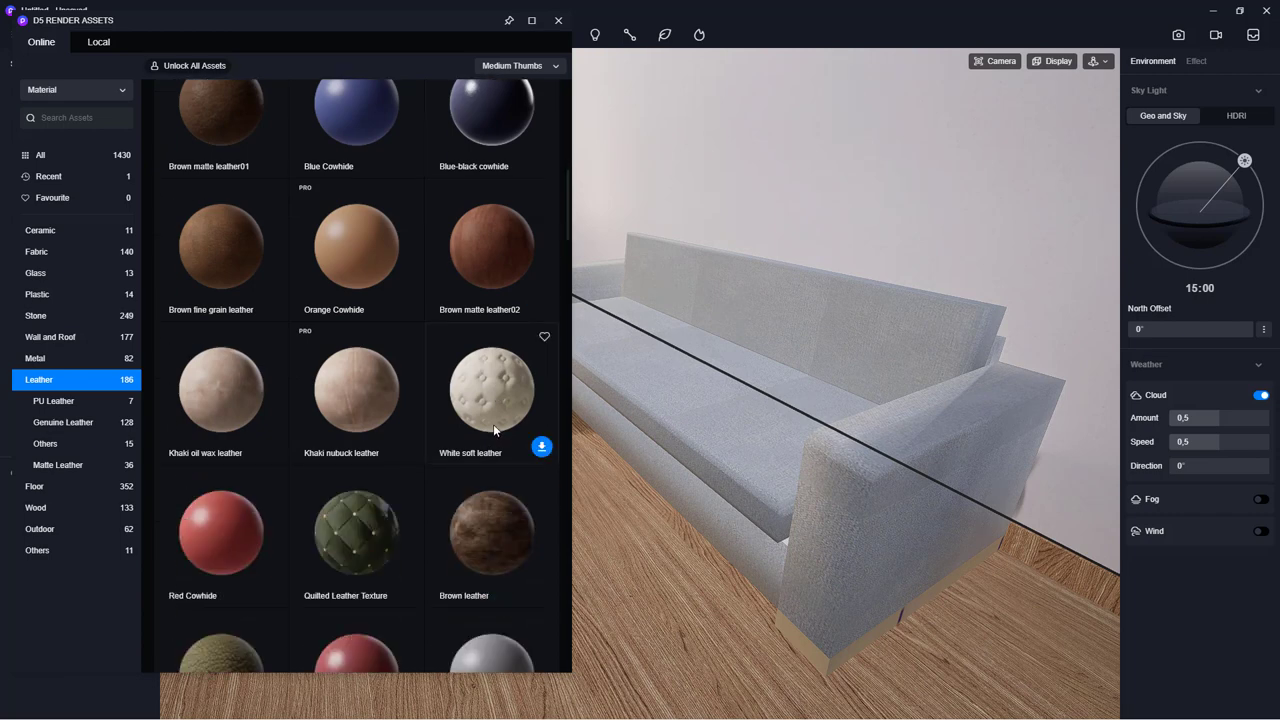
pyautogui.scroll(-2, 493, 424)
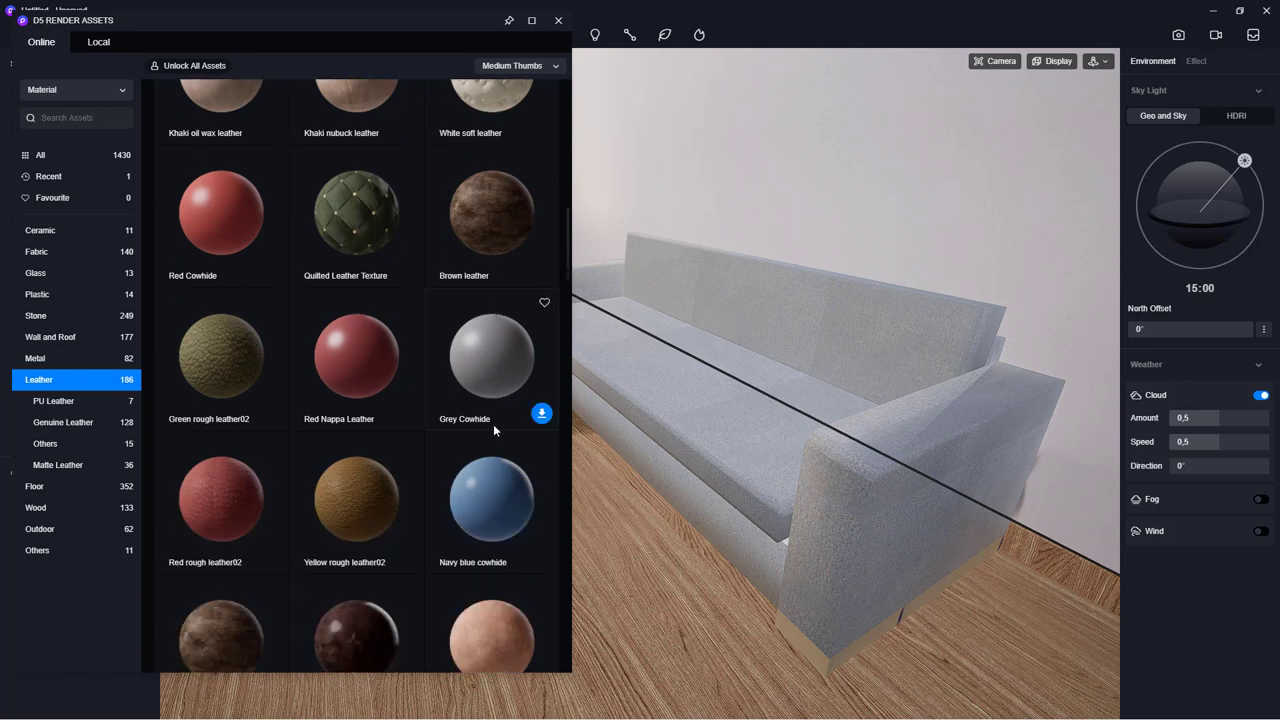
pyautogui.scroll(-1, 493, 424)
pyautogui.scroll(-1, 493, 424)
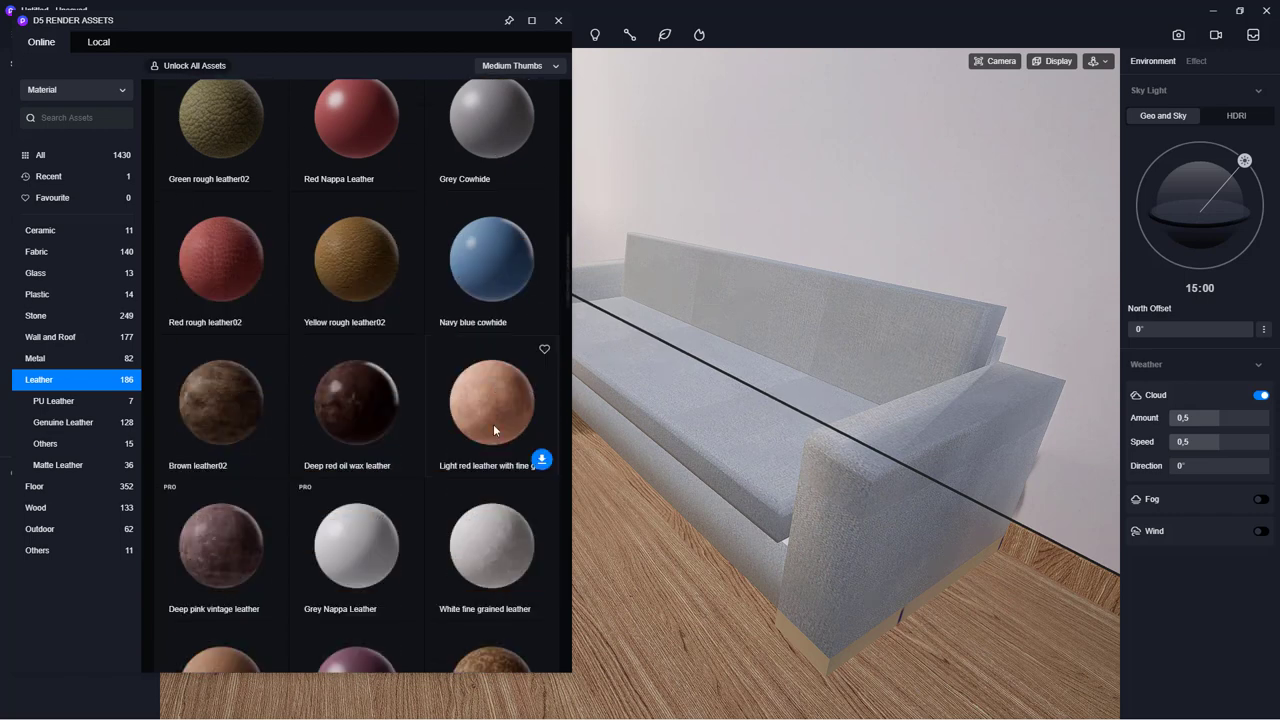
pyautogui.scroll(-2, 493, 424)
pyautogui.scroll(-1, 493, 424)
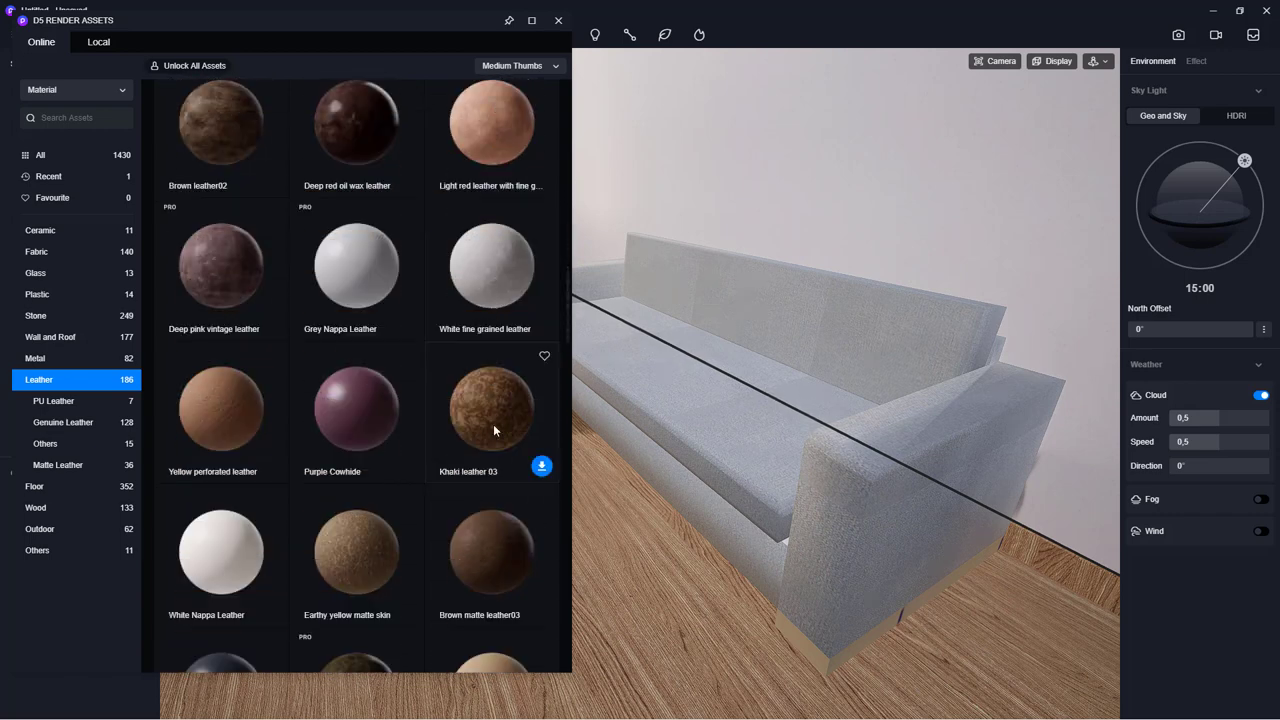
pyautogui.scroll(2, 493, 424)
pyautogui.scroll(4, 493, 424)
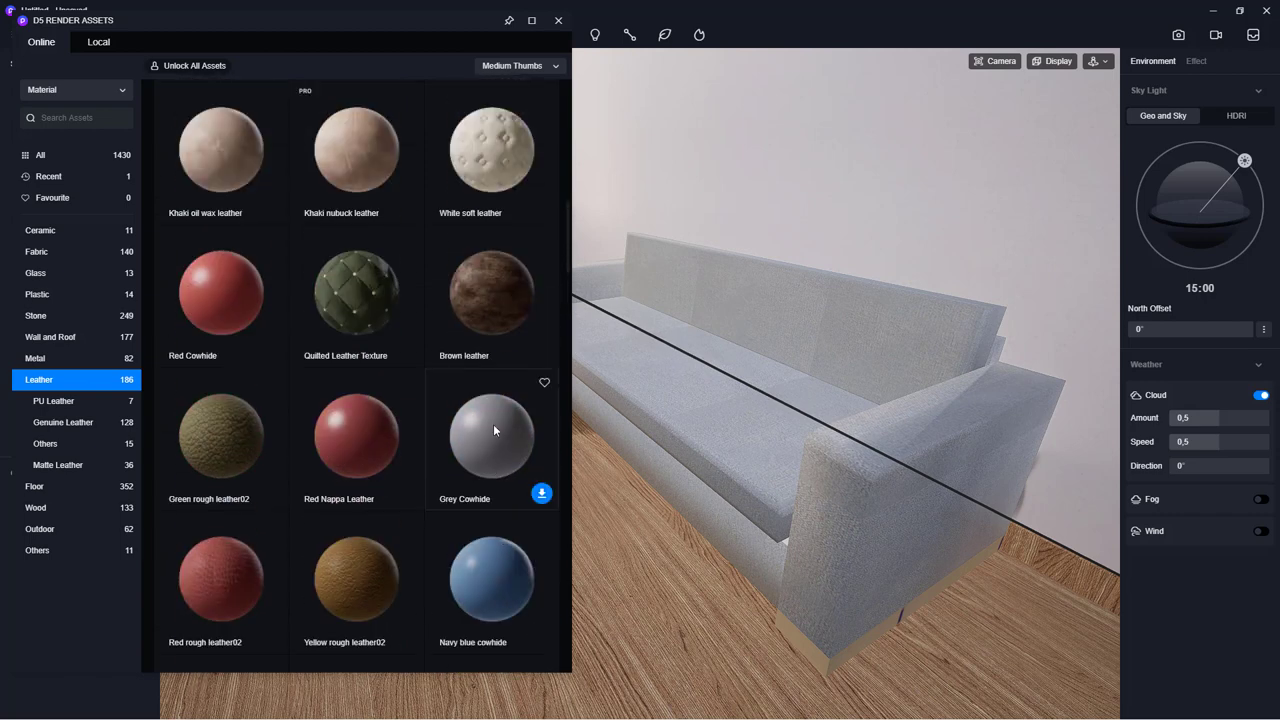
pyautogui.scroll(1, 493, 424)
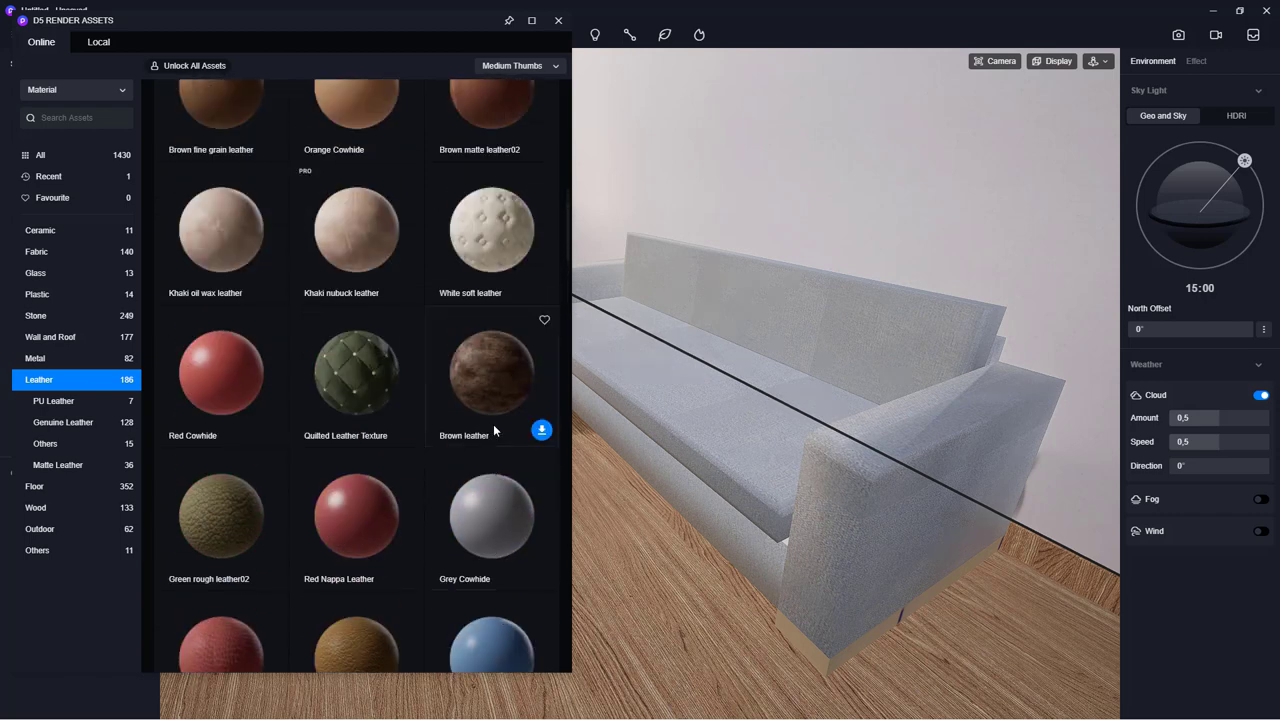
# - Download Dark gray burlap from the Fabric materials and drop it onto the sofa
pyautogui.click(44, 255)
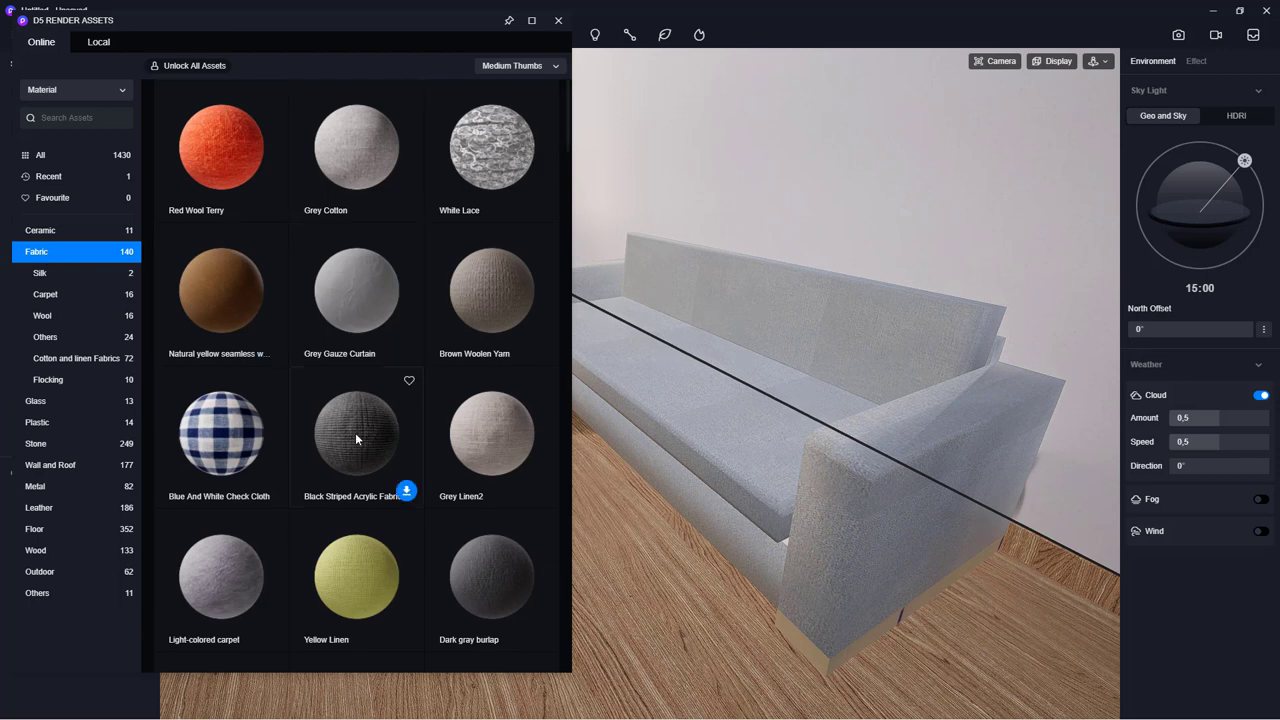
pyautogui.moveTo(491, 578)
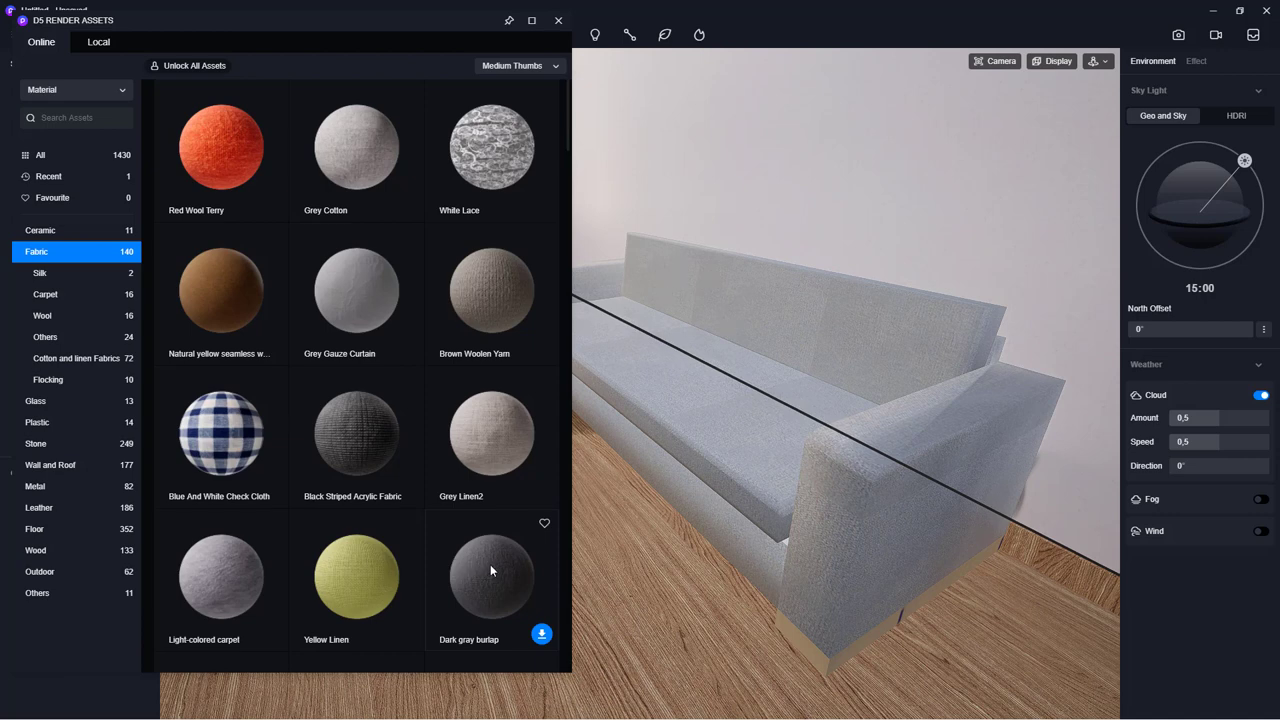
pyautogui.click(490, 568)
pyautogui.moveTo(488, 574); pyautogui.dragTo(708, 418)
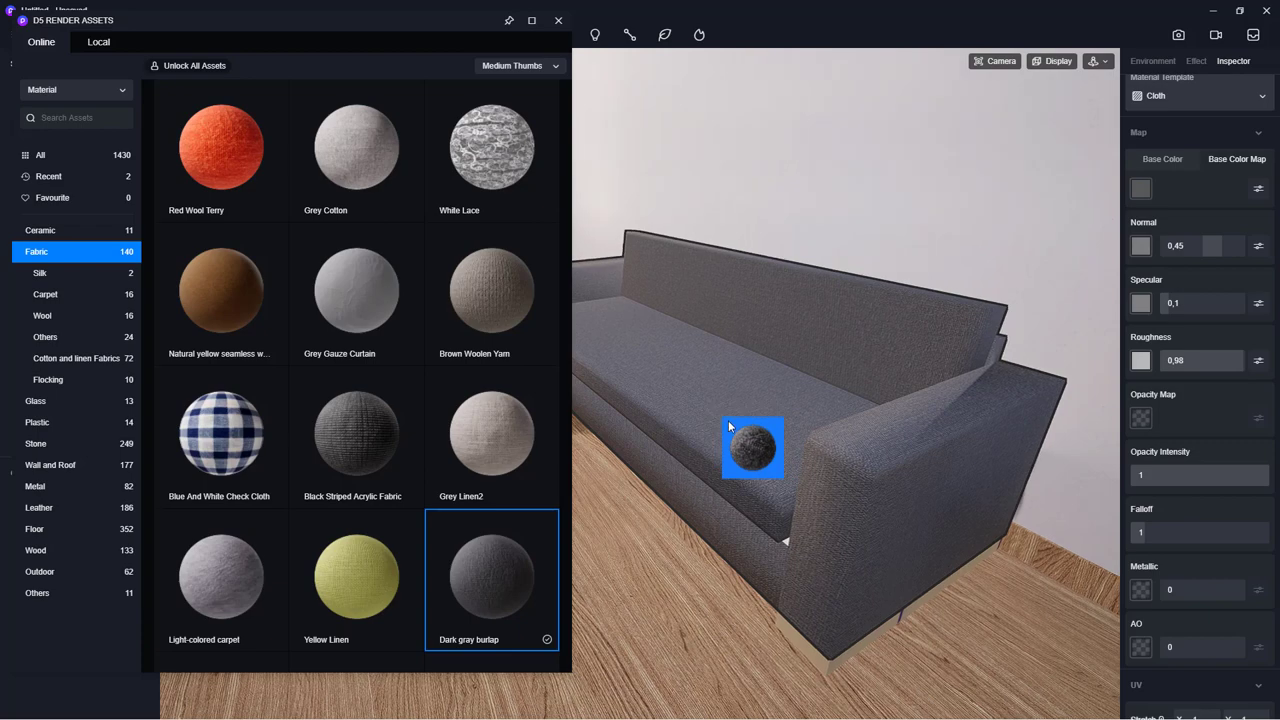
pyautogui.moveTo(707, 412)
pyautogui.mouseDown()
pyautogui.moveTo(954, 462)
pyautogui.moveTo(738, 435)
pyautogui.moveTo(1012, 425)
pyautogui.moveTo(798, 435)
pyautogui.moveTo(770, 467)
pyautogui.moveTo(795, 512)
pyautogui.moveTo(767, 495)
pyautogui.moveTo(865, 545)
pyautogui.moveTo(890, 527)
pyautogui.moveTo(490, 420)
pyautogui.mouseUp()
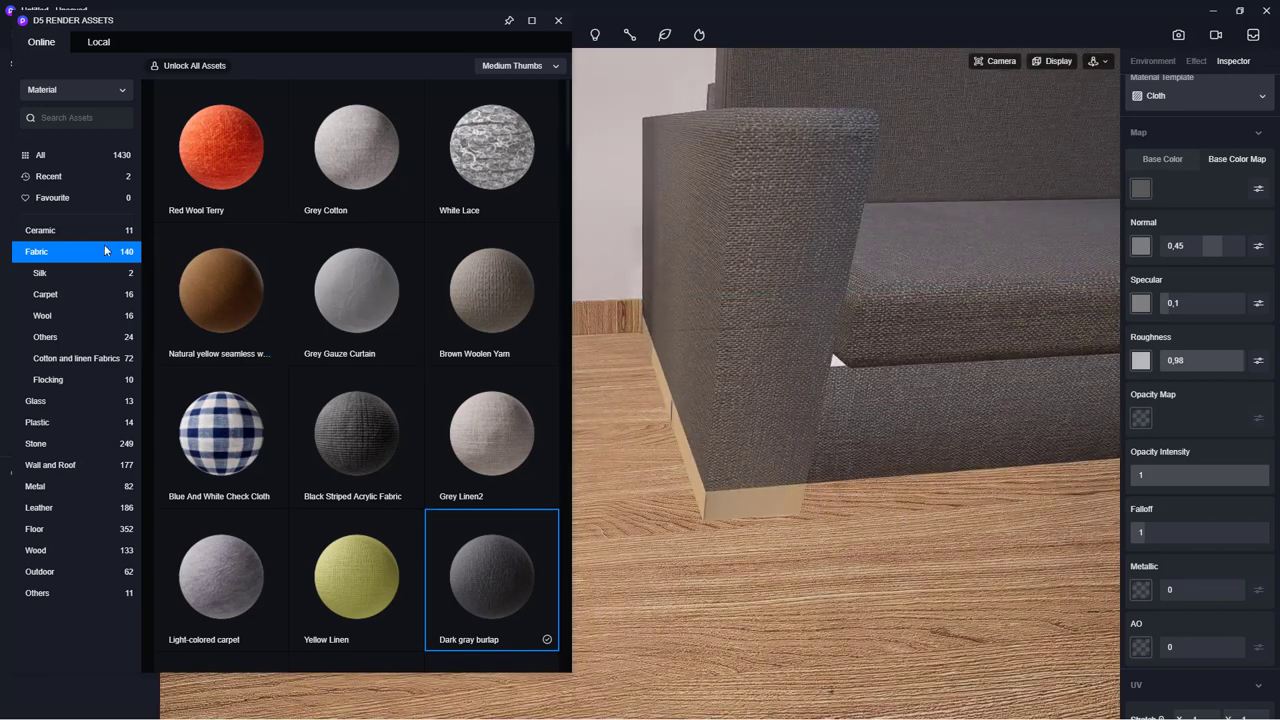
# - Download the Brown Strip Wood Grain material from the Wood category
pyautogui.click(46, 551)
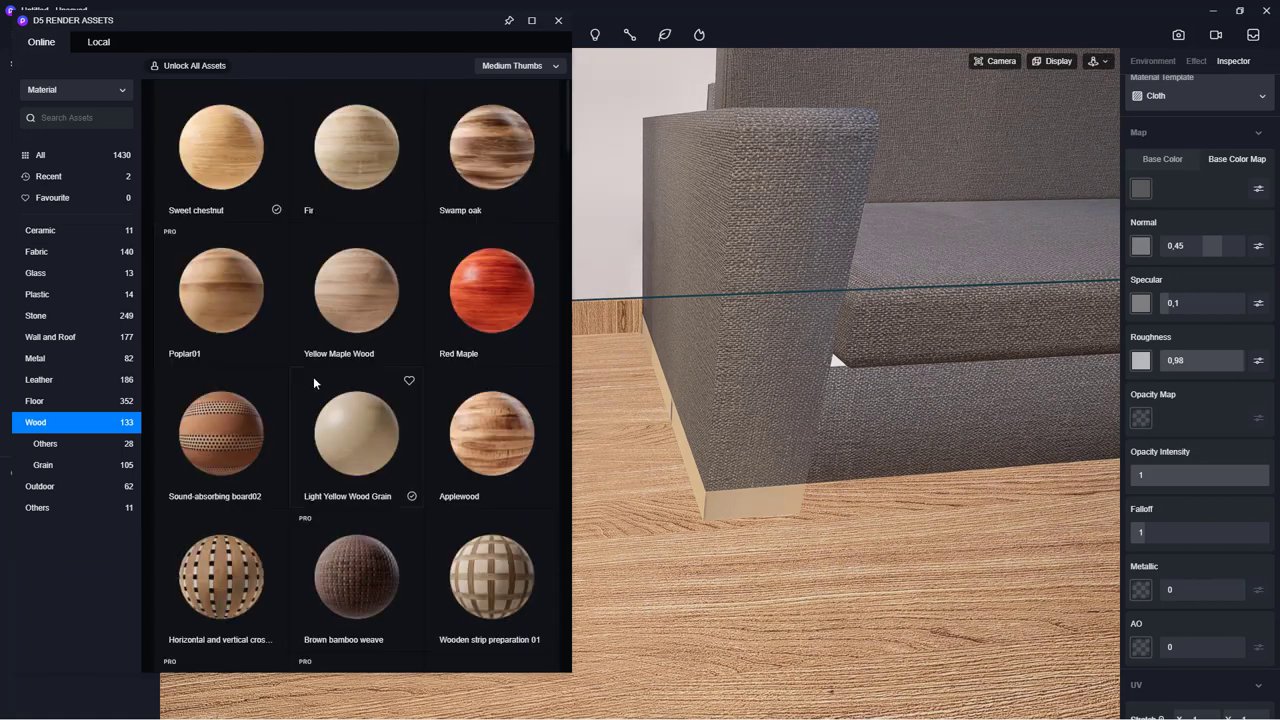
pyautogui.scroll(-1, 357, 383)
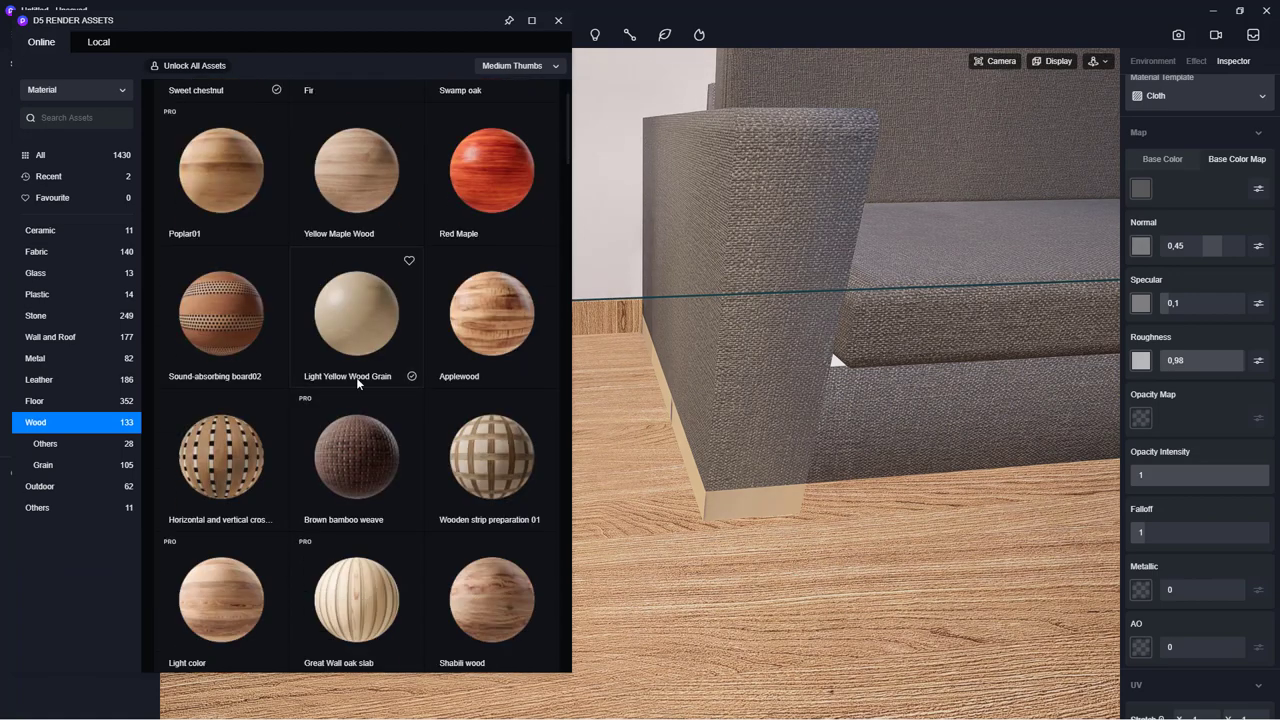
pyautogui.scroll(-1, 357, 383)
pyautogui.scroll(-1, 357, 383)
pyautogui.scroll(-2, 357, 383)
pyautogui.scroll(-1, 357, 383)
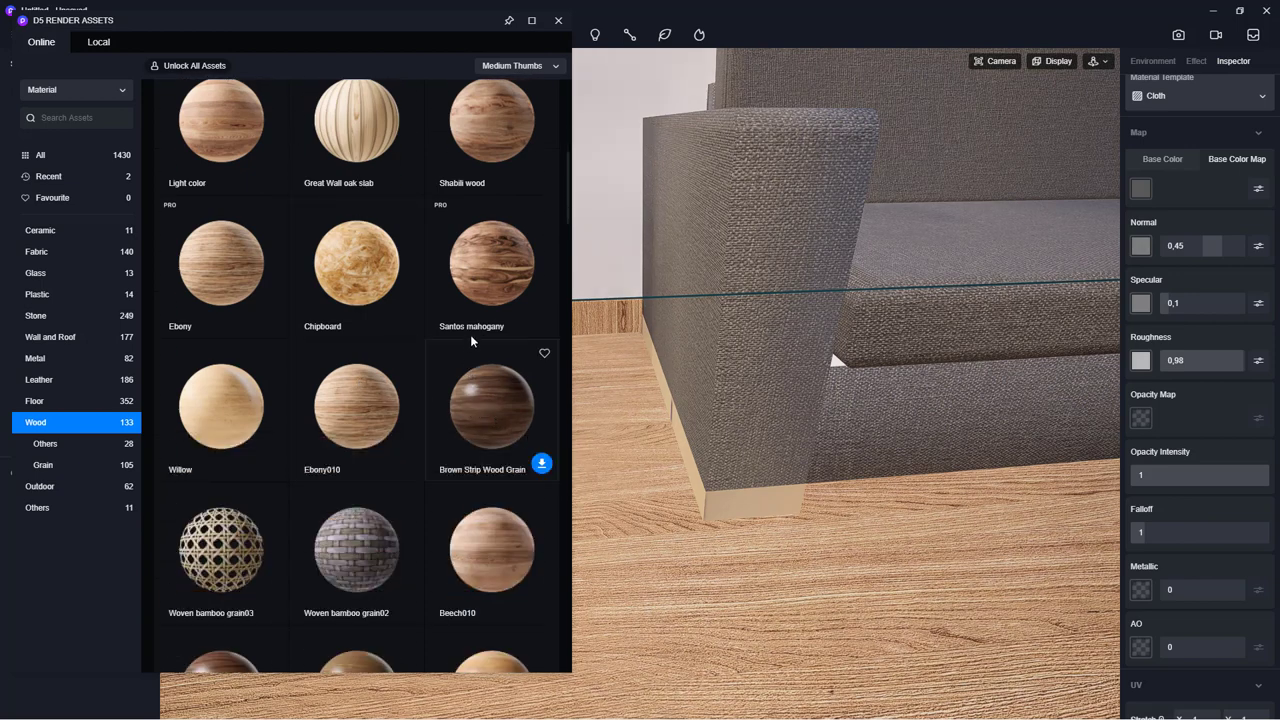
pyautogui.moveTo(472, 341); pyautogui.dragTo(543, 467)
pyautogui.click(541, 465)
# - Apply Brown Strip Wood Grain to the sofa's base and close the asset library
pyautogui.moveTo(498, 415); pyautogui.dragTo(718, 502)
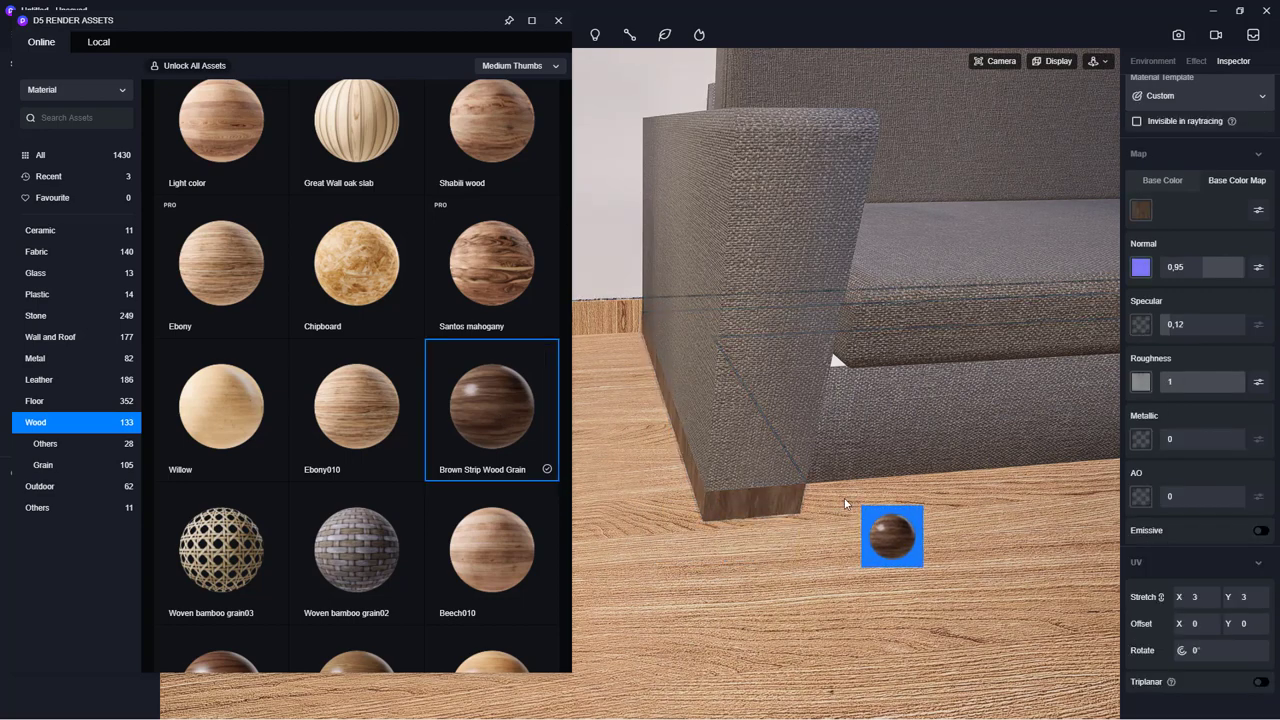
pyautogui.moveTo(718, 502)
pyautogui.mouseDown()
pyautogui.moveTo(492, 437)
pyautogui.moveTo(609, 106)
pyautogui.mouseUp()
pyautogui.moveTo(181, 311)
pyautogui.mouseDown()
pyautogui.moveTo(1074, 447)
pyautogui.moveTo(763, 351)
pyautogui.mouseUp()
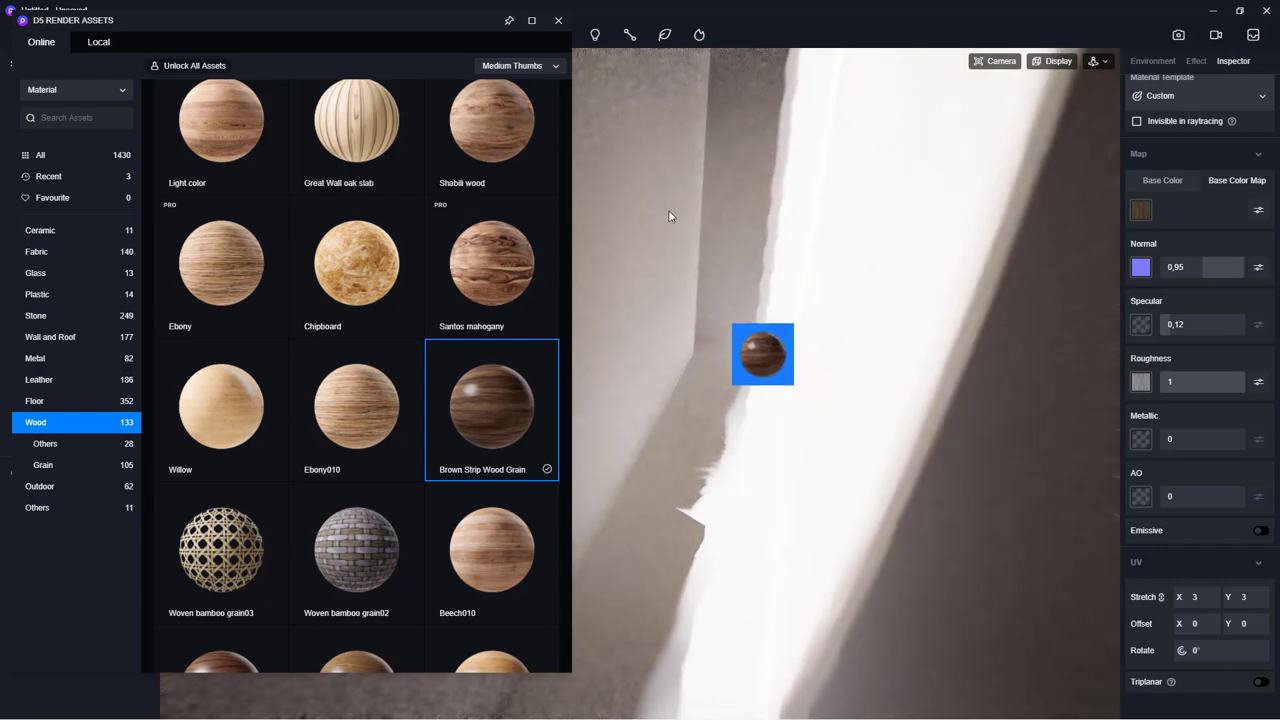
pyautogui.click(558, 20)
# - Bring the TV into view and load its screen's waterfall material into the Inspector
pyautogui.moveTo(658, 354)
pyautogui.mouseDown()
pyautogui.moveTo(447, 382)
pyautogui.moveTo(589, 390)
pyautogui.moveTo(474, 453)
pyautogui.mouseUp()
pyautogui.scroll(5, 573, 404)
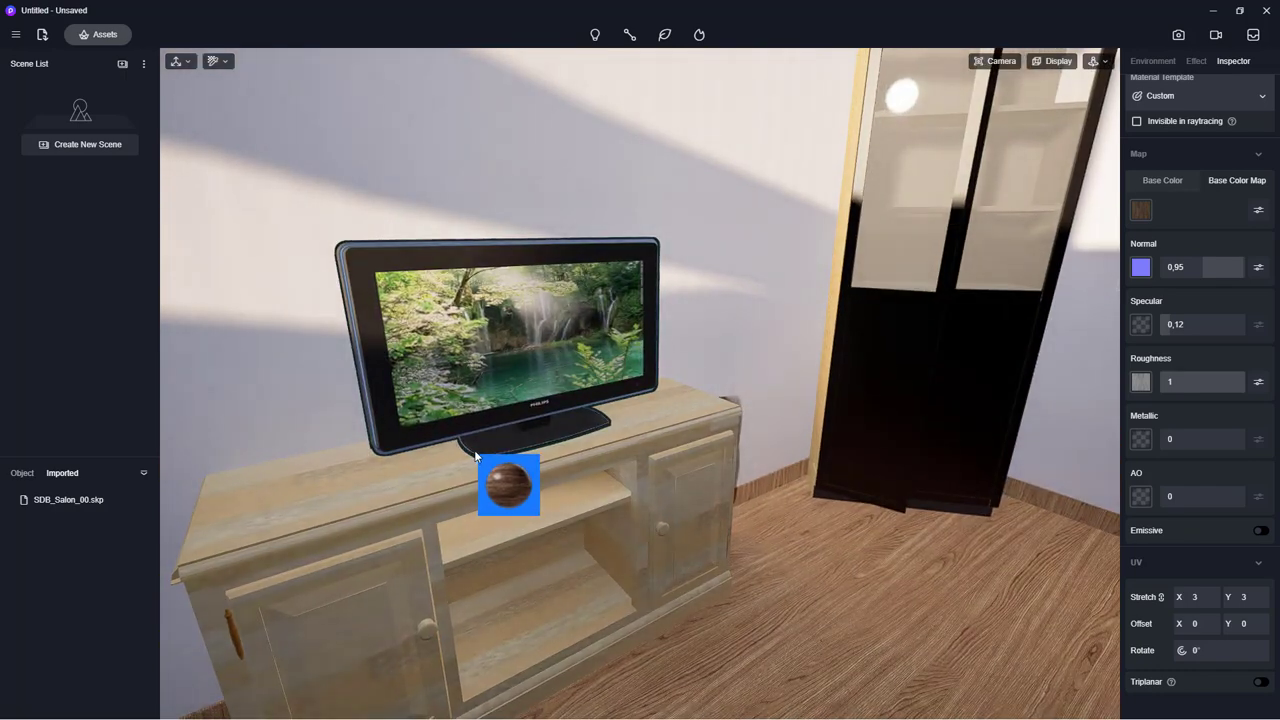
pyautogui.press('Escape')
pyautogui.scroll(2, 413, 439)
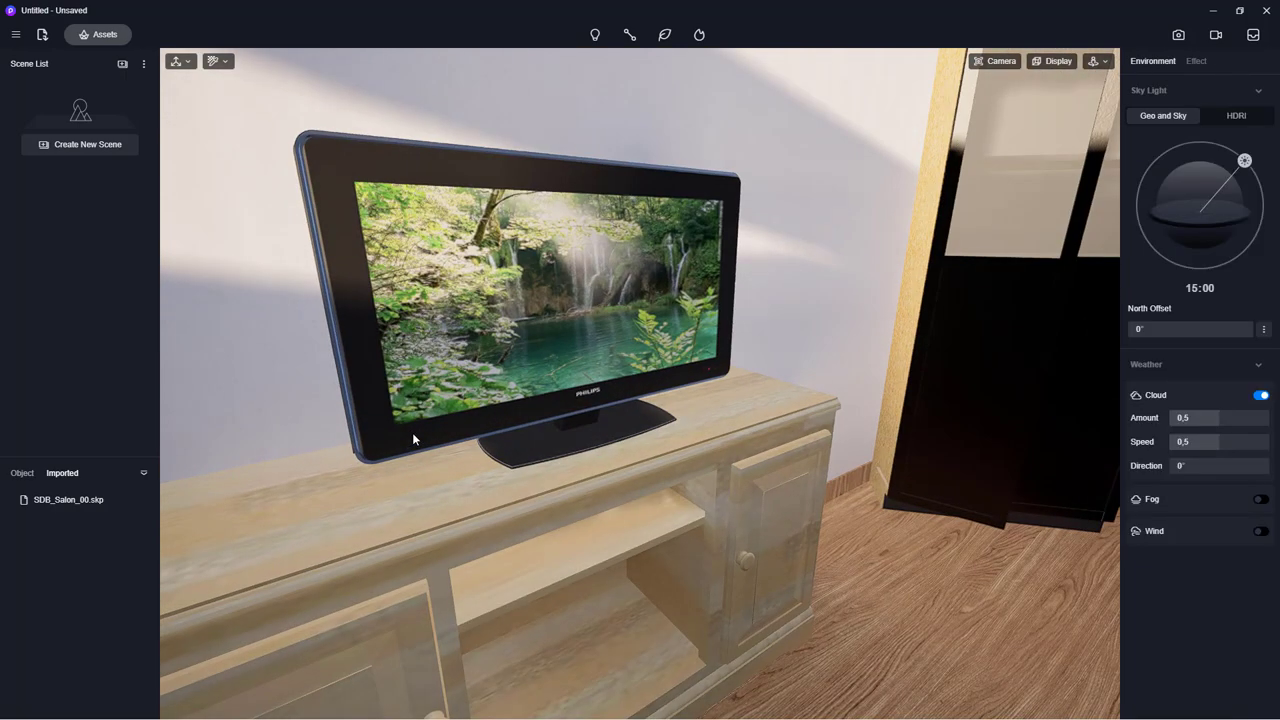
pyautogui.press('i')
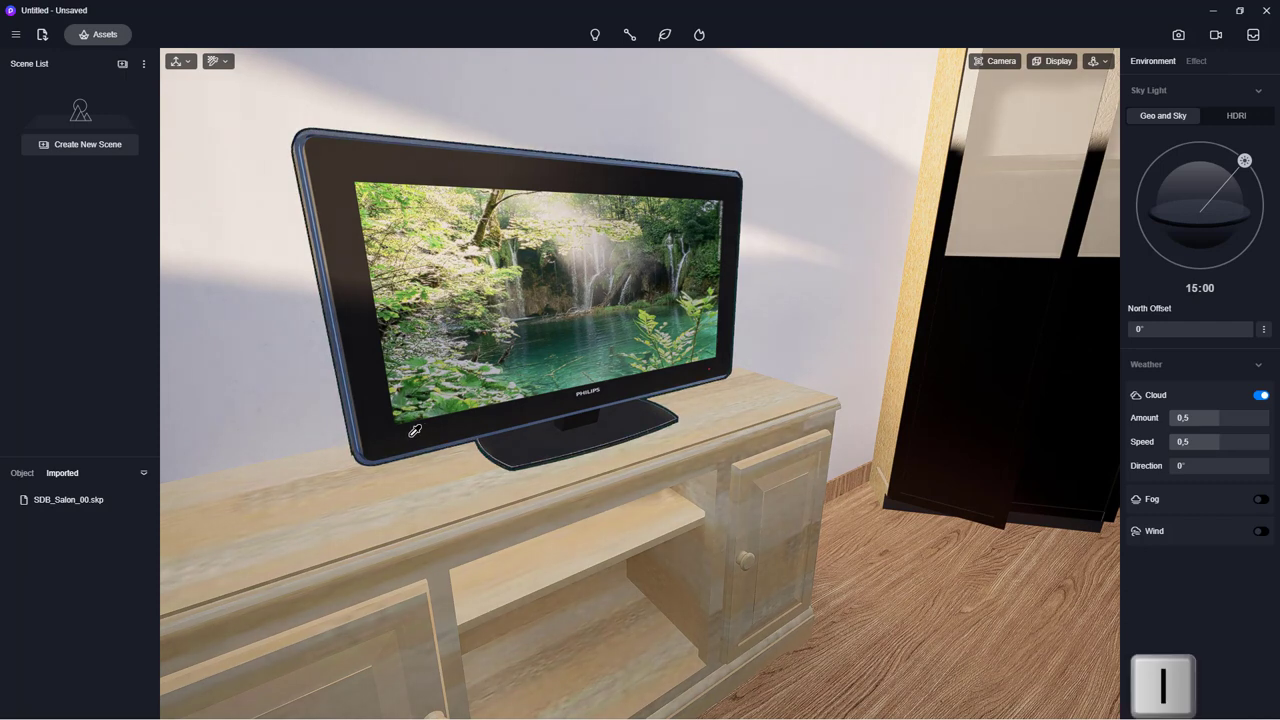
pyautogui.click(467, 302)
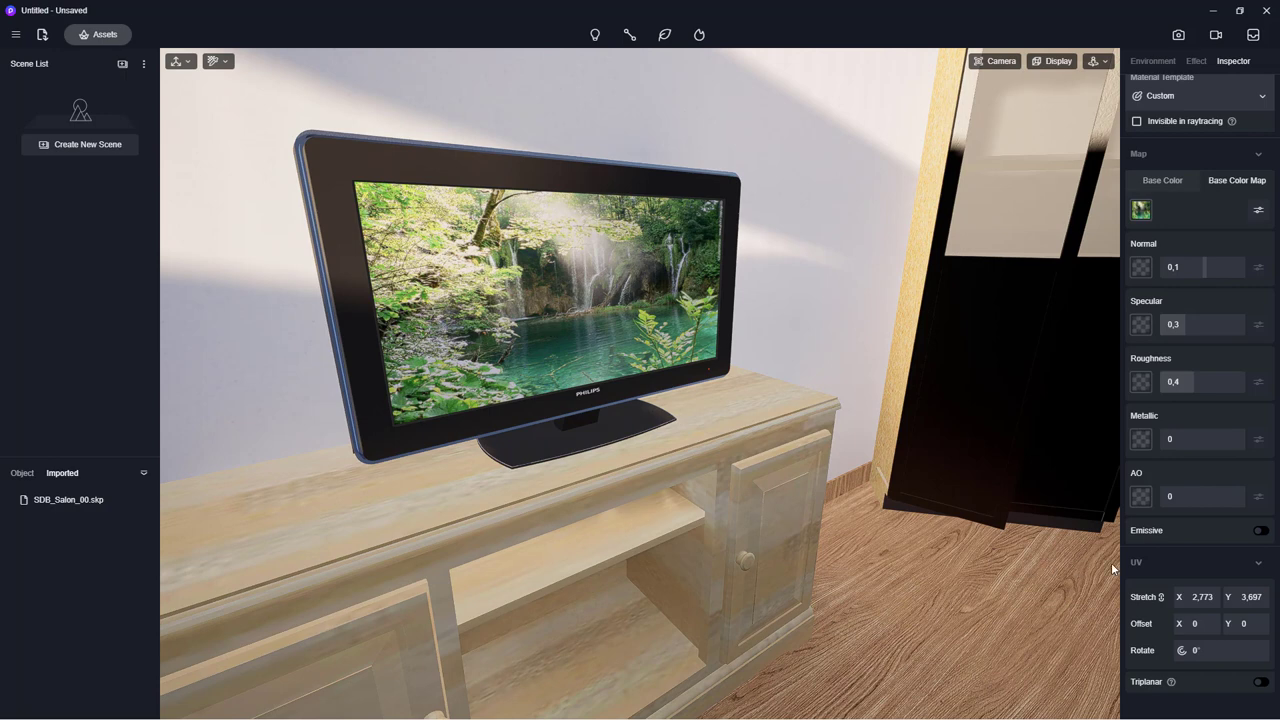
# - Enable Emissive on the TV screen at intensity 0.4 with a 9200 colour temperature
pyautogui.click(1261, 530)
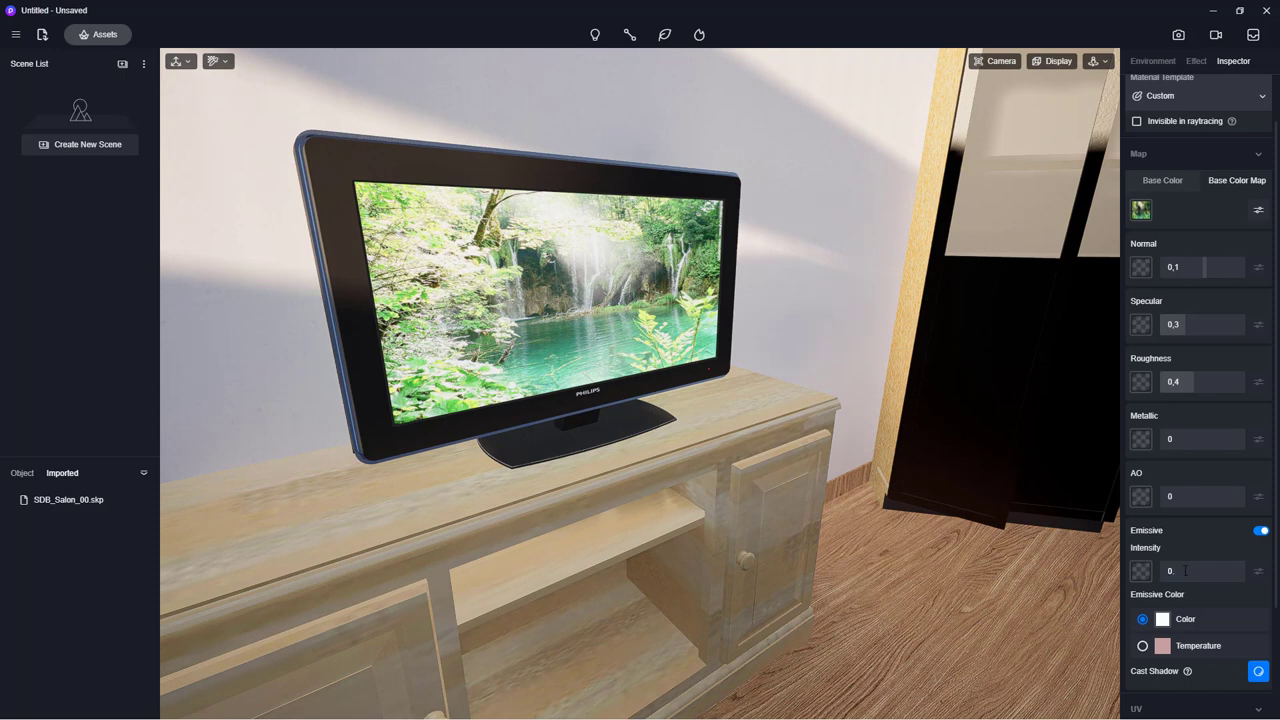
pyautogui.press('Return')
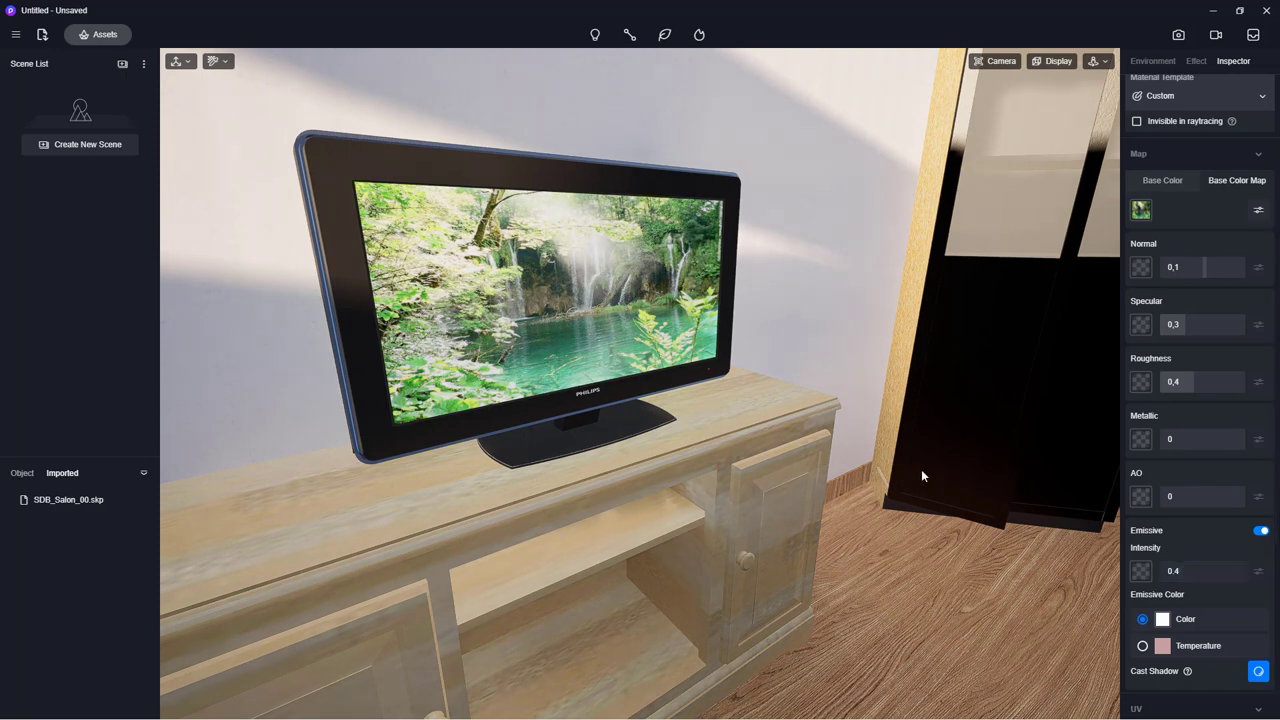
pyautogui.click(1143, 647)
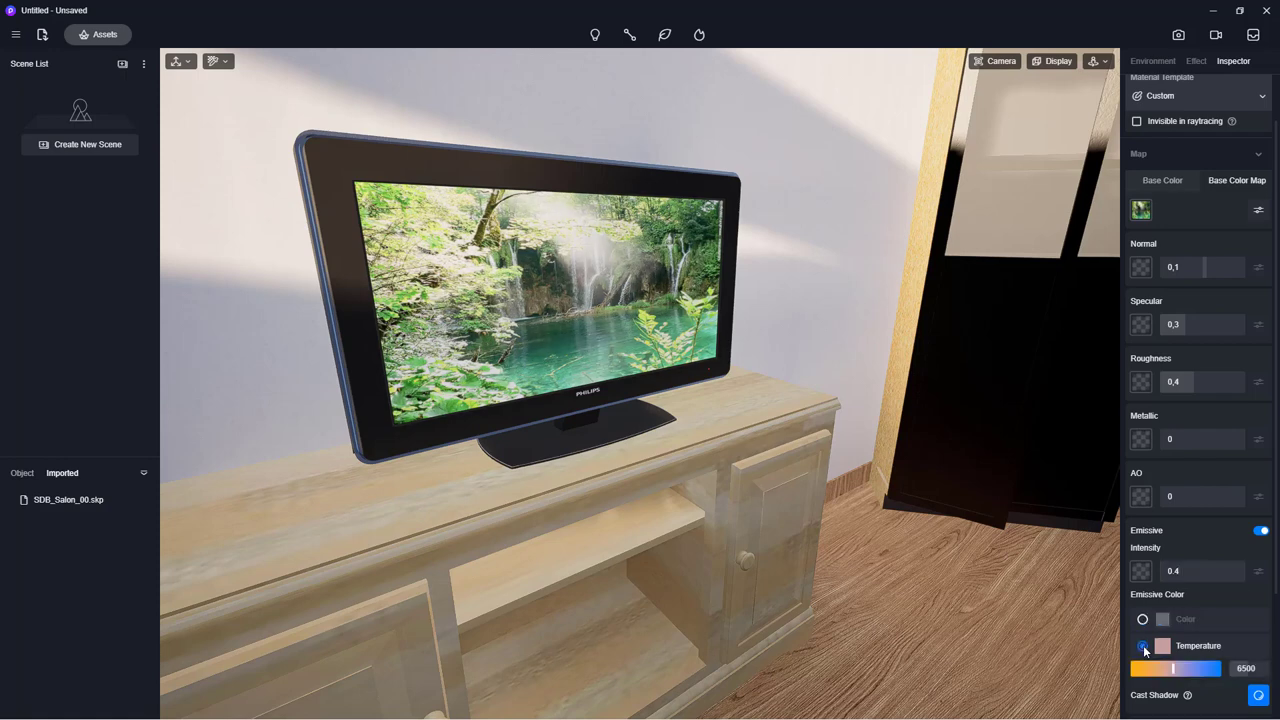
pyautogui.click(1174, 668)
pyautogui.moveTo(1172, 668); pyautogui.dragTo(1196, 668)
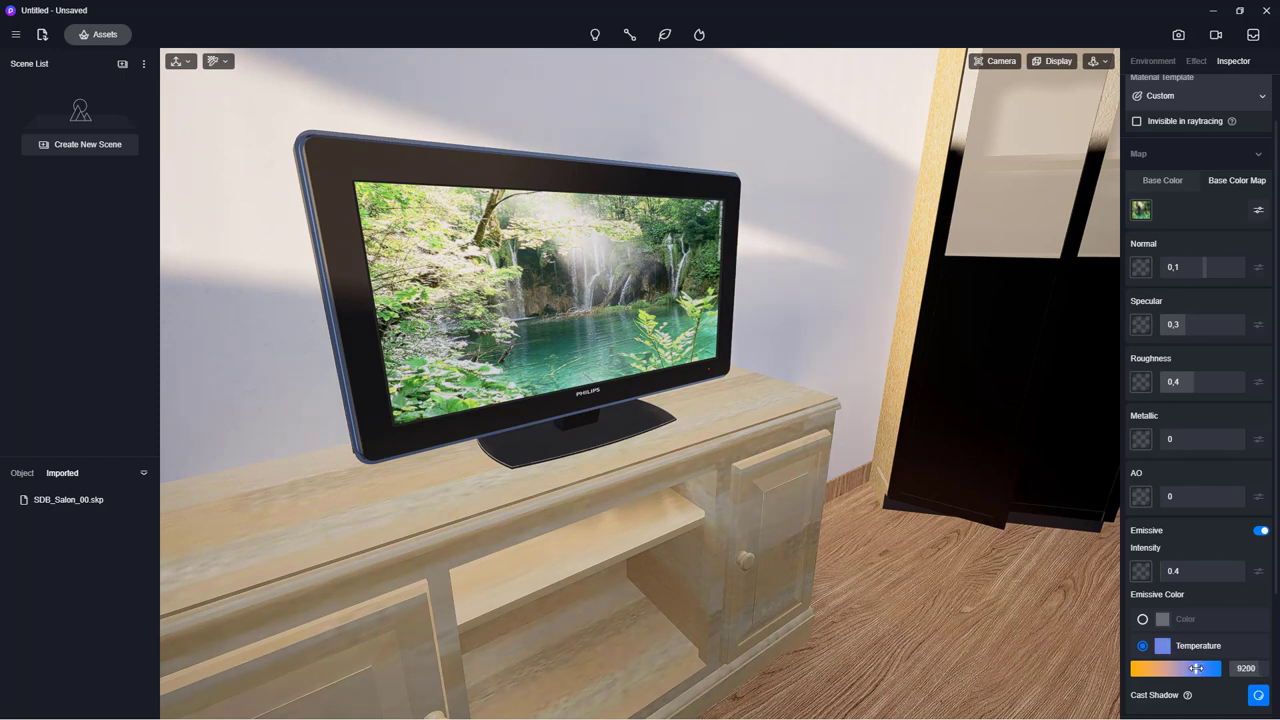
pyautogui.scroll(-3, 1150, 485)
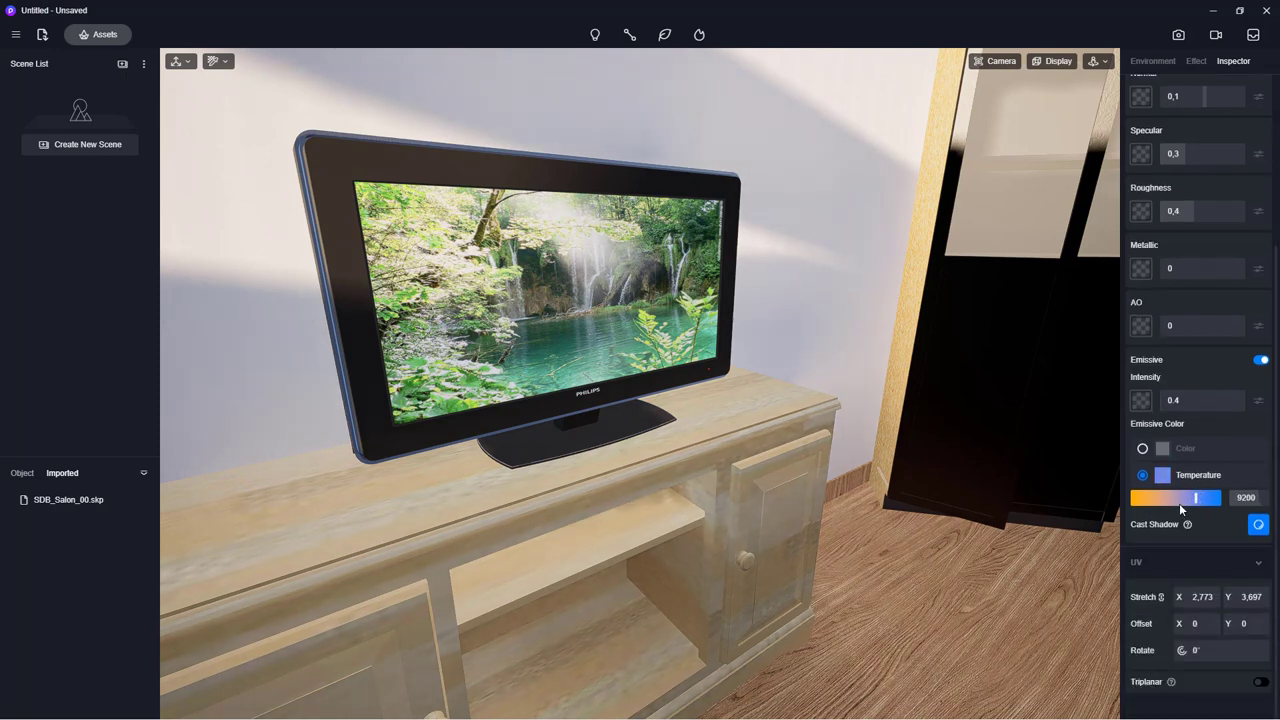
pyautogui.scroll(4, 1179, 503)
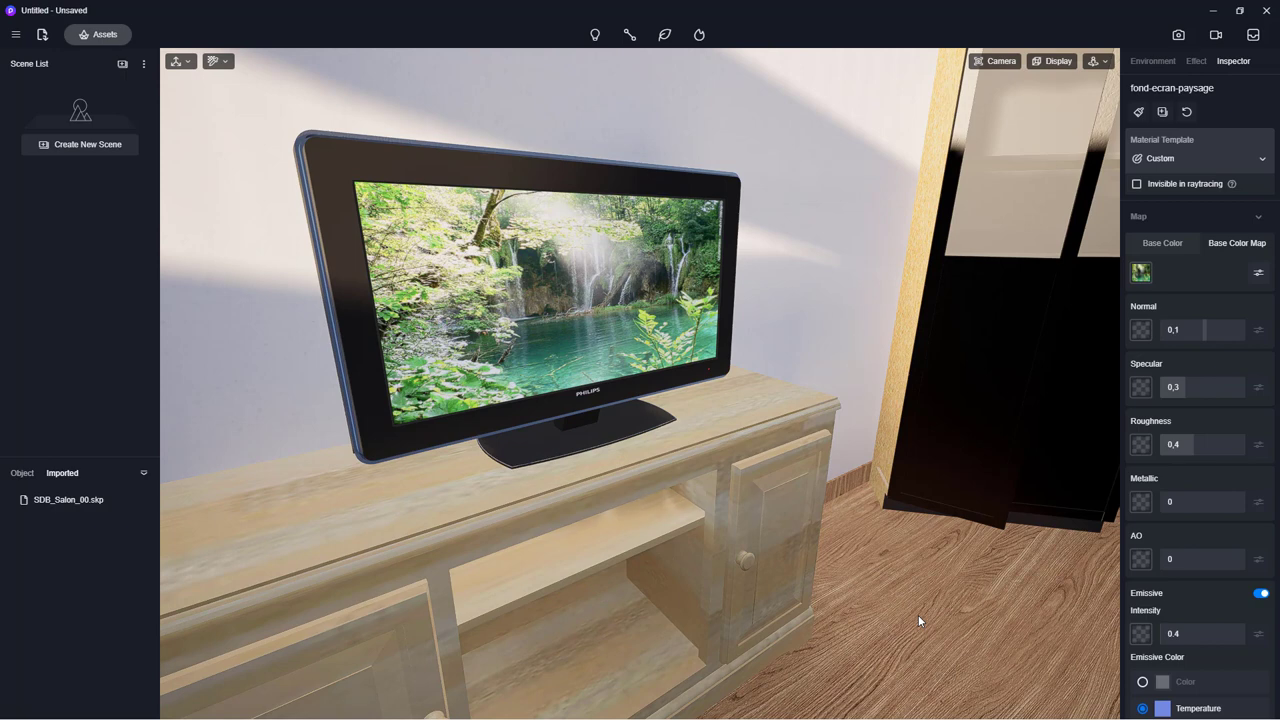
# - Cancel replacing the screen's Base Color image and orbit the camera toward the bathroom
pyautogui.click(1141, 444)
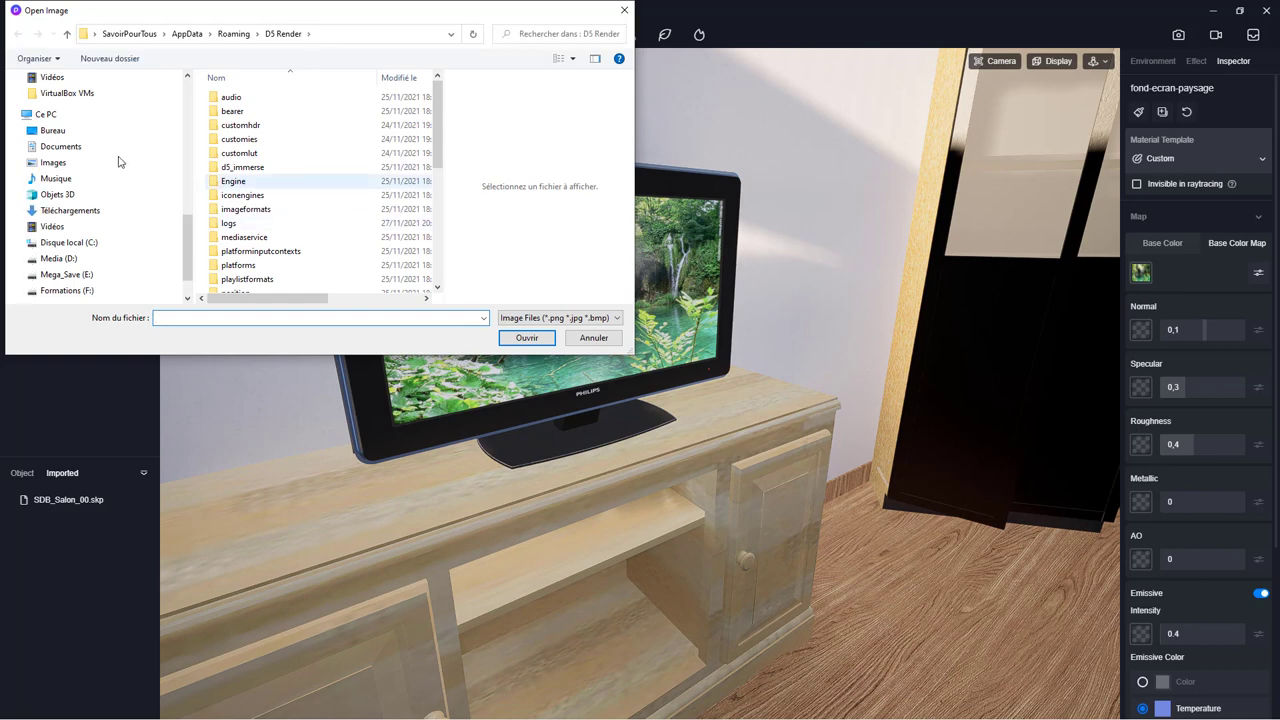
pyautogui.click(12, 117)
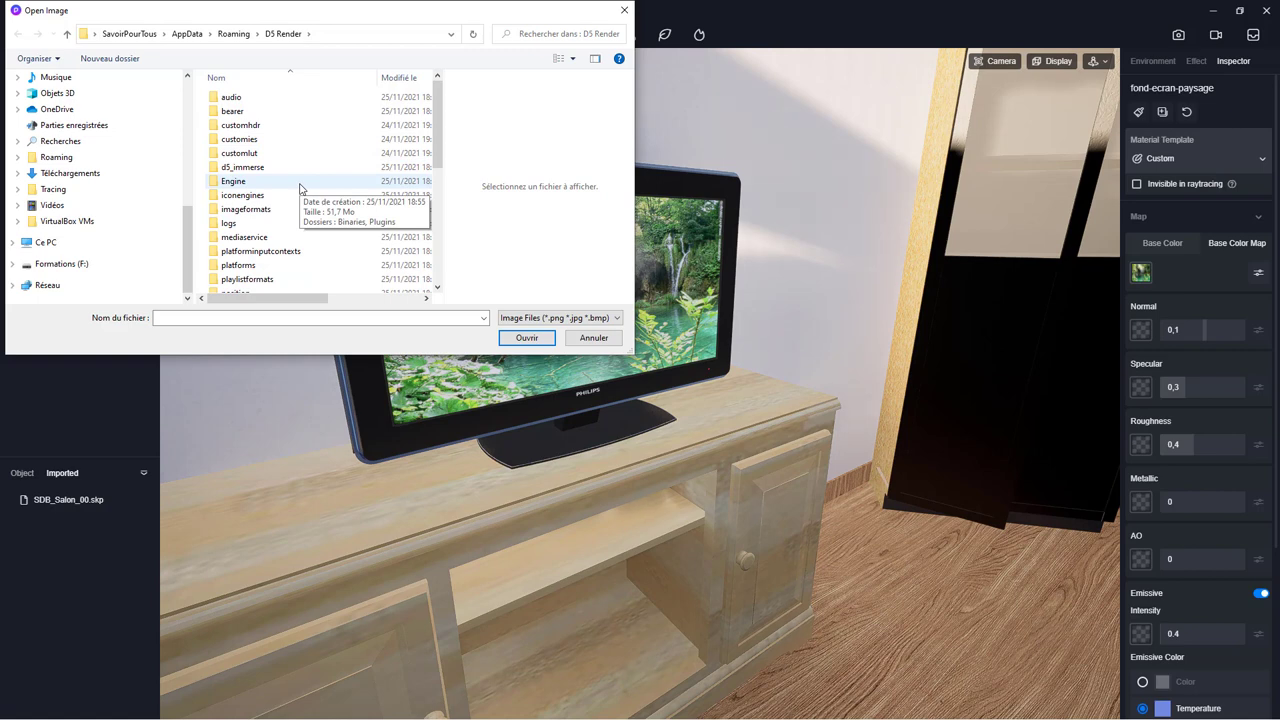
pyautogui.click(593, 337)
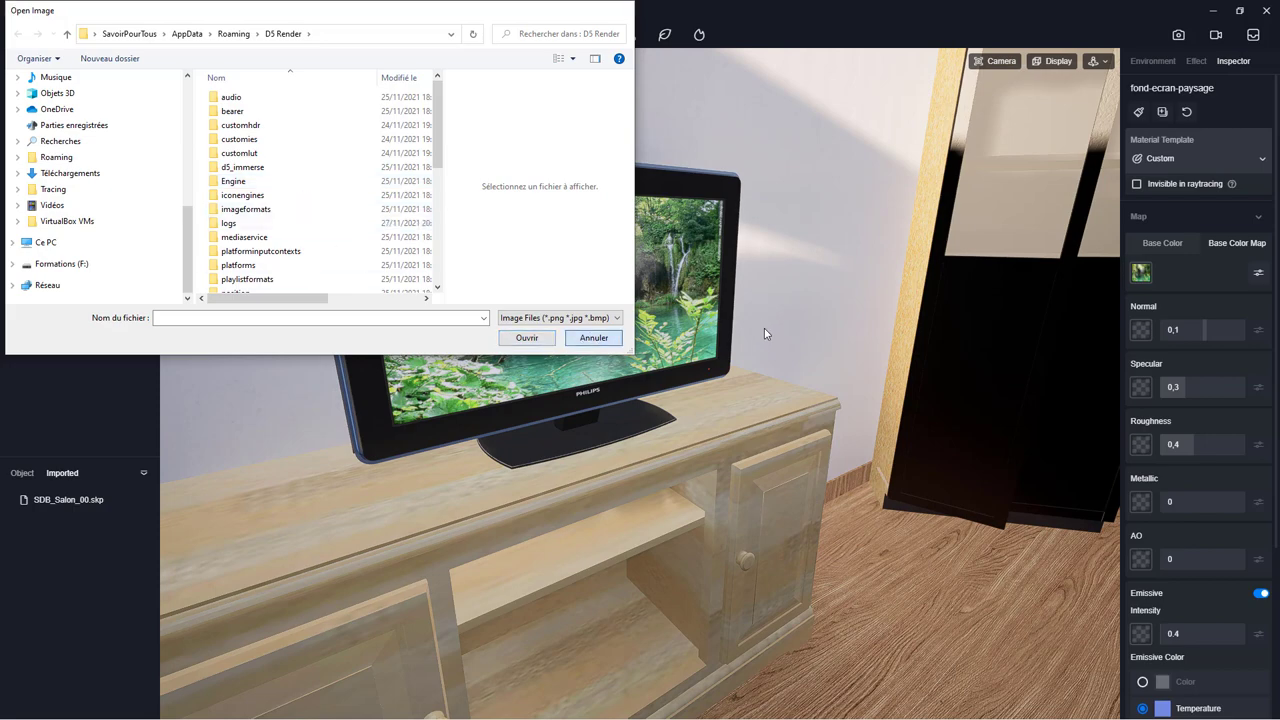
pyautogui.moveTo(764, 330)
pyautogui.mouseDown(button='right')
pyautogui.moveTo(789, 367)
pyautogui.moveTo(542, 408)
pyautogui.moveTo(789, 464)
pyautogui.moveTo(523, 508)
pyautogui.moveTo(434, 451)
pyautogui.moveTo(608, 474)
pyautogui.moveTo(437, 471)
pyautogui.moveTo(329, 257)
pyautogui.moveTo(594, 571)
pyautogui.moveTo(663, 420)
pyautogui.moveTo(656, 357)
pyautogui.moveTo(408, 403)
pyautogui.moveTo(677, 197)
pyautogui.moveTo(421, 289)
pyautogui.mouseUp(button='right')
pyautogui.scroll(-5, 820, 349)
# - Frame the bathroom vanity and window, then open the asset library's Glass category
pyautogui.scroll(2, 557, 323)
pyautogui.scroll(5, 574, 317)
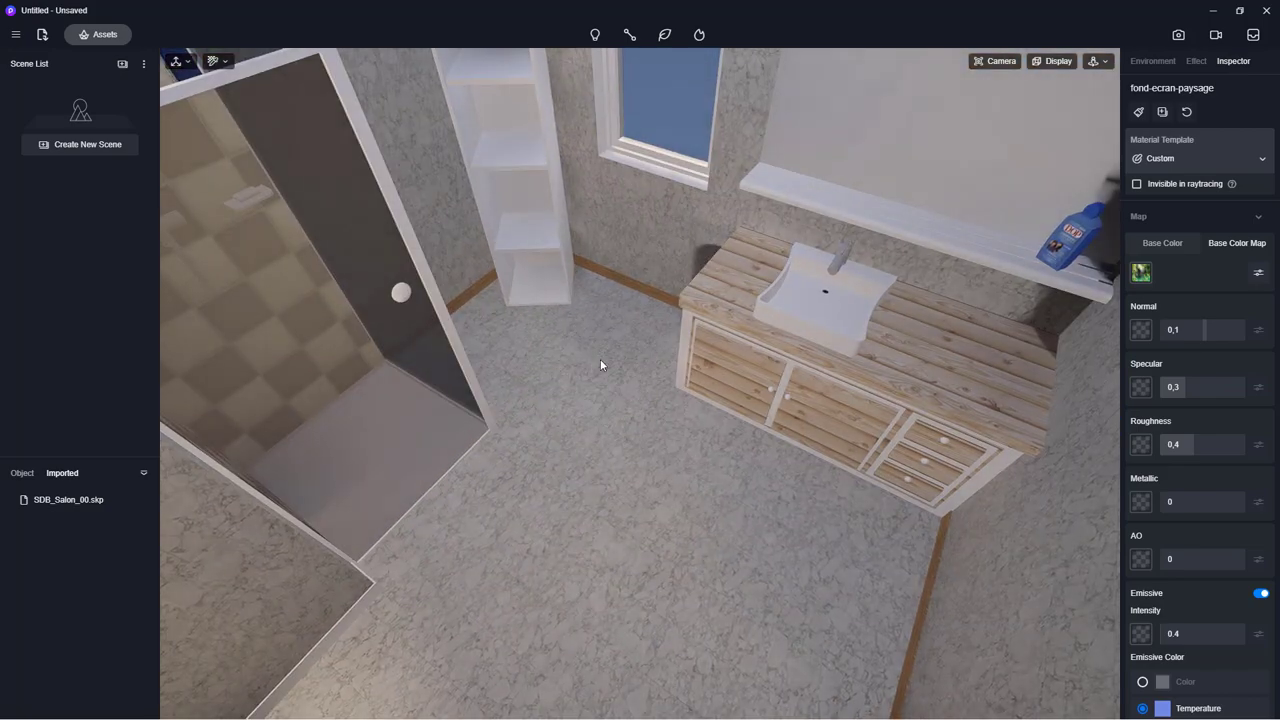
pyautogui.moveTo(603, 363); pyautogui.dragTo(678, 298, button='right')
pyautogui.scroll(3, 678, 298)
pyautogui.moveTo(643, 349)
pyautogui.mouseDown(button='right')
pyautogui.moveTo(686, 380)
pyautogui.moveTo(737, 277)
pyautogui.mouseUp(button='right')
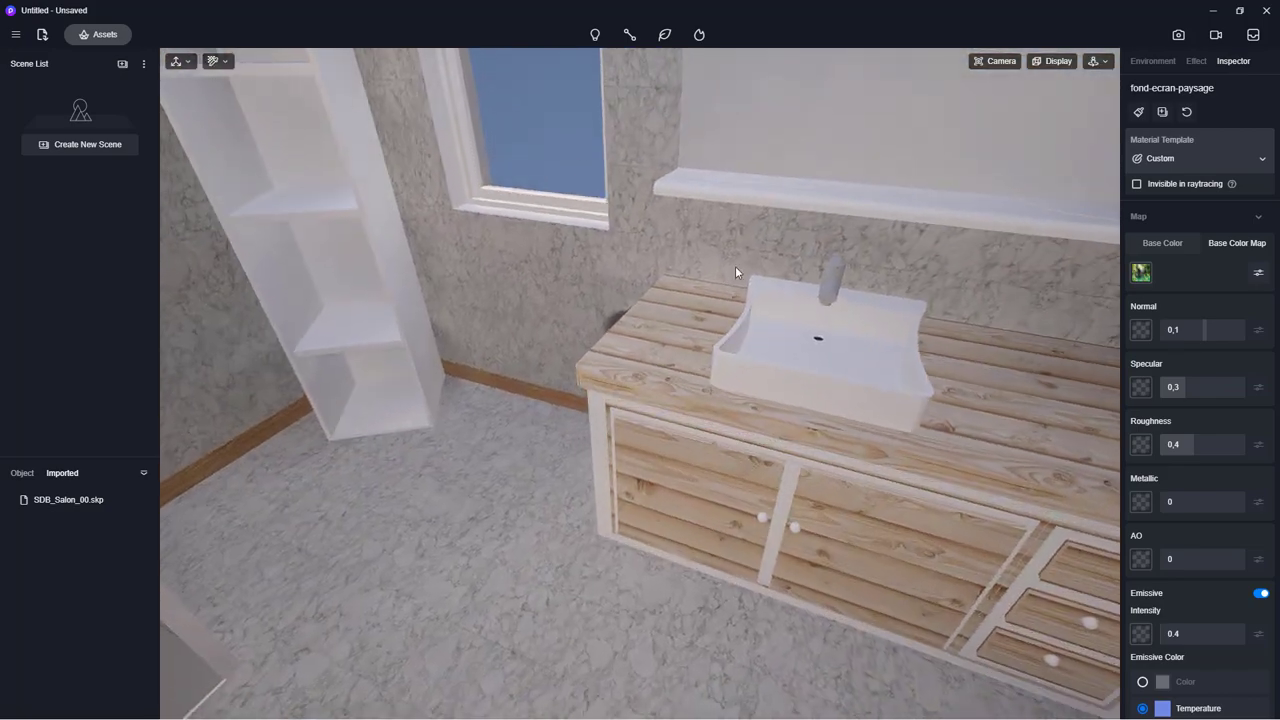
pyautogui.moveTo(659, 435)
pyautogui.mouseDown(button='right')
pyautogui.moveTo(604, 376)
pyautogui.moveTo(803, 329)
pyautogui.moveTo(506, 479)
pyautogui.moveTo(654, 400)
pyautogui.moveTo(700, 403)
pyautogui.moveTo(634, 409)
pyautogui.moveTo(670, 392)
pyautogui.moveTo(677, 429)
pyautogui.moveTo(620, 414)
pyautogui.moveTo(708, 440)
pyautogui.mouseUp(button='right')
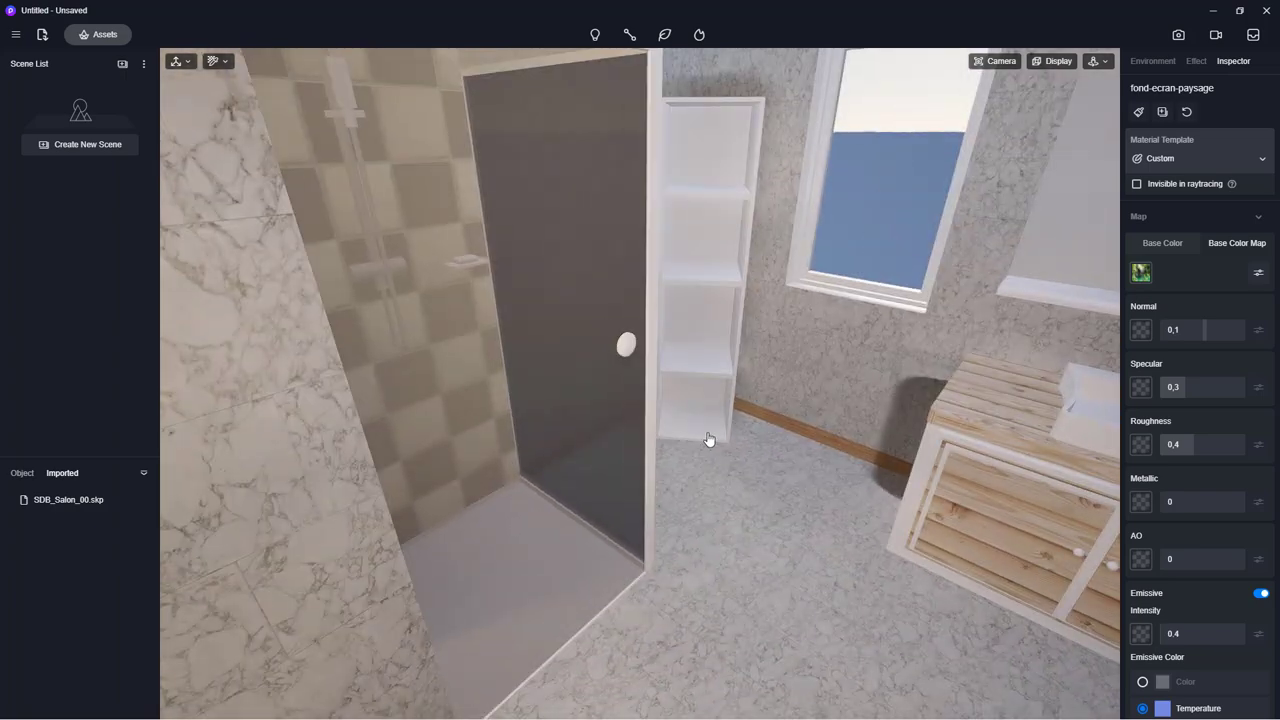
pyautogui.click(100, 36)
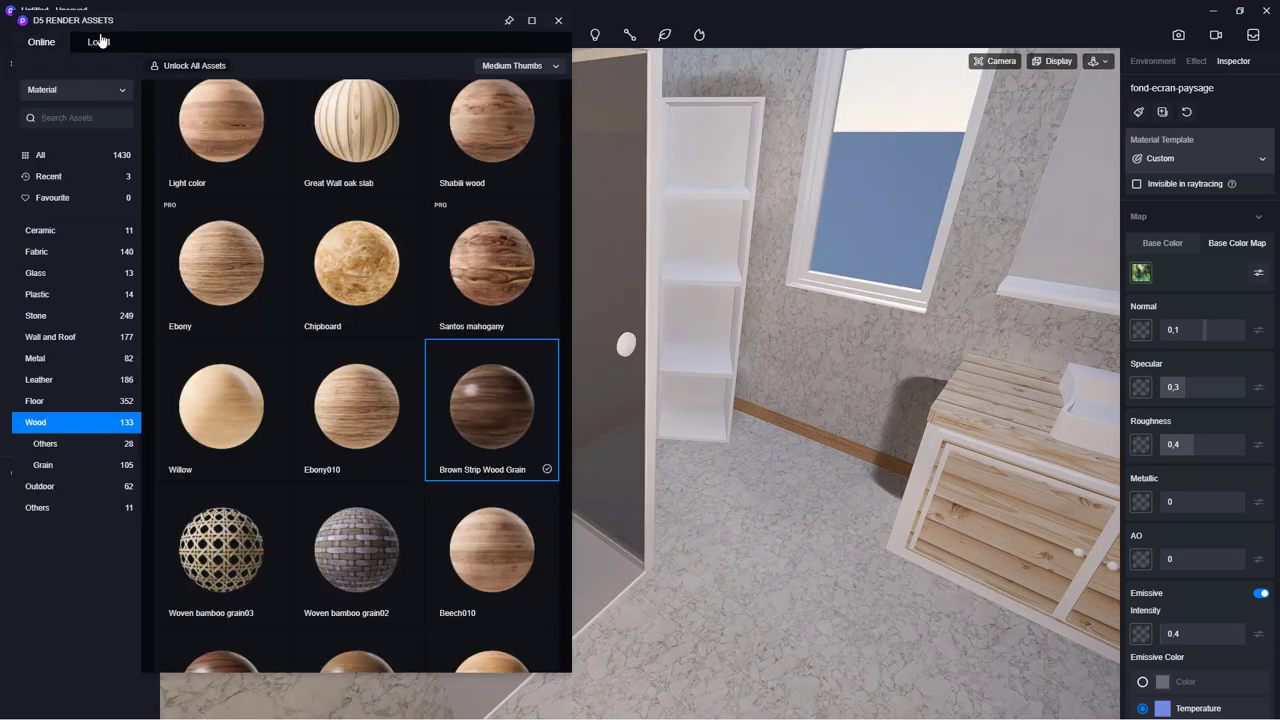
pyautogui.click(40, 279)
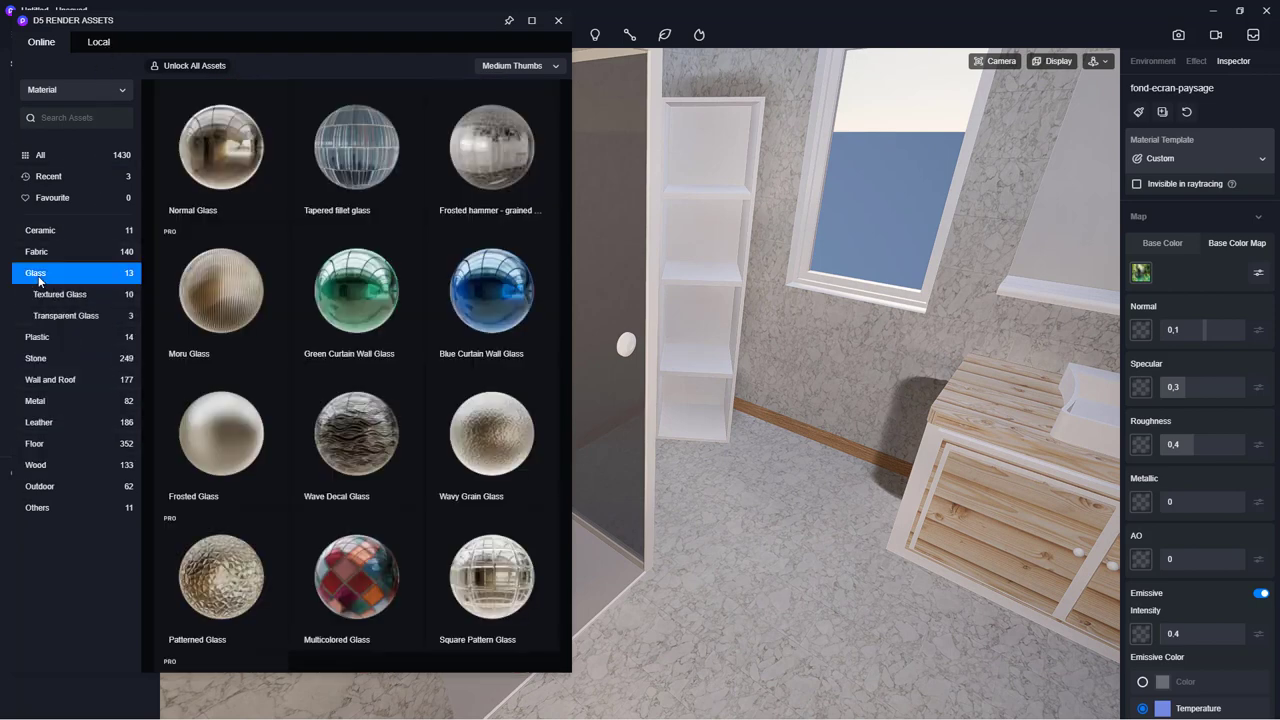
pyautogui.moveTo(492, 435)
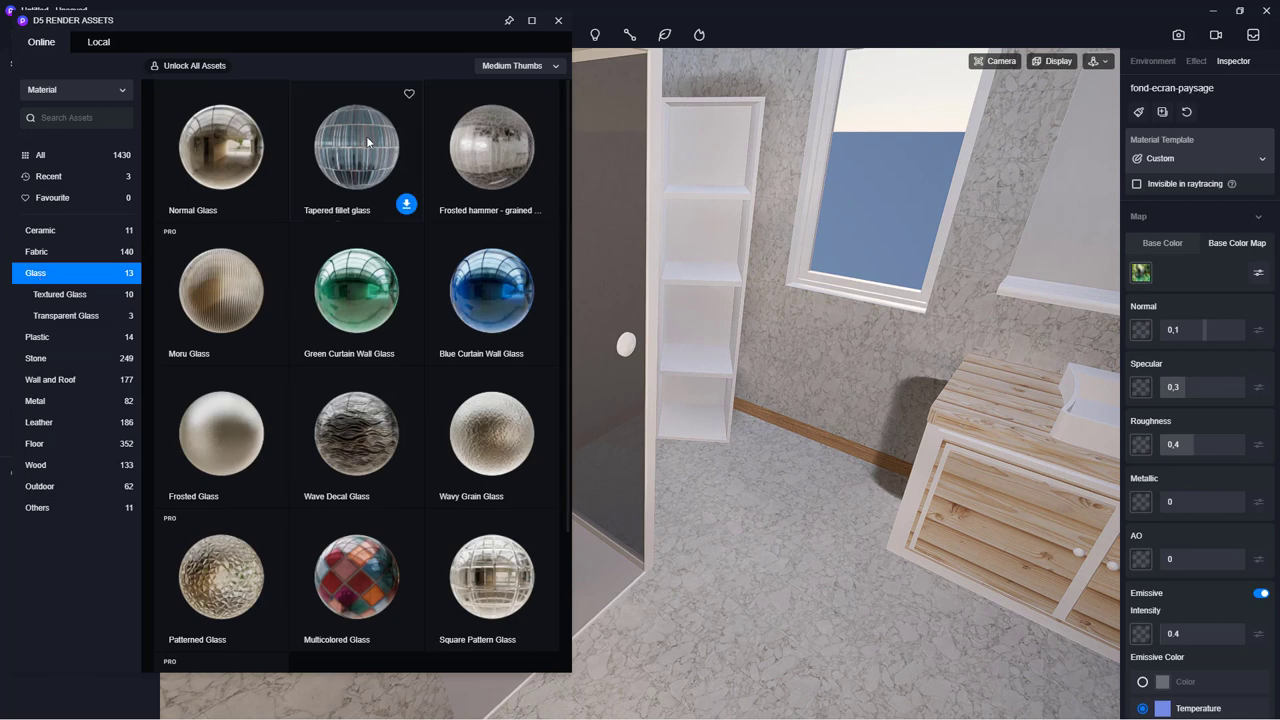
# - Download Wavy Grain Glass and apply it to the shower's glass panel
pyautogui.click(499, 444)
pyautogui.moveTo(502, 432)
pyautogui.mouseDown()
pyautogui.moveTo(590, 448)
pyautogui.moveTo(505, 432)
pyautogui.mouseUp()
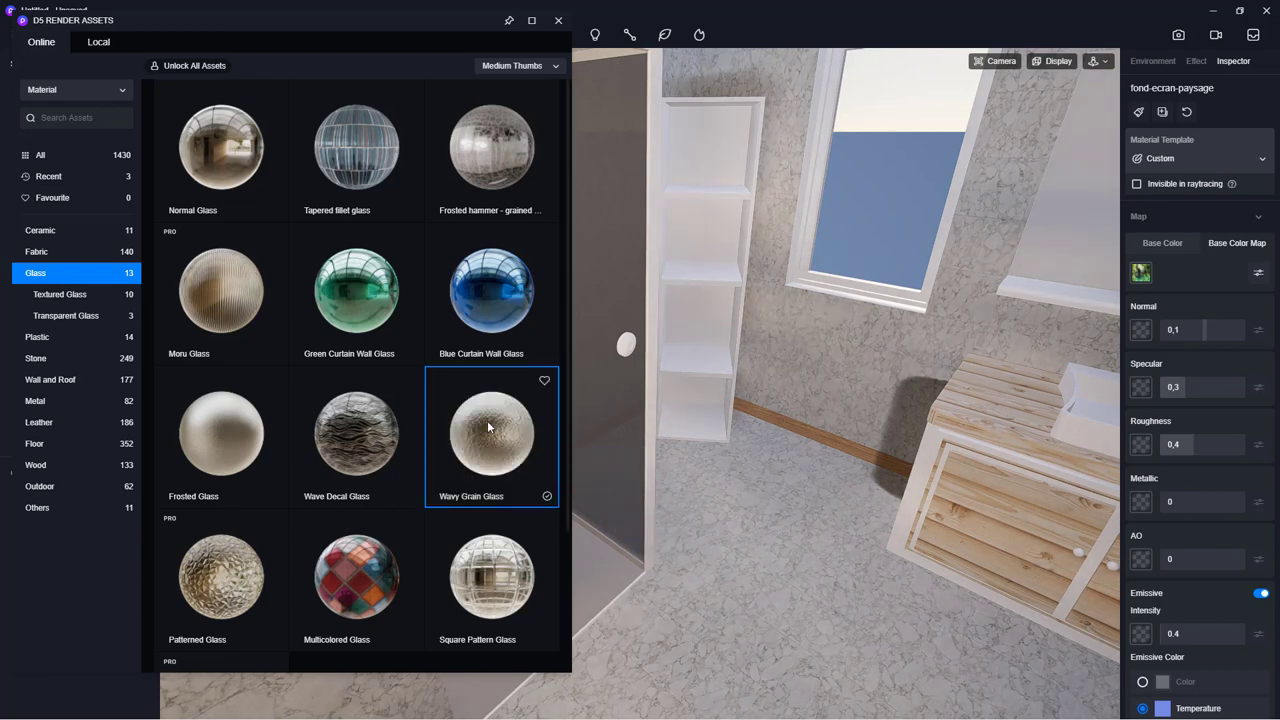
pyautogui.moveTo(495, 202)
pyautogui.mouseDown()
pyautogui.moveTo(527, 392)
pyautogui.moveTo(992, 402)
pyautogui.moveTo(860, 391)
pyautogui.moveTo(677, 342)
pyautogui.moveTo(636, 288)
pyautogui.moveTo(656, 334)
pyautogui.moveTo(702, 380)
pyautogui.moveTo(893, 376)
pyautogui.moveTo(822, 362)
pyautogui.moveTo(817, 372)
pyautogui.moveTo(1094, 386)
pyautogui.moveTo(1150, 405)
pyautogui.moveTo(1158, 423)
pyautogui.mouseUp()
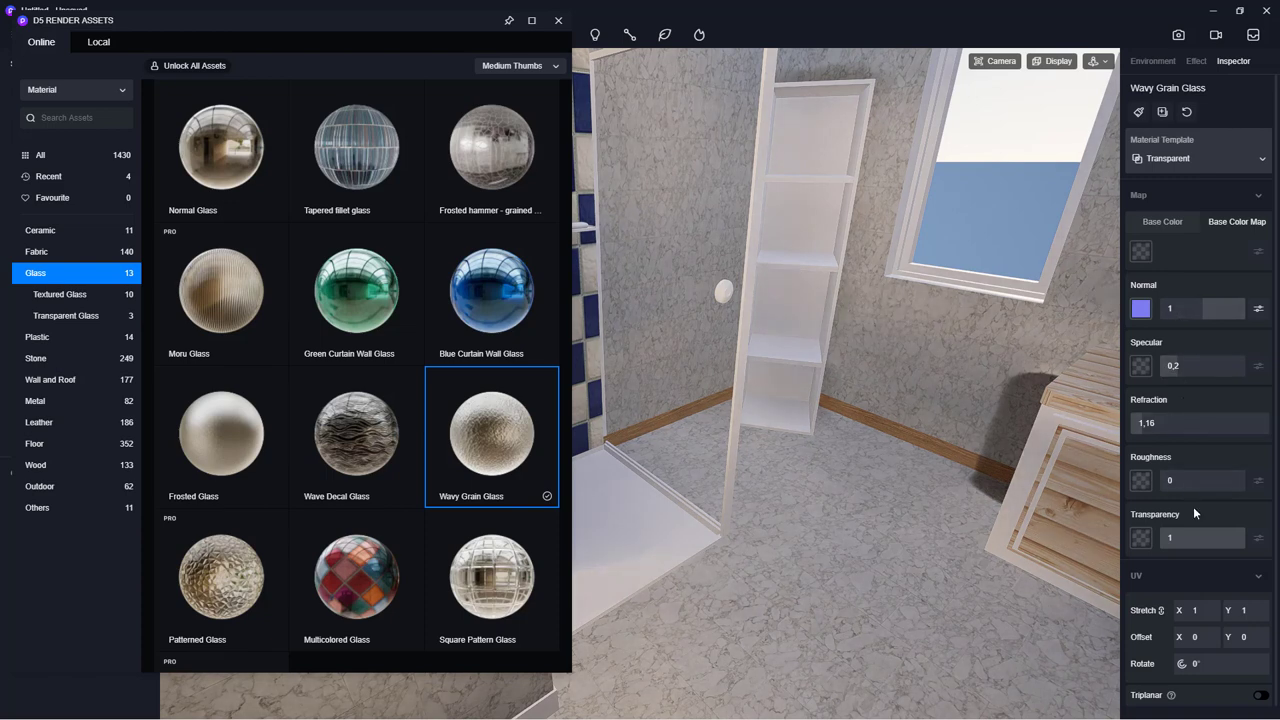
# - Set the shower glass transparency to 0,91
pyautogui.moveTo(1196, 538); pyautogui.dragTo(1237, 537)
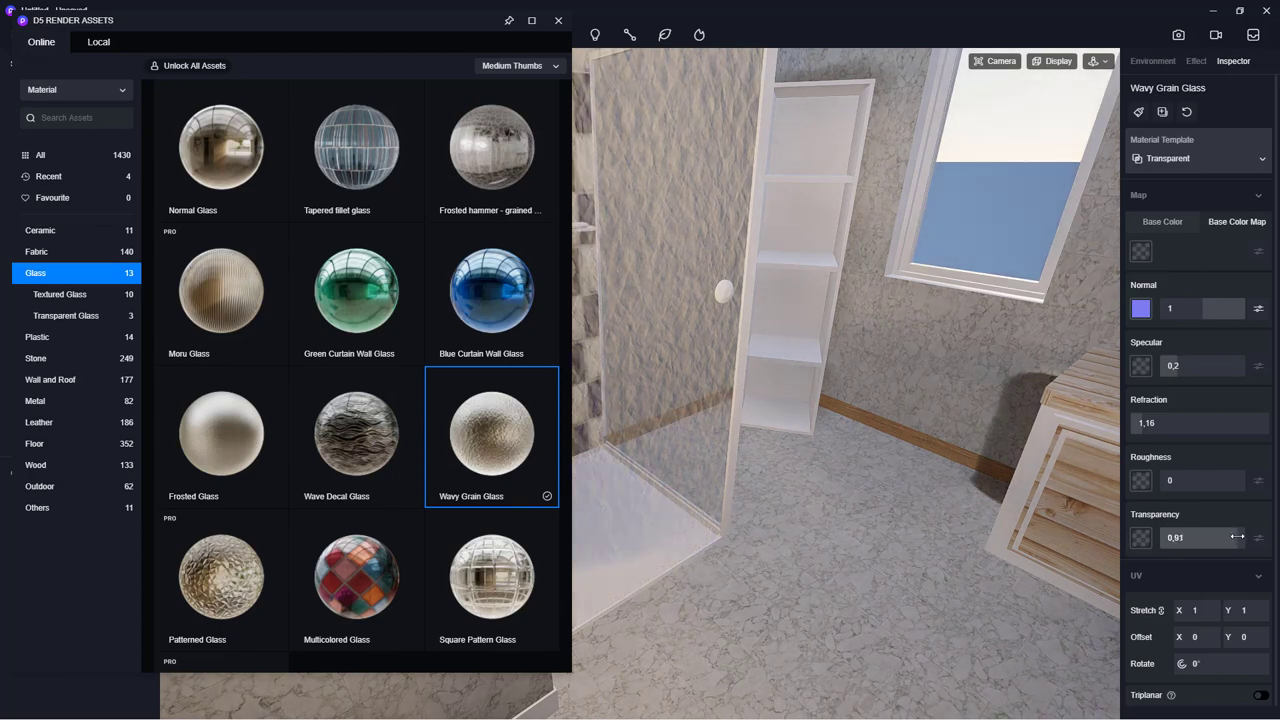
pyautogui.moveTo(705, 462)
pyautogui.mouseDown(button='right')
pyautogui.moveTo(865, 412)
pyautogui.moveTo(712, 460)
pyautogui.mouseUp(button='right')
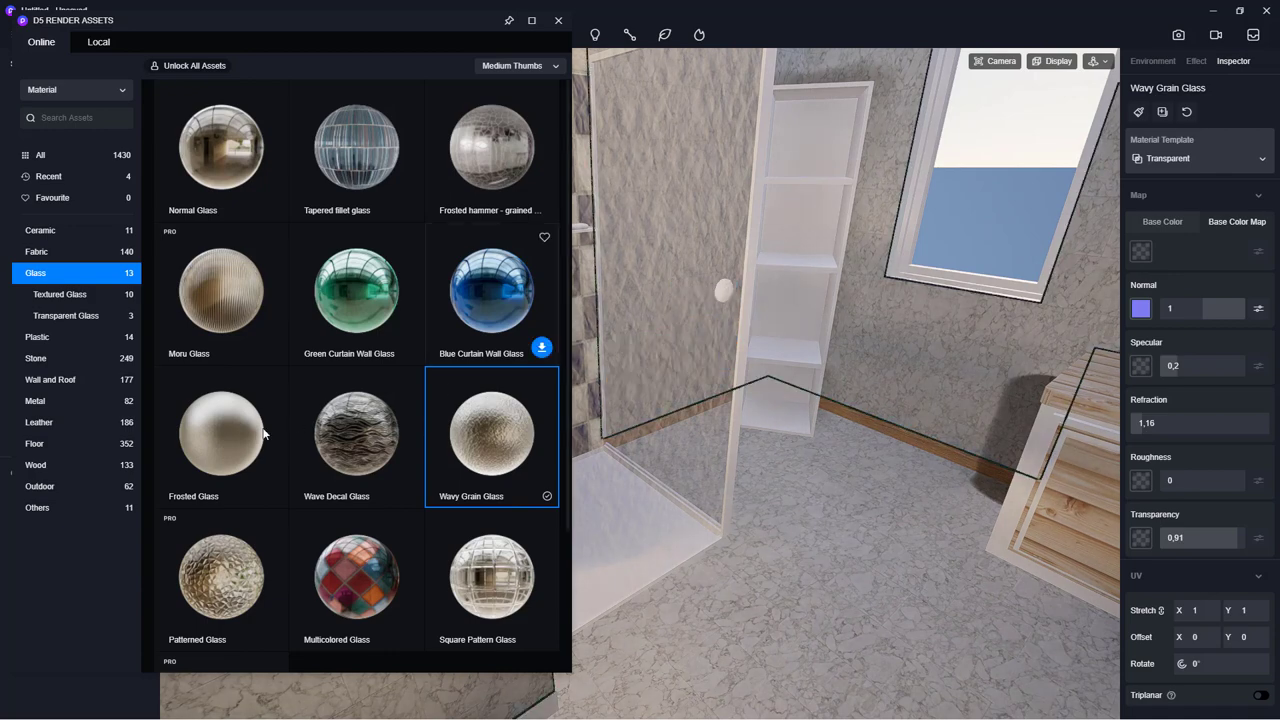
pyautogui.scroll(-2, 432, 459)
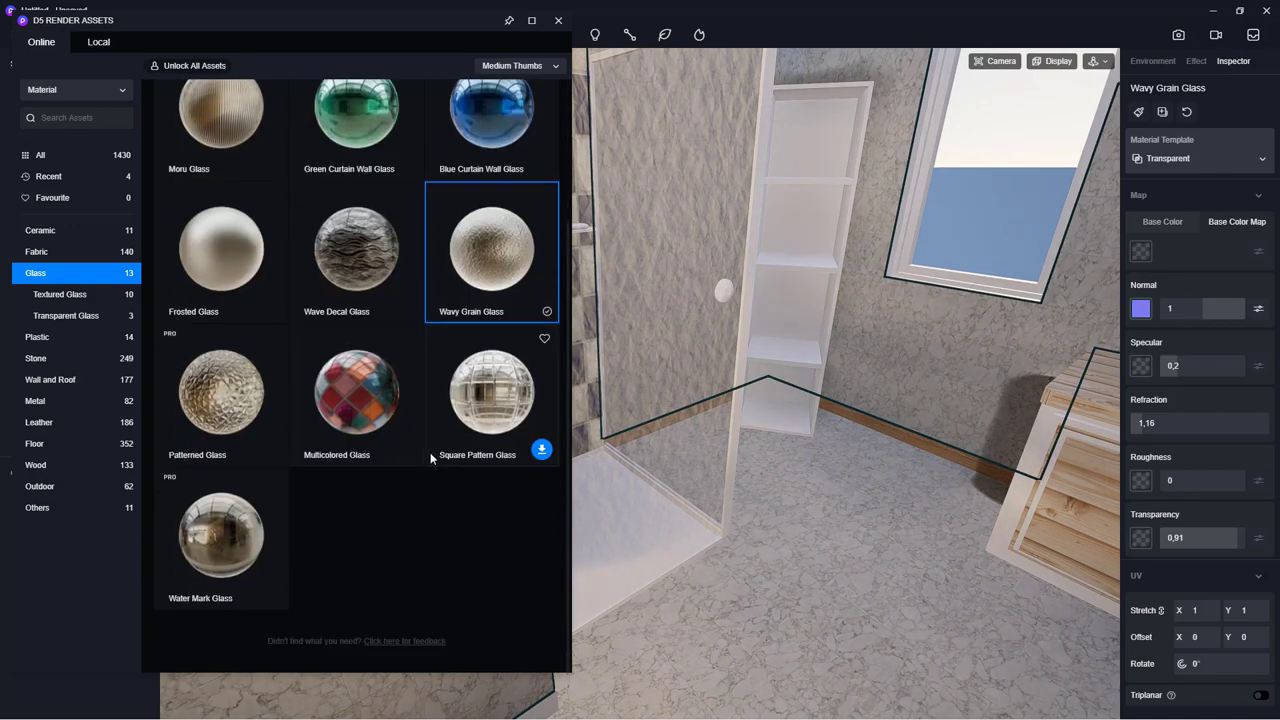
pyautogui.scroll(2, 430, 455)
pyautogui.scroll(2, 420, 368)
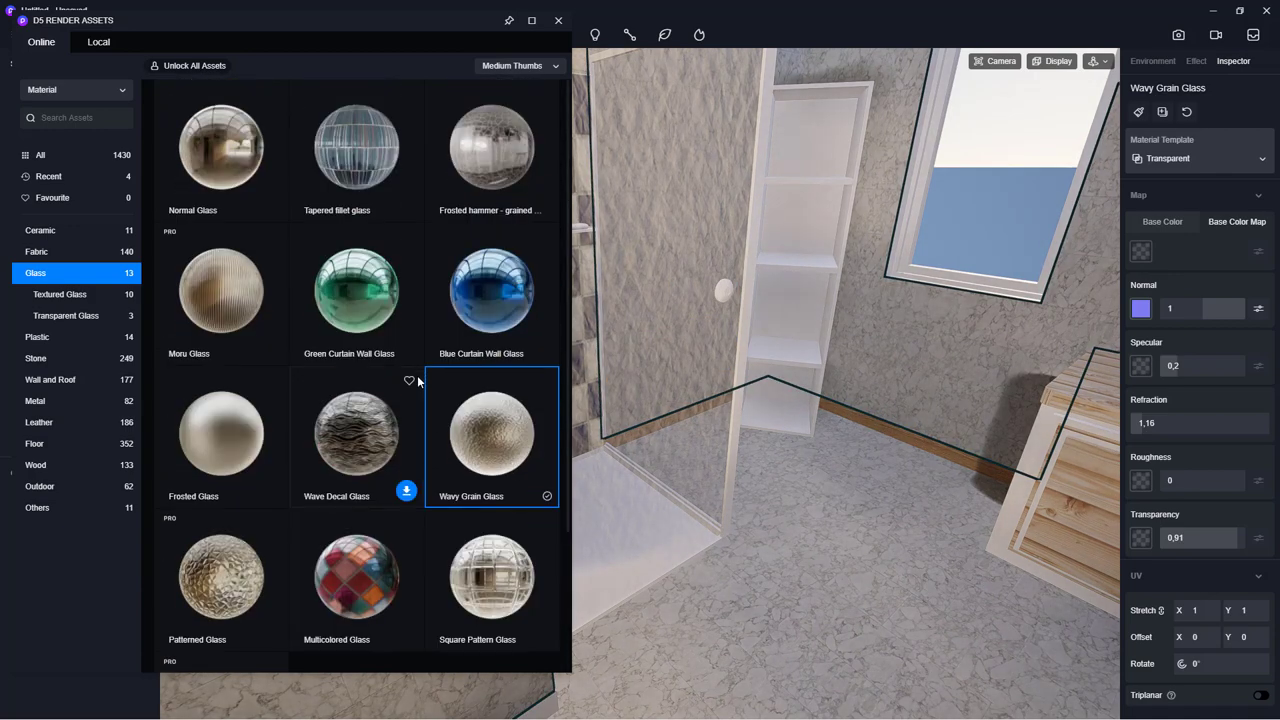
# - Try Green Curtain Wall Glass on the shower, revert to Wavy Grain Glass, and close the library
pyautogui.click(378, 295)
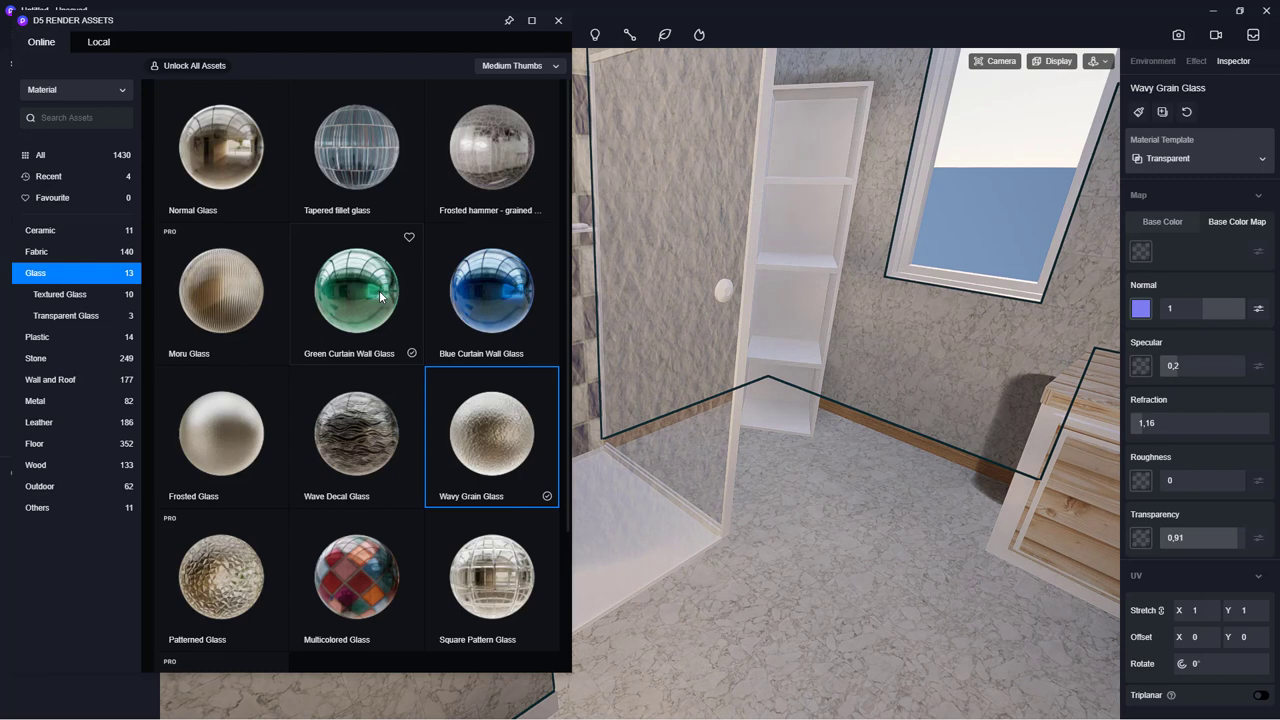
pyautogui.moveTo(347, 291)
pyautogui.mouseDown()
pyautogui.moveTo(681, 426)
pyautogui.moveTo(628, 366)
pyautogui.moveTo(644, 248)
pyautogui.moveTo(632, 384)
pyautogui.moveTo(611, 480)
pyautogui.moveTo(595, 486)
pyautogui.moveTo(602, 478)
pyautogui.mouseUp()
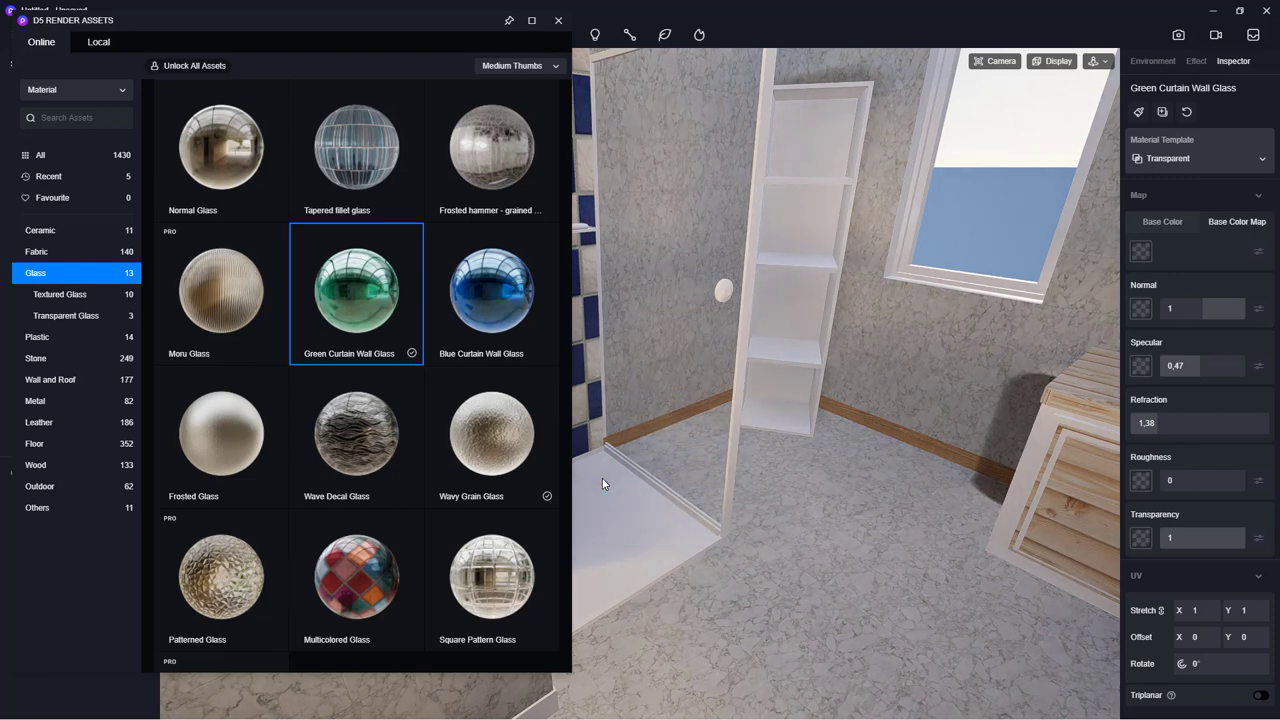
pyautogui.moveTo(494, 399)
pyautogui.mouseDown()
pyautogui.moveTo(330, 455)
pyautogui.moveTo(660, 455)
pyautogui.moveTo(586, 455)
pyautogui.moveTo(766, 423)
pyautogui.moveTo(774, 480)
pyautogui.moveTo(724, 486)
pyautogui.moveTo(547, 439)
pyautogui.moveTo(797, 419)
pyautogui.mouseUp()
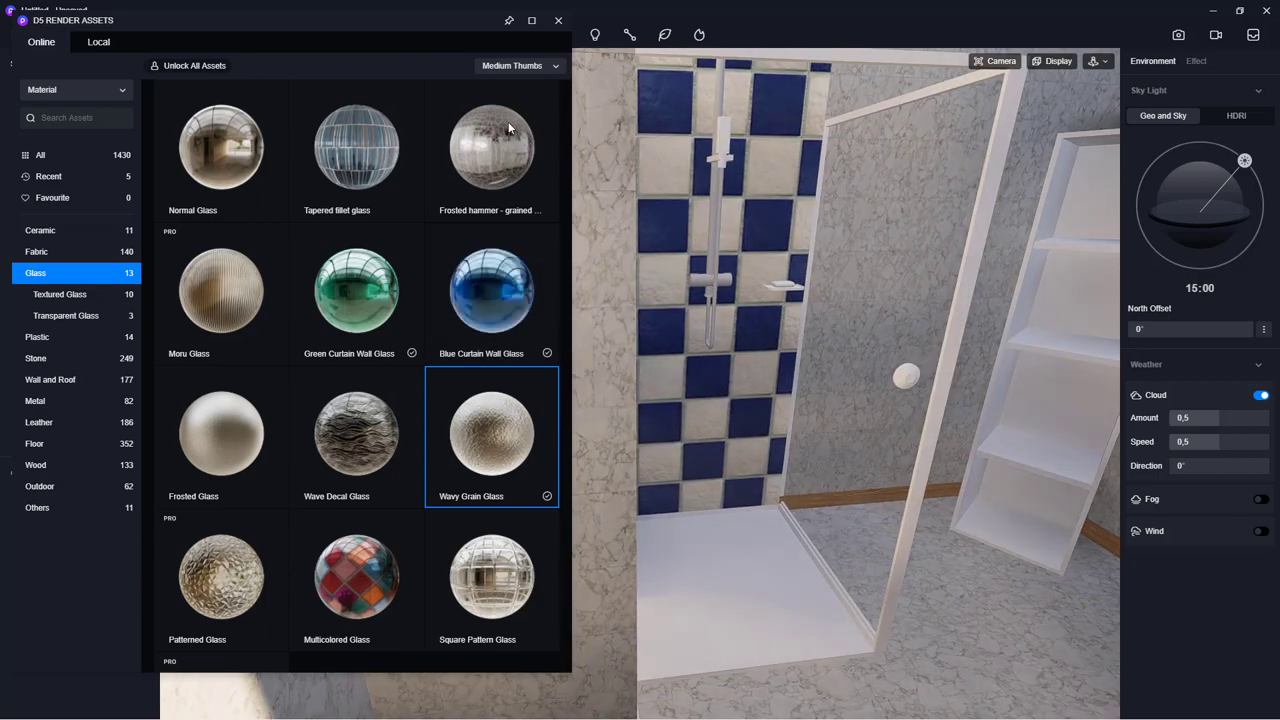
pyautogui.click(558, 20)
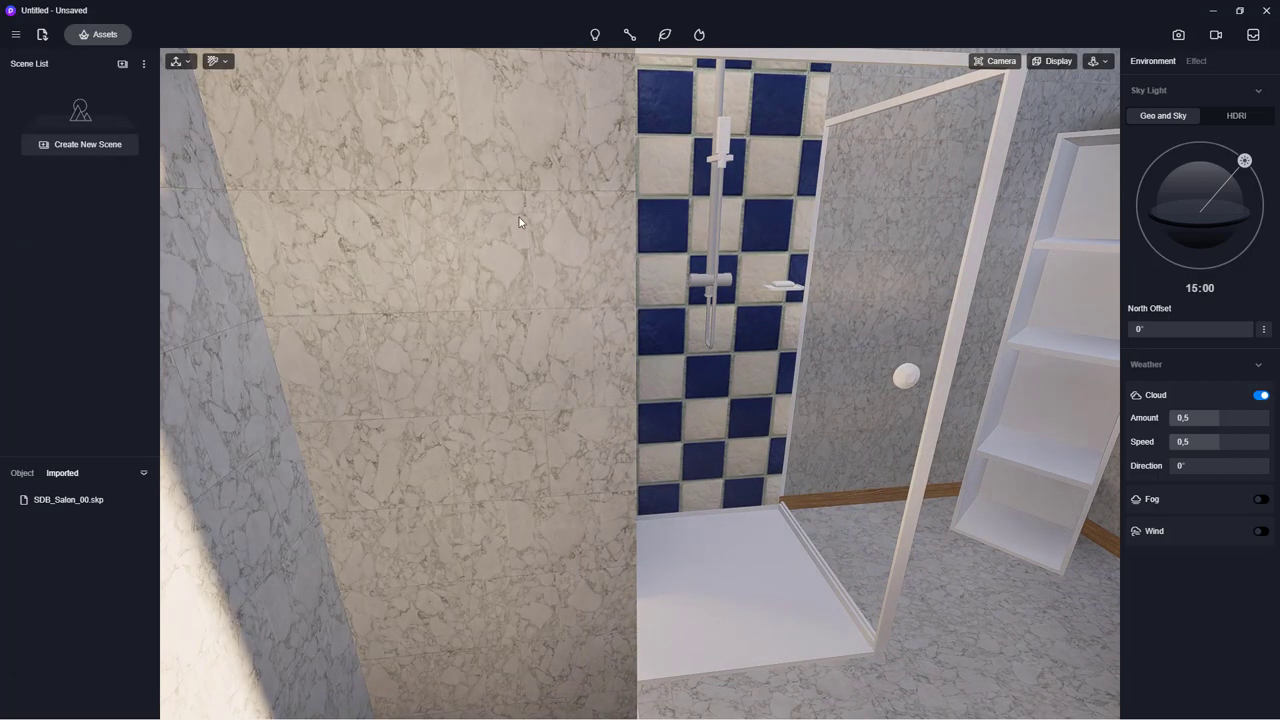
pyautogui.moveTo(517, 220)
pyautogui.mouseDown(button='right')
pyautogui.moveTo(743, 371)
pyautogui.moveTo(825, 377)
pyautogui.mouseUp(button='right')
pyautogui.scroll(-5, 825, 377)
# - Orbit and zoom around the apartment to bring the camera to eye level facing the doorway
pyautogui.scroll(-5, 772, 376)
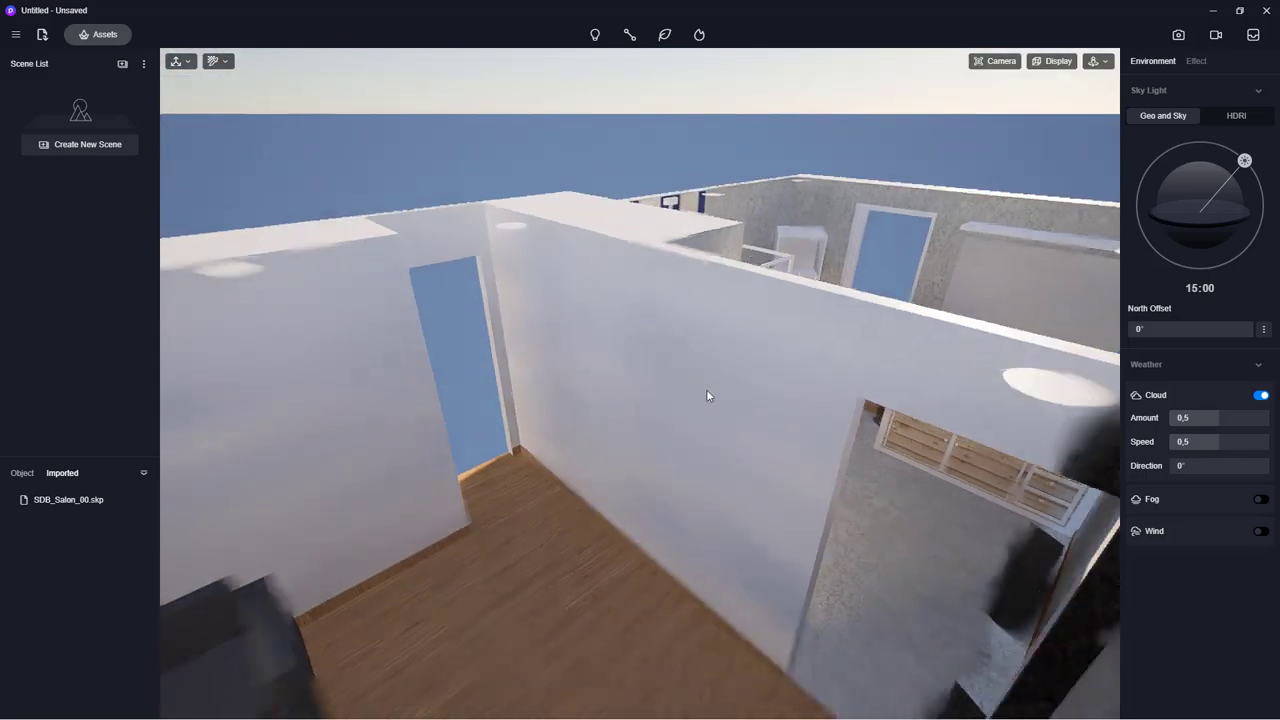
pyautogui.scroll(-5, 706, 389)
pyautogui.scroll(-3, 657, 405)
pyautogui.moveTo(612, 529); pyautogui.dragTo(413, 502, button='right')
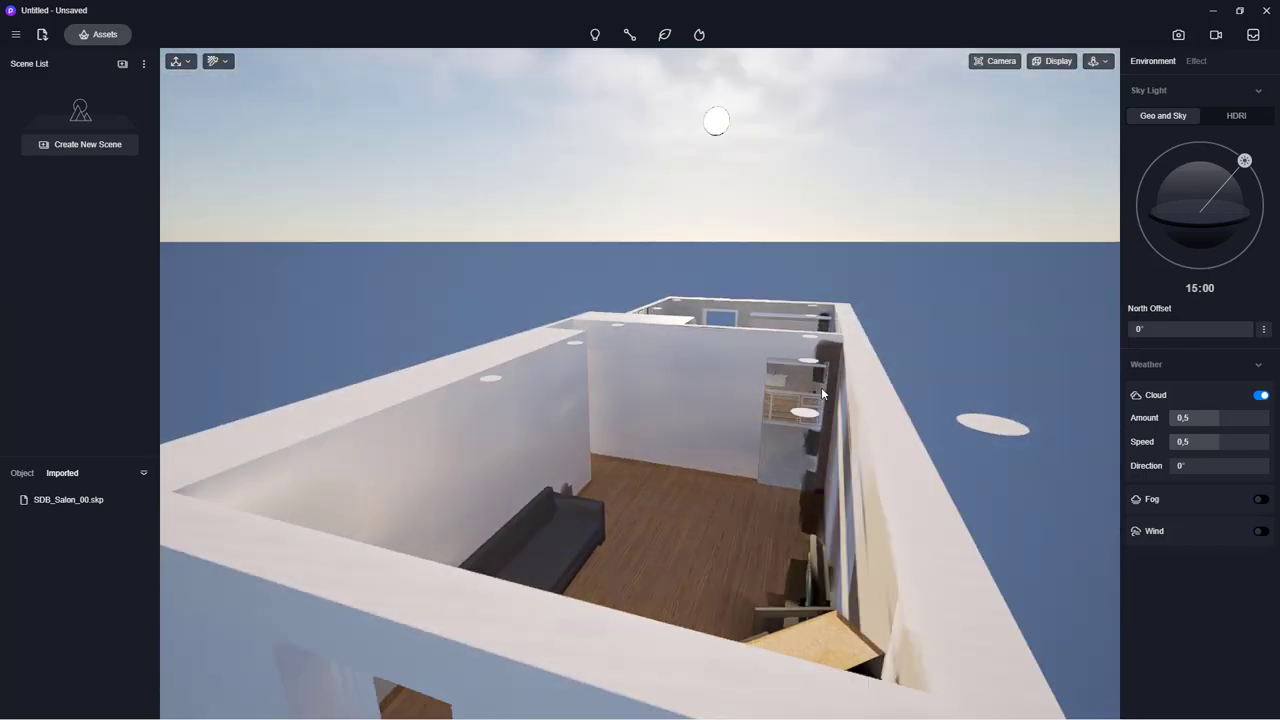
pyautogui.scroll(5, 413, 502)
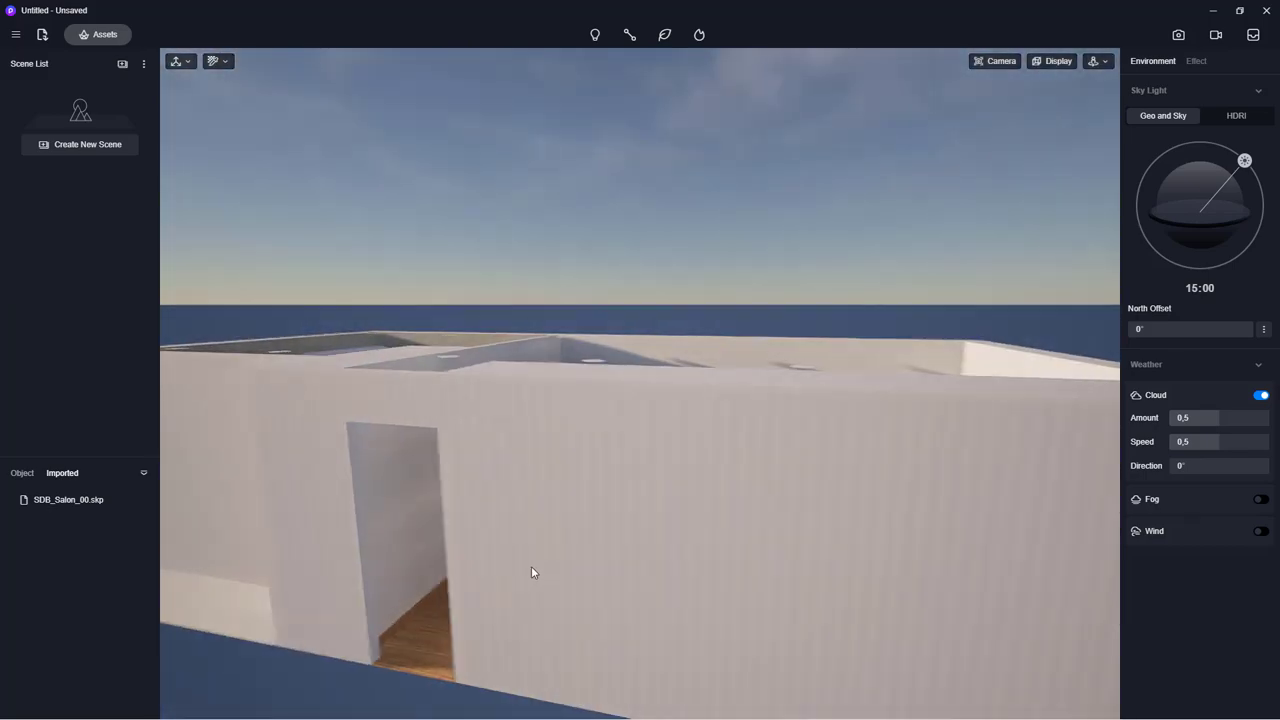
pyautogui.moveTo(746, 446); pyautogui.dragTo(665, 440, button='right')
pyautogui.scroll(3, 563, 584)
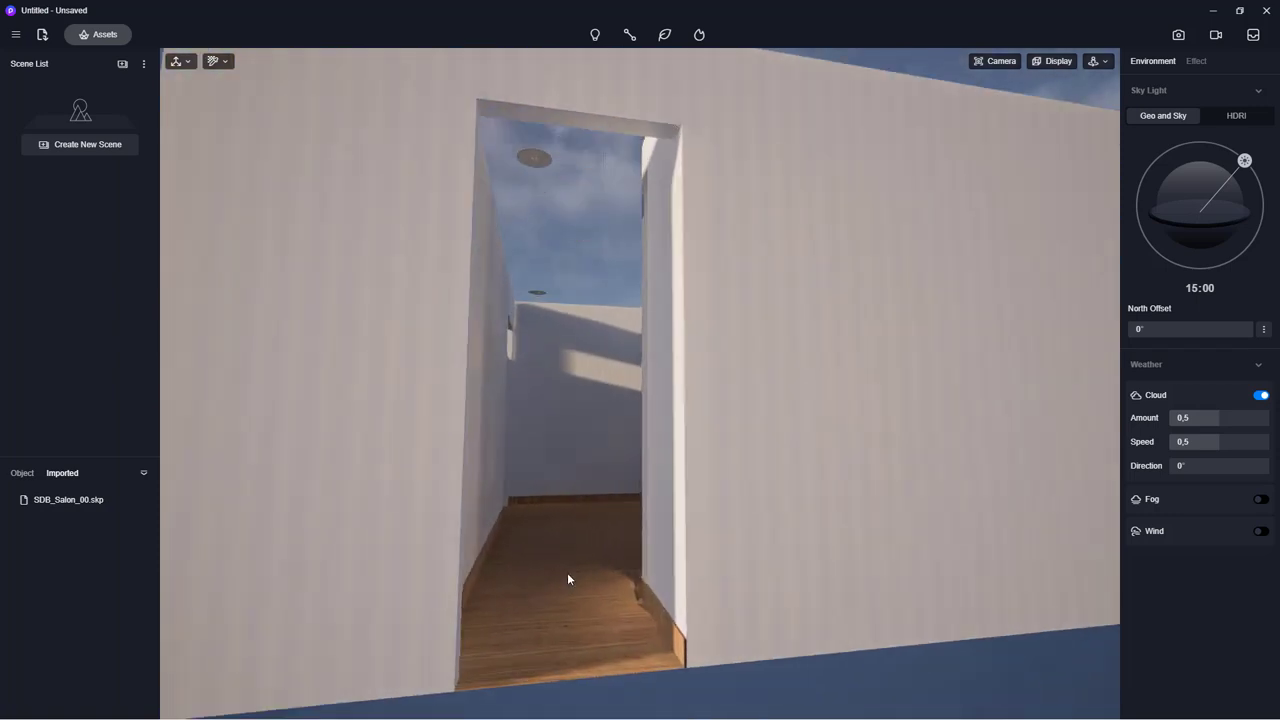
pyautogui.scroll(2, 572, 540)
pyautogui.scroll(-3, 576, 510)
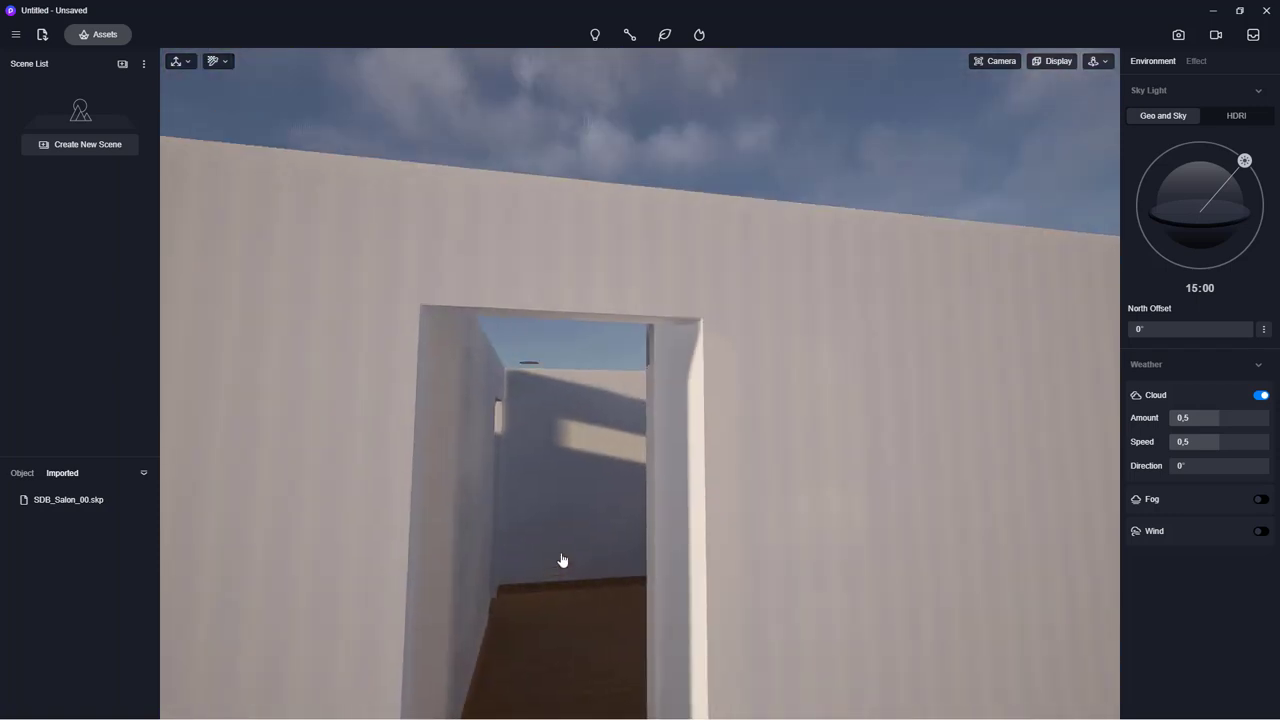
pyautogui.scroll(2, 568, 545)
# - Switch to Fly navigation and fly into the living room, facing the TV cabinet and bookshelf
pyautogui.click(1101, 62)
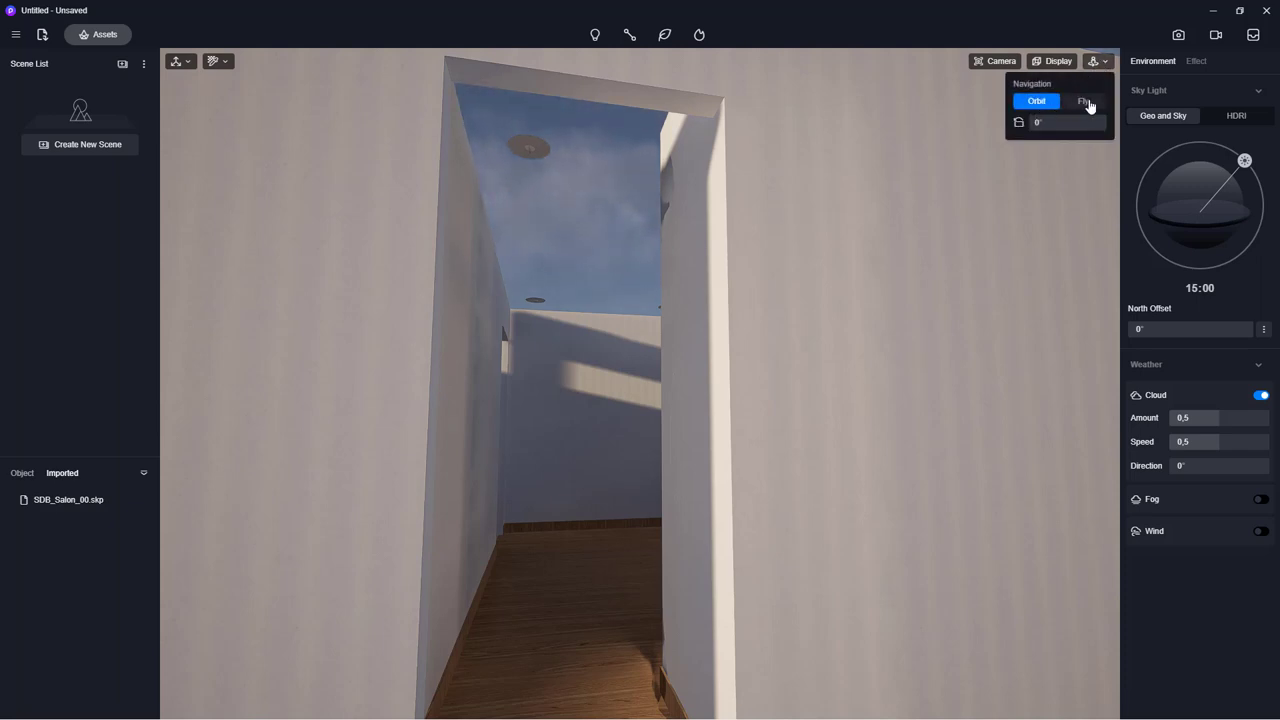
pyautogui.click(1087, 102)
pyautogui.scroll(2, 688, 529)
pyautogui.scroll(2, 622, 570)
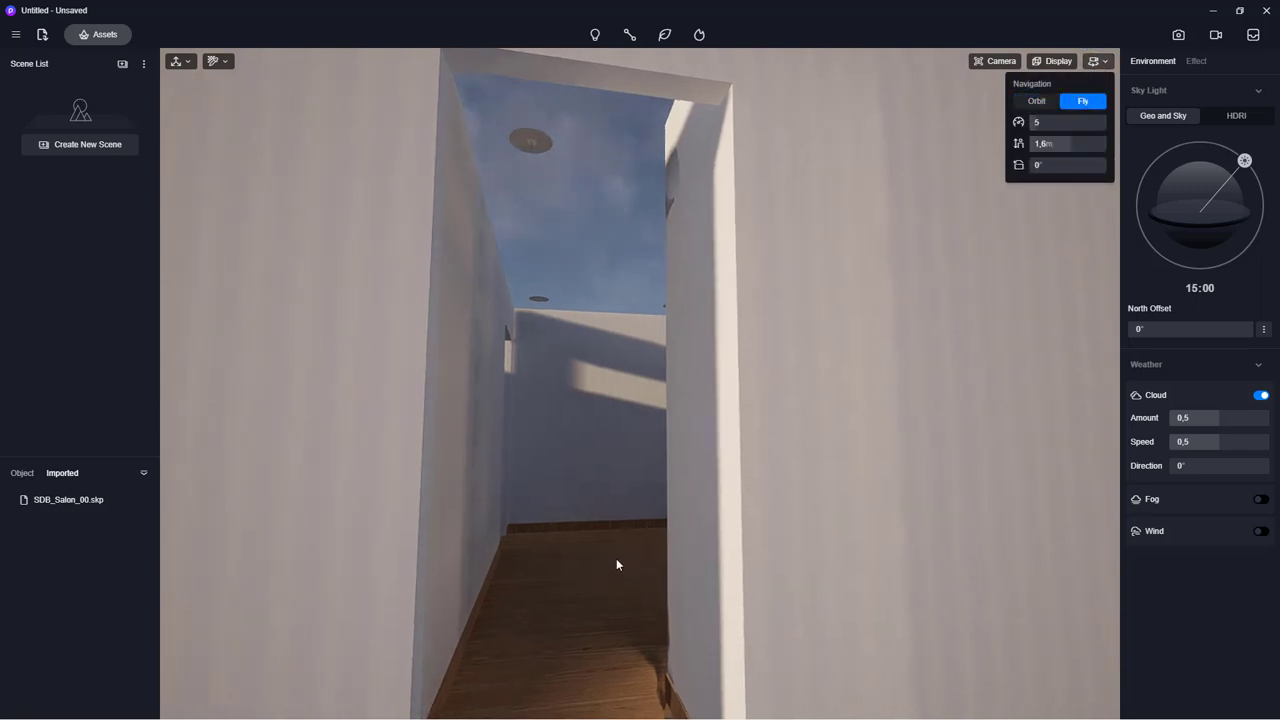
pyautogui.scroll(2, 616, 558)
pyautogui.scroll(2, 609, 538)
pyautogui.scroll(2, 590, 500)
pyautogui.scroll(2, 575, 445)
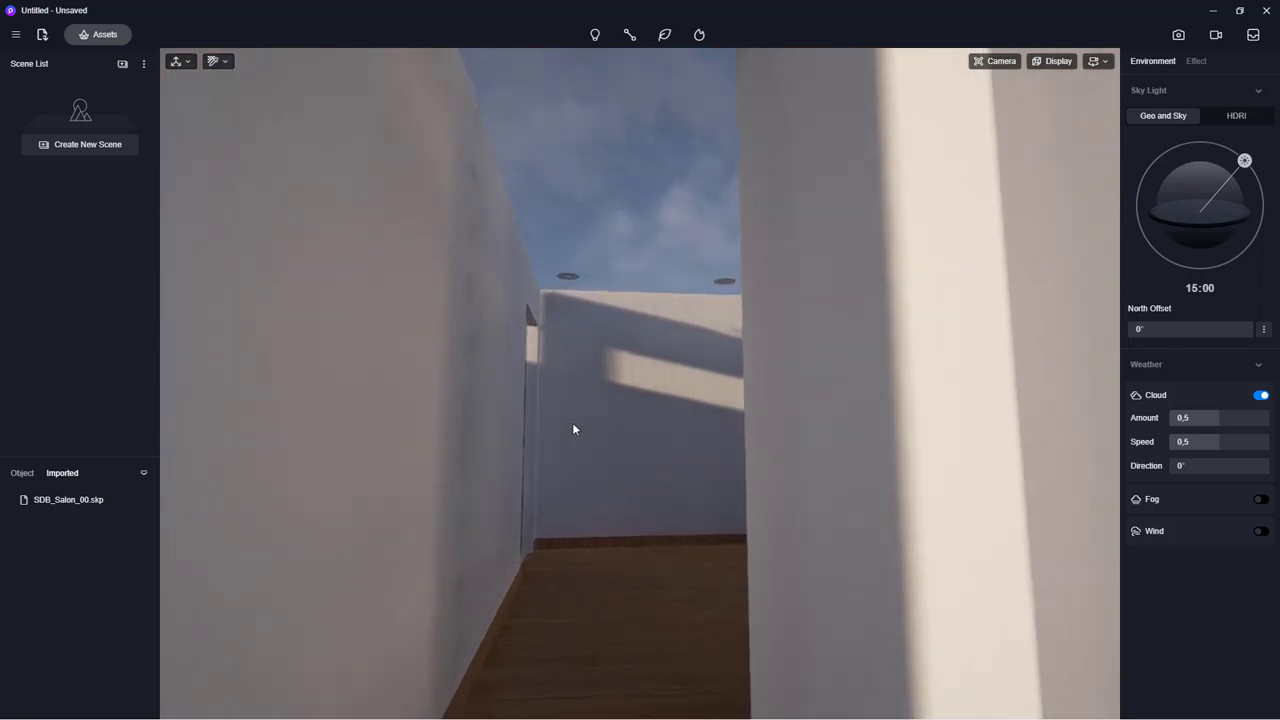
pyautogui.scroll(2, 560, 380)
pyautogui.scroll(2, 544, 315)
pyautogui.scroll(2, 538, 280)
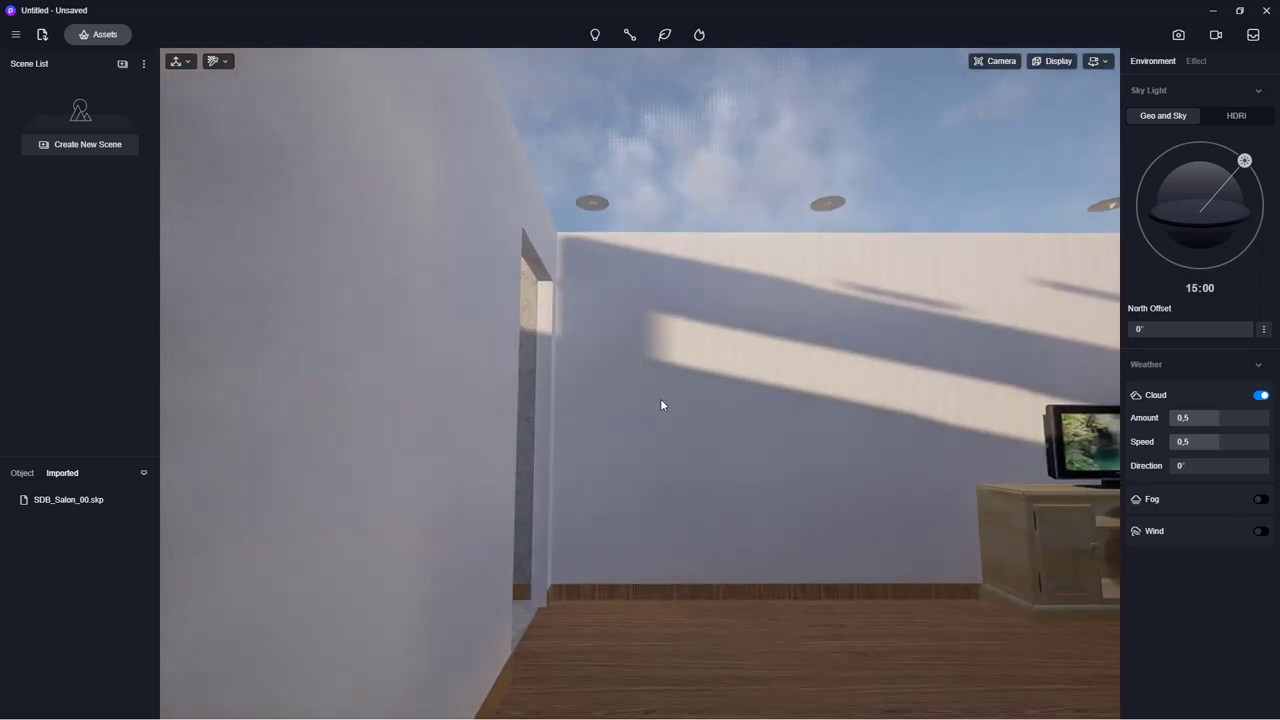
pyautogui.moveTo(692, 494); pyautogui.dragTo(944, 466, button='right')
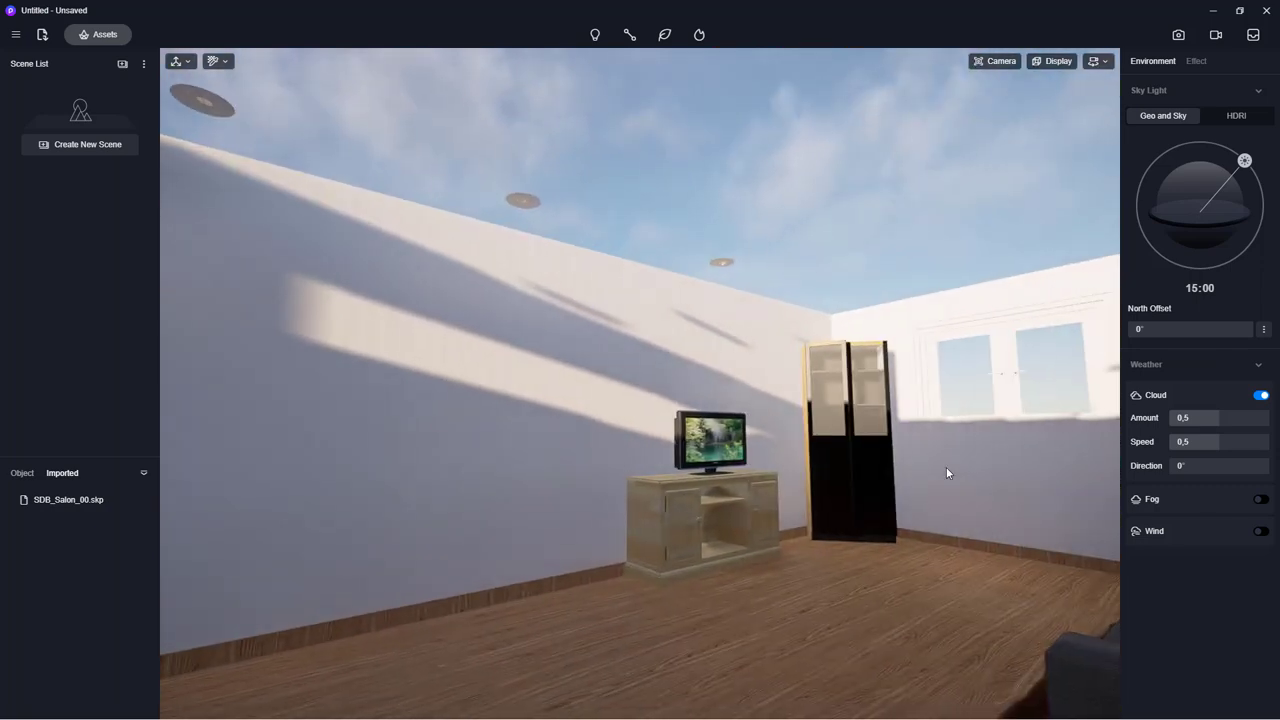
# - Save the living-room view as Scene 1, then switch back to orbit navigation
pyautogui.click(82, 146)
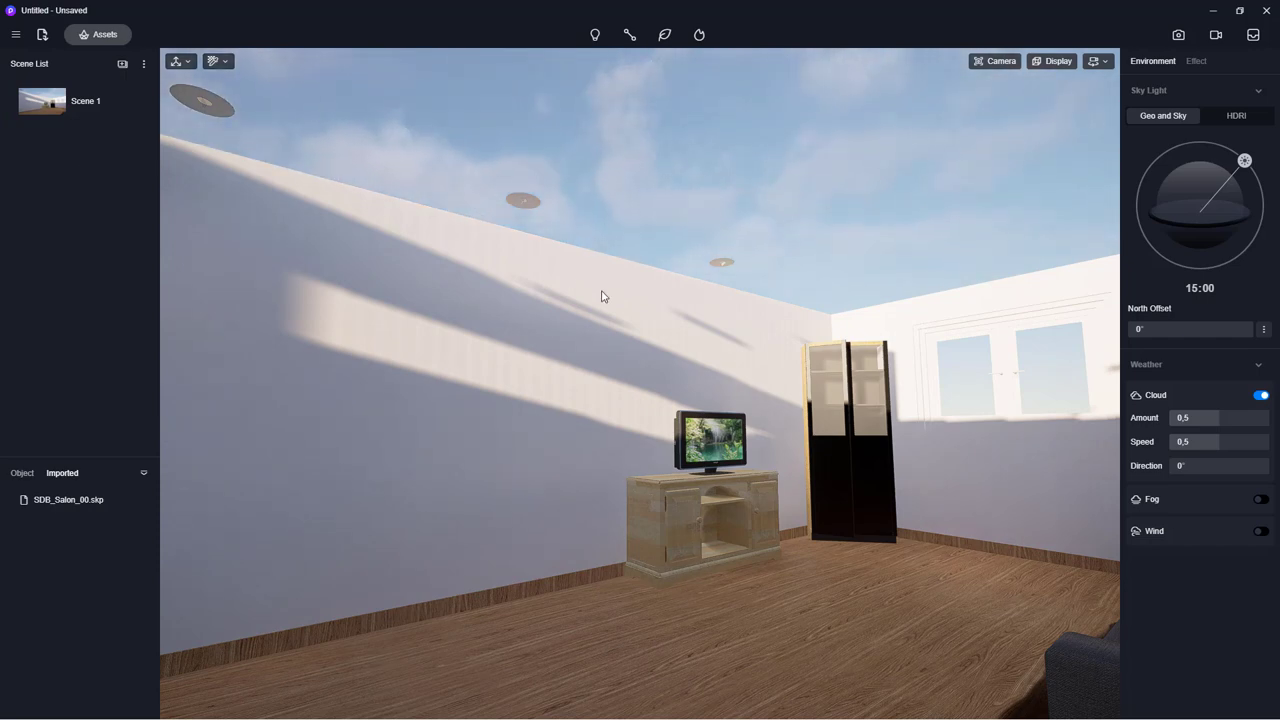
pyautogui.moveTo(713, 290)
pyautogui.mouseDown(button='middle')
pyautogui.moveTo(354, 534)
pyautogui.moveTo(648, 514)
pyautogui.moveTo(600, 483)
pyautogui.moveTo(769, 344)
pyautogui.mouseUp(button='middle')
pyautogui.moveTo(769, 344); pyautogui.dragTo(660, 543, button='right')
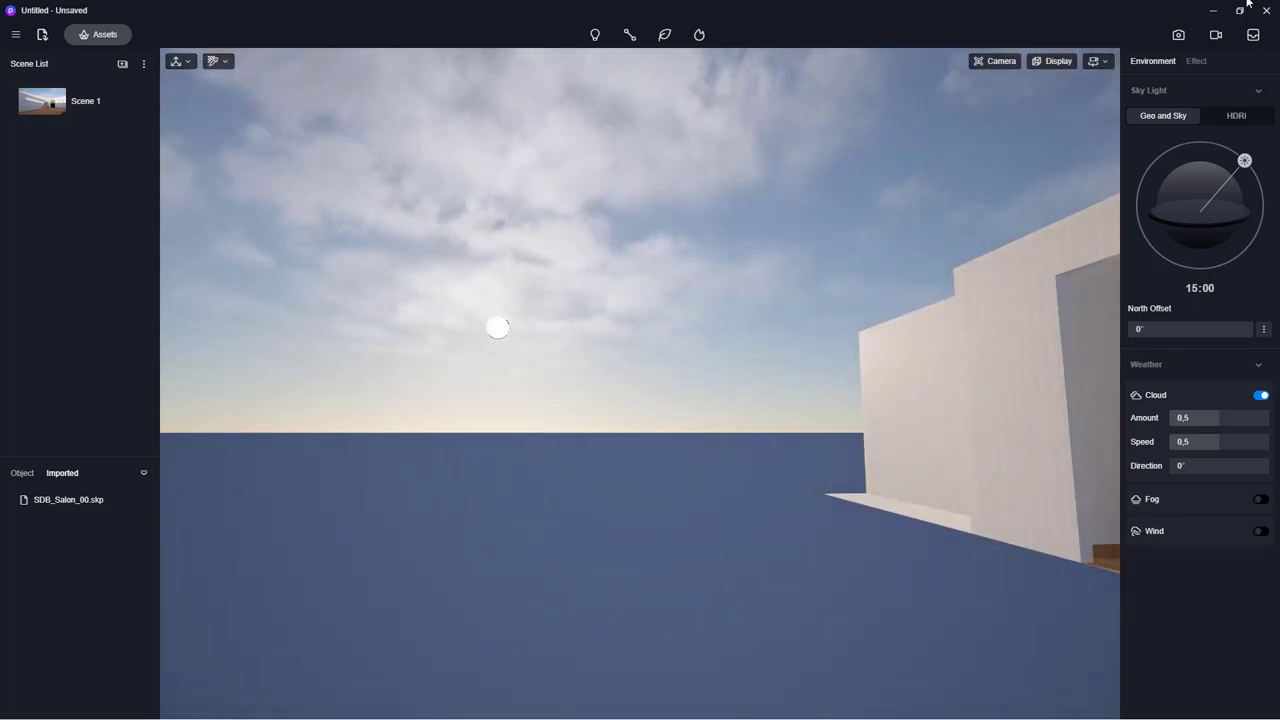
pyautogui.click(1098, 62)
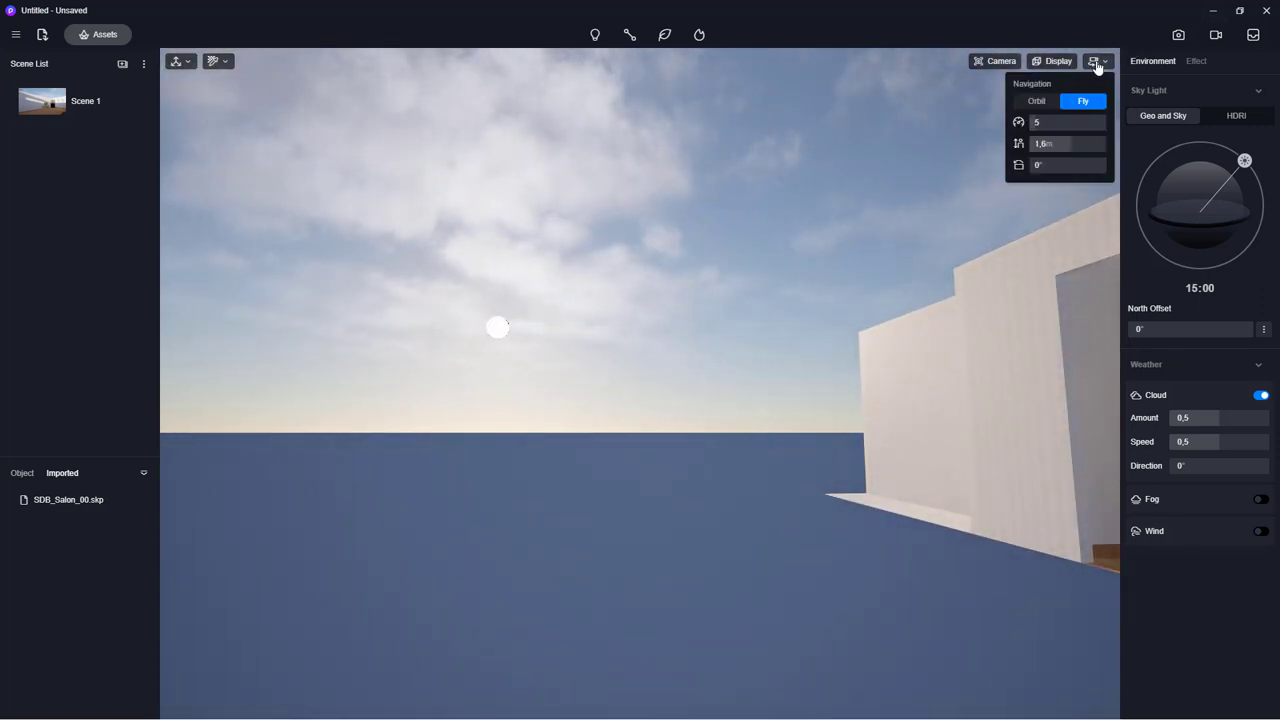
pyautogui.click(1040, 102)
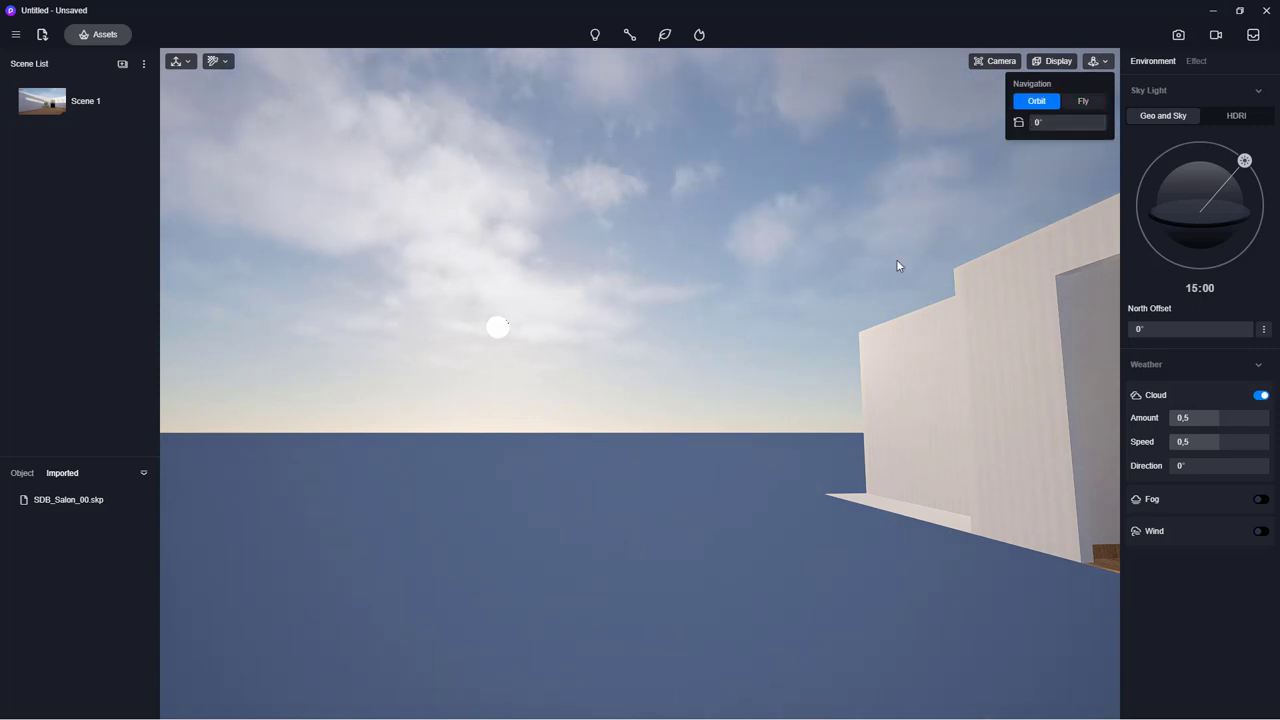
# - Orbit, zoom and pan to frame the bathroom's shower, shelving and vanity
pyautogui.moveTo(789, 405); pyautogui.dragTo(633, 569, button='middle')
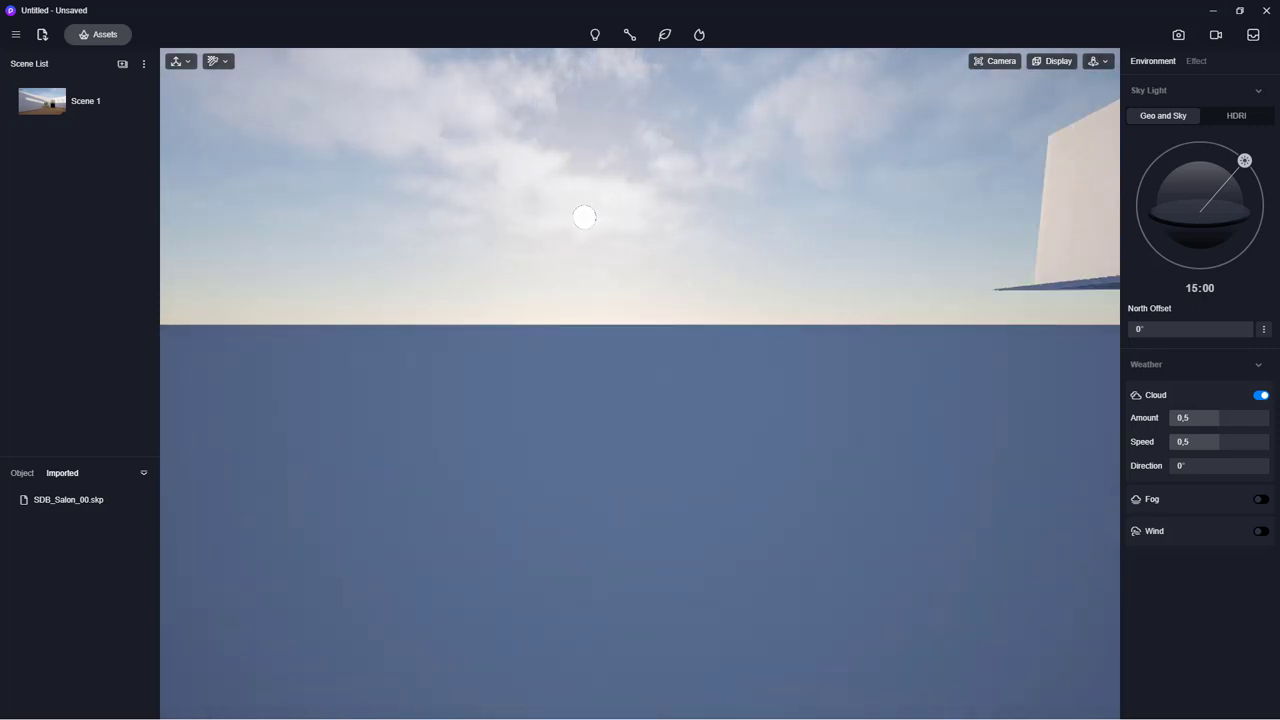
pyautogui.scroll(5, 633, 569)
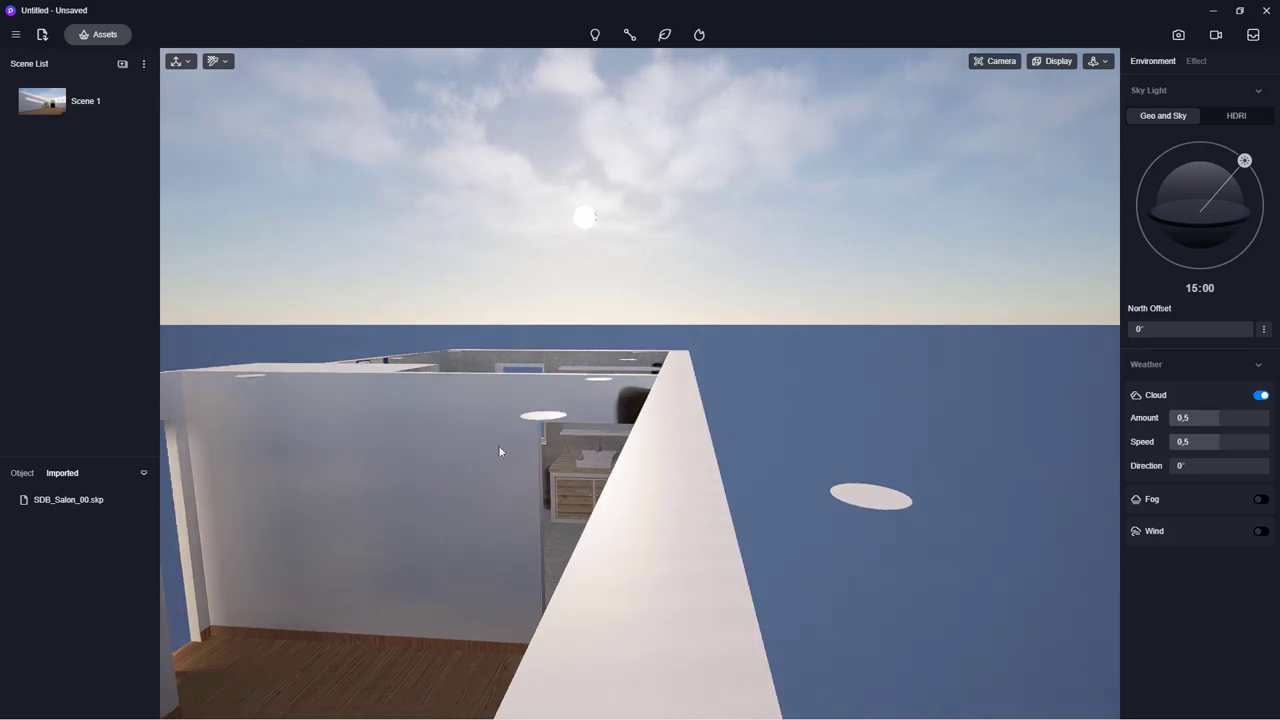
pyautogui.scroll(3, 600, 432)
pyautogui.scroll(3, 619, 470)
pyautogui.scroll(2, 619, 477)
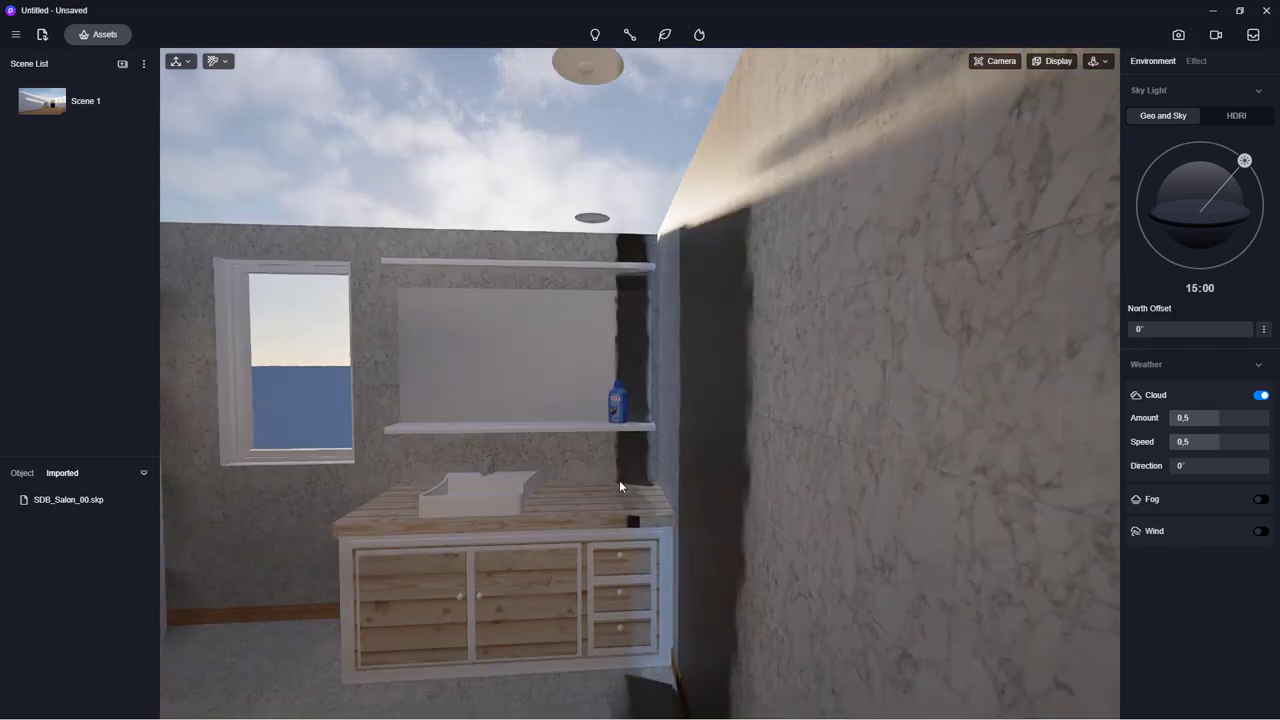
pyautogui.scroll(2, 619, 480)
pyautogui.scroll(-5, 545, 494)
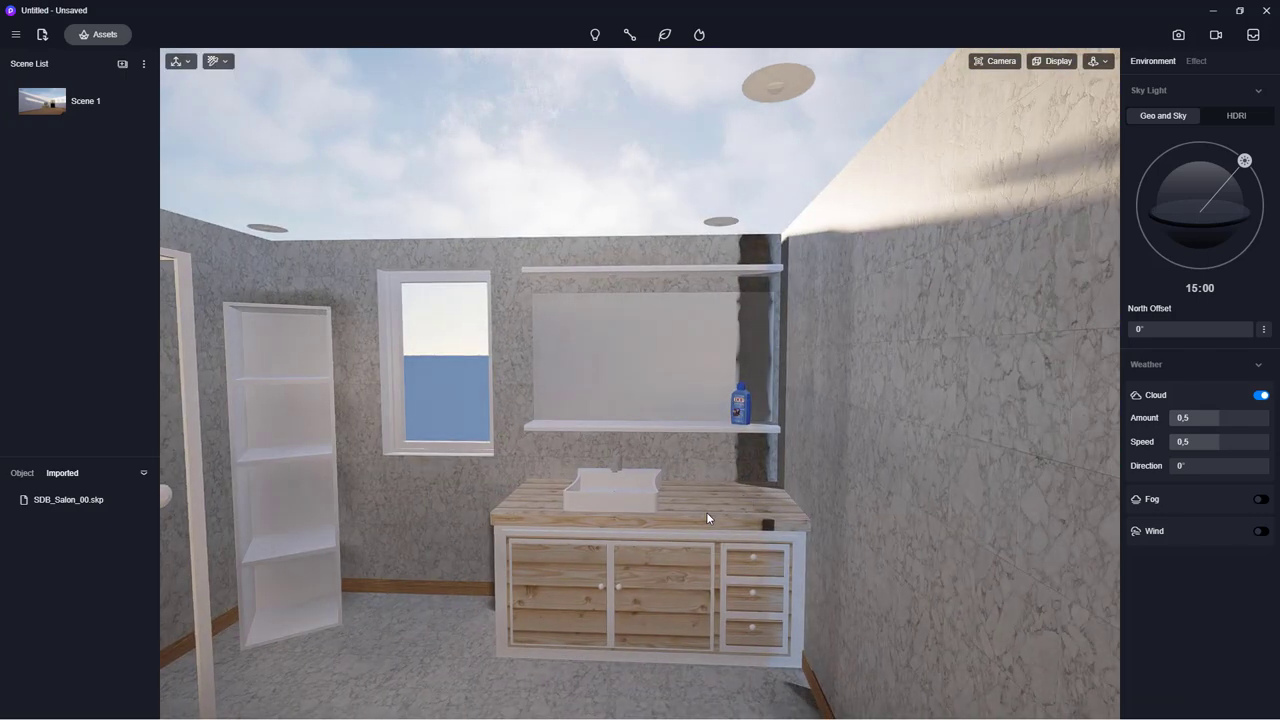
pyautogui.moveTo(705, 560); pyautogui.dragTo(705, 478, button='middle')
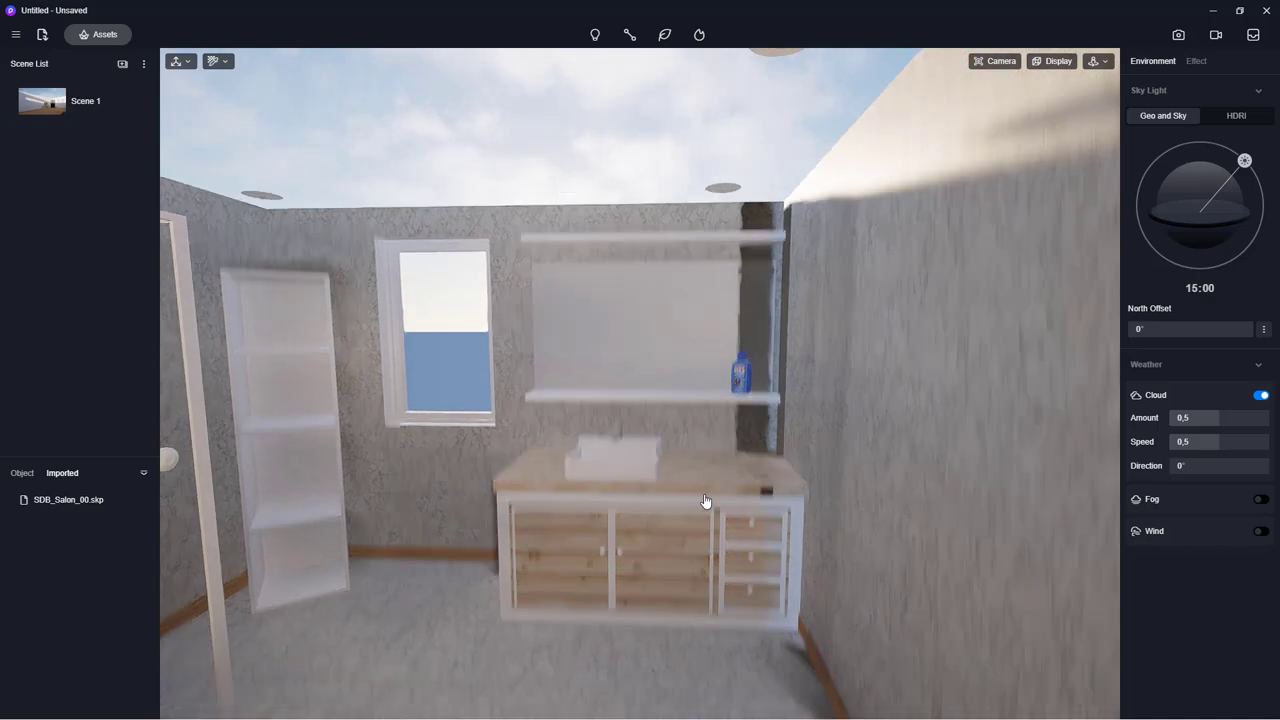
pyautogui.scroll(3, 708, 504)
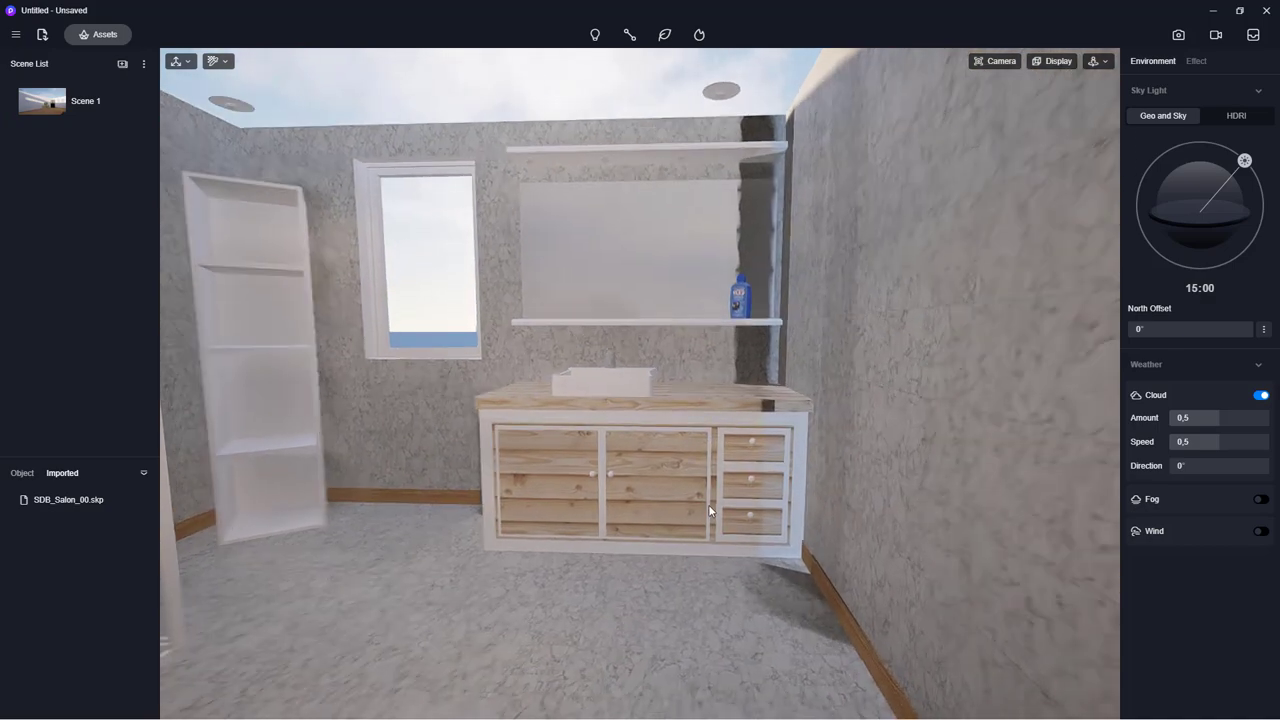
pyautogui.scroll(-2, 705, 488)
pyautogui.moveTo(684, 467); pyautogui.dragTo(598, 479, button='middle')
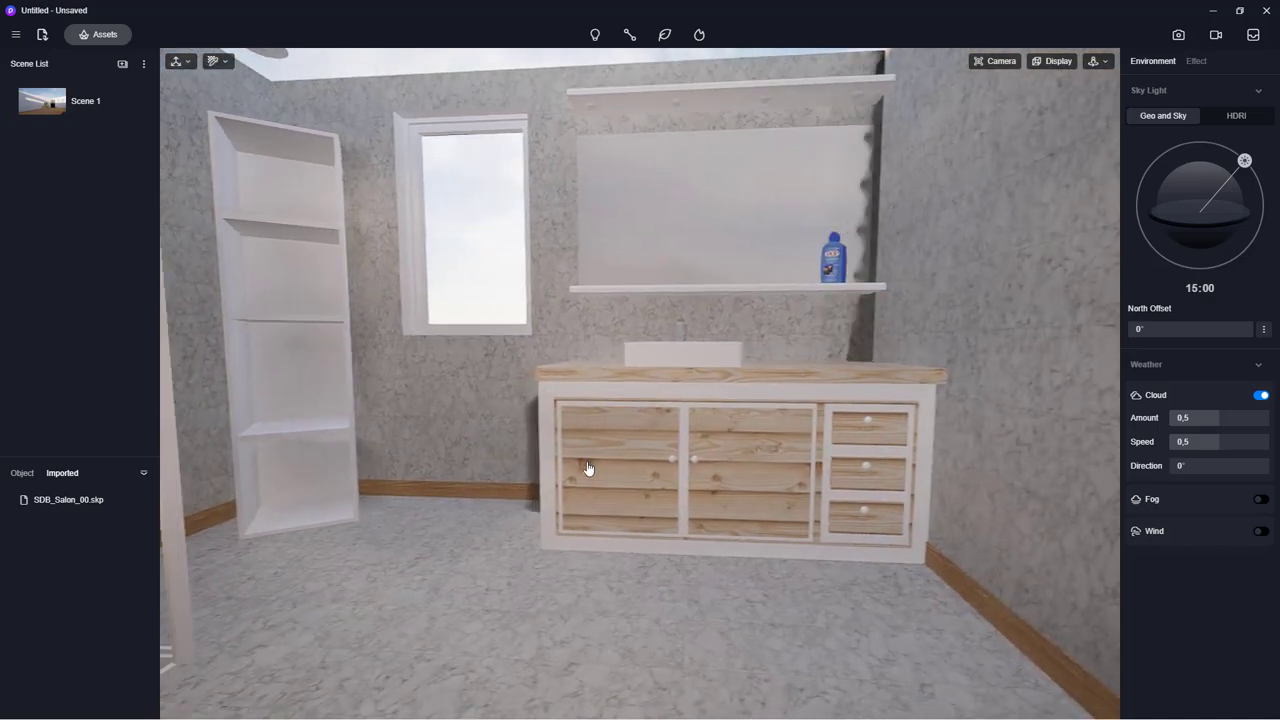
pyautogui.moveTo(523, 449)
pyautogui.mouseDown(button='middle')
pyautogui.moveTo(571, 503)
pyautogui.moveTo(590, 498)
pyautogui.moveTo(556, 499)
pyautogui.moveTo(560, 584)
pyautogui.moveTo(414, 674)
pyautogui.moveTo(480, 586)
pyautogui.moveTo(611, 501)
pyautogui.moveTo(631, 557)
pyautogui.moveTo(651, 549)
pyautogui.moveTo(647, 560)
pyautogui.mouseUp(button='middle')
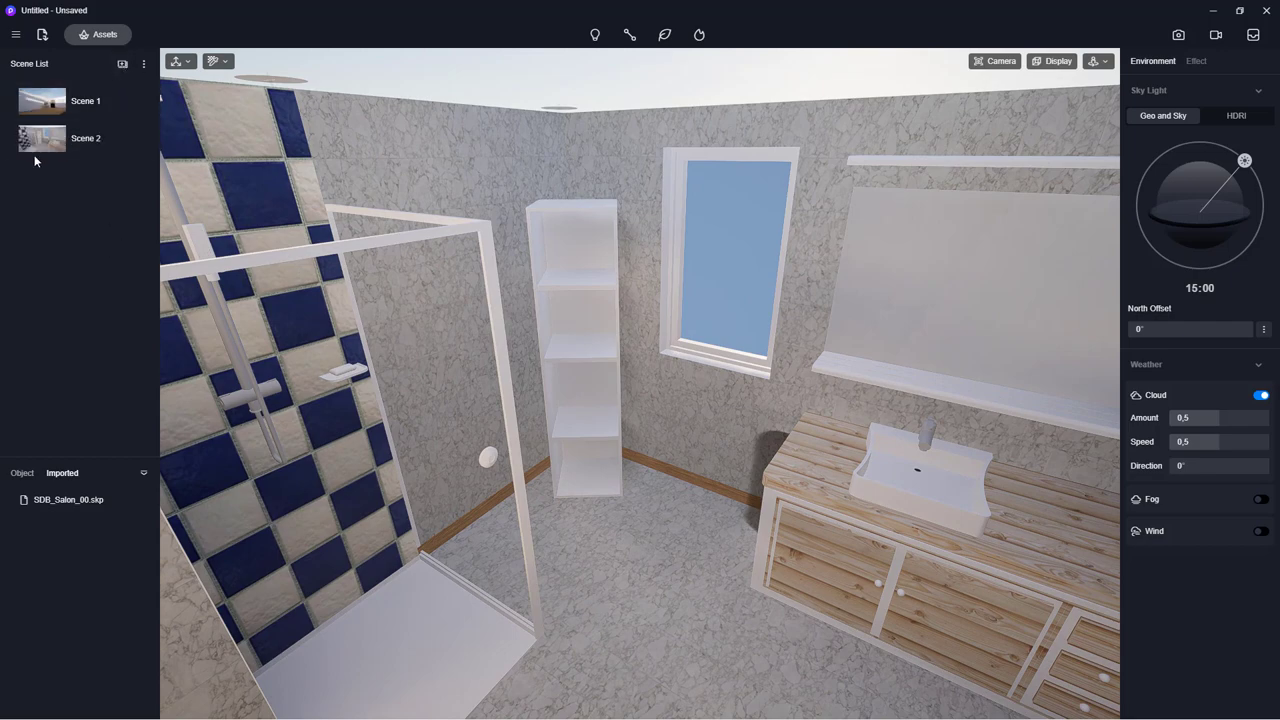
# - Toggle between Scene 1 and Scene 2, ending on the Scene 1 living-room view
pyautogui.click(42, 107)
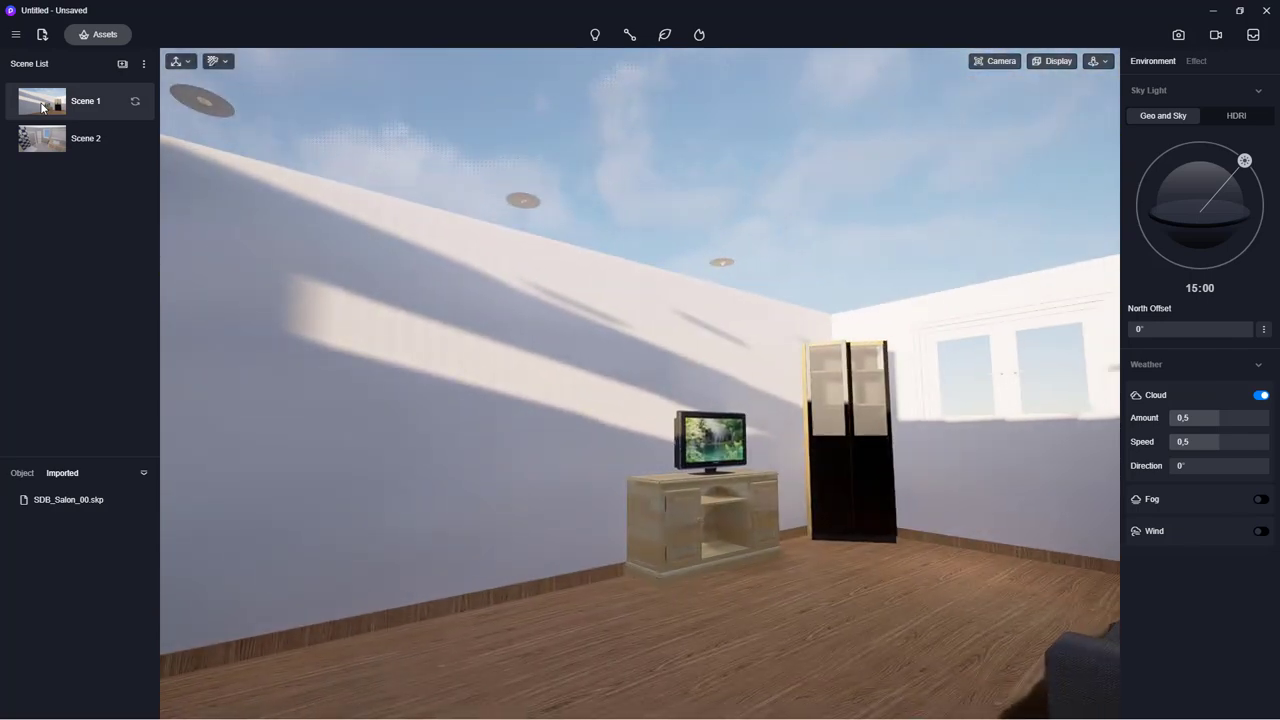
pyautogui.click(44, 138)
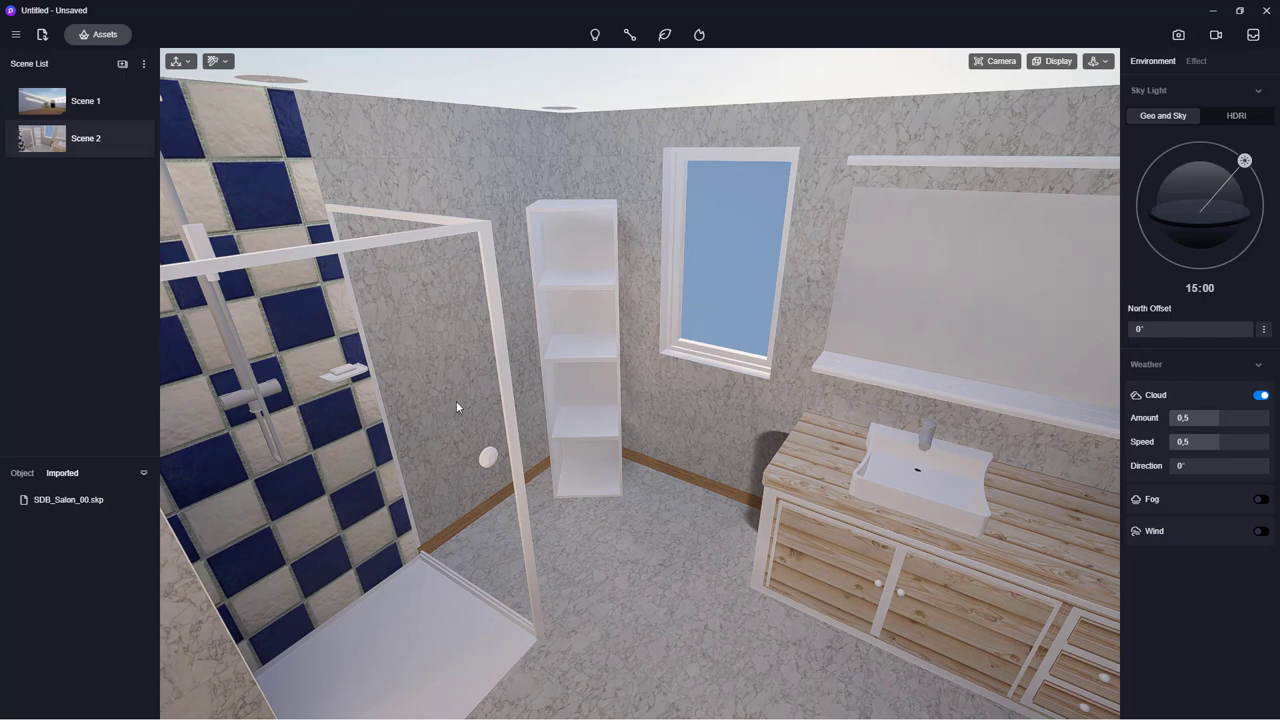
pyautogui.click(43, 112)
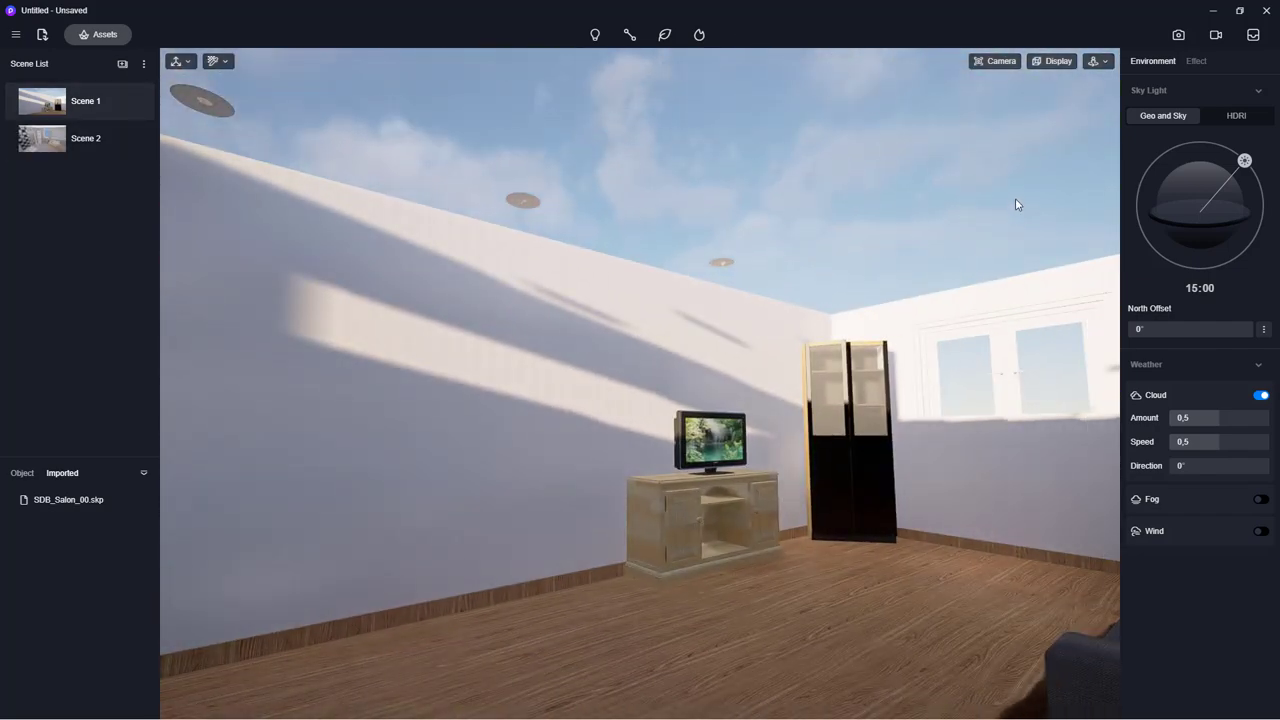
# - Set up a still image render of Scene 1 at the 2K (2048×1080) size
pyautogui.click(1179, 35)
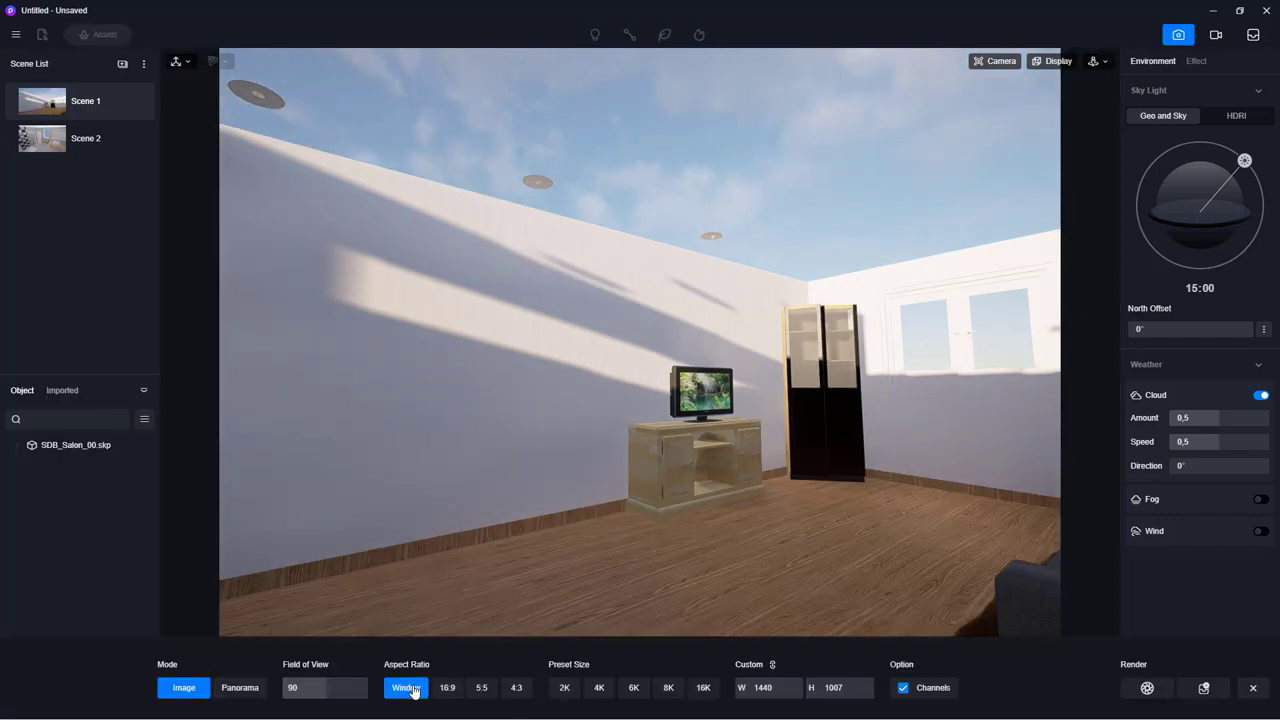
pyautogui.click(447, 688)
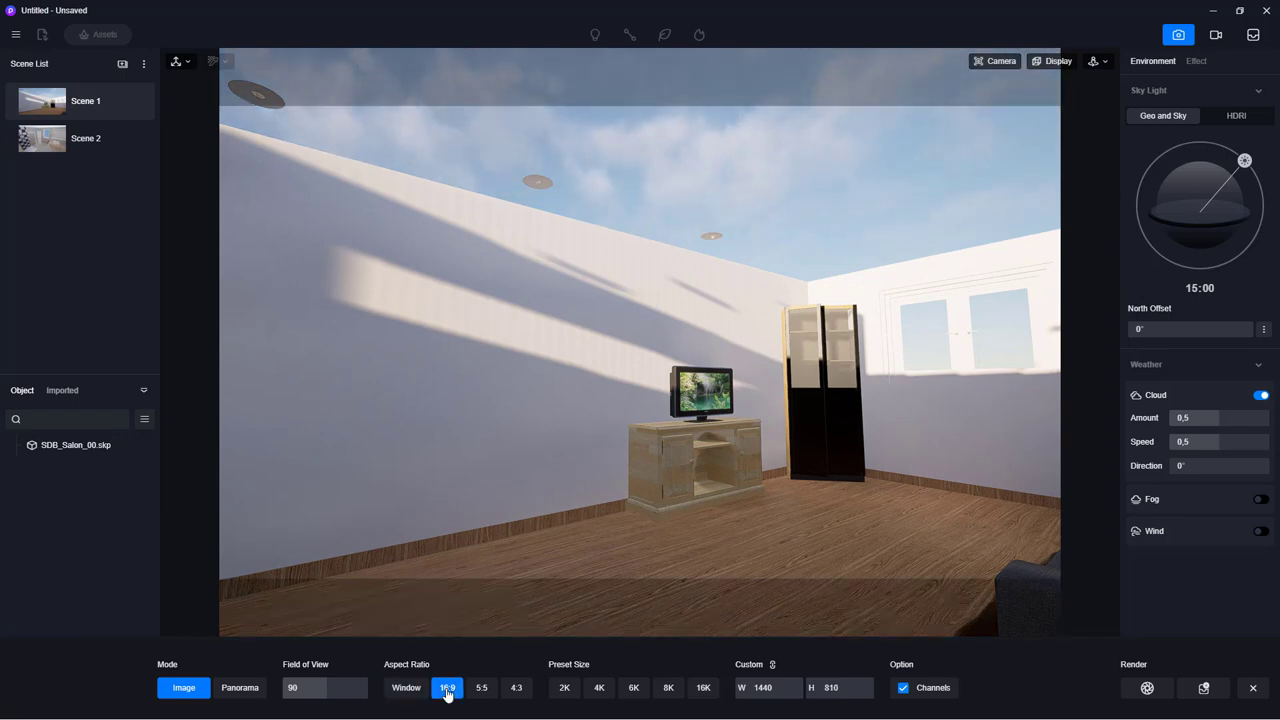
pyautogui.click(481, 688)
pyautogui.click(516, 688)
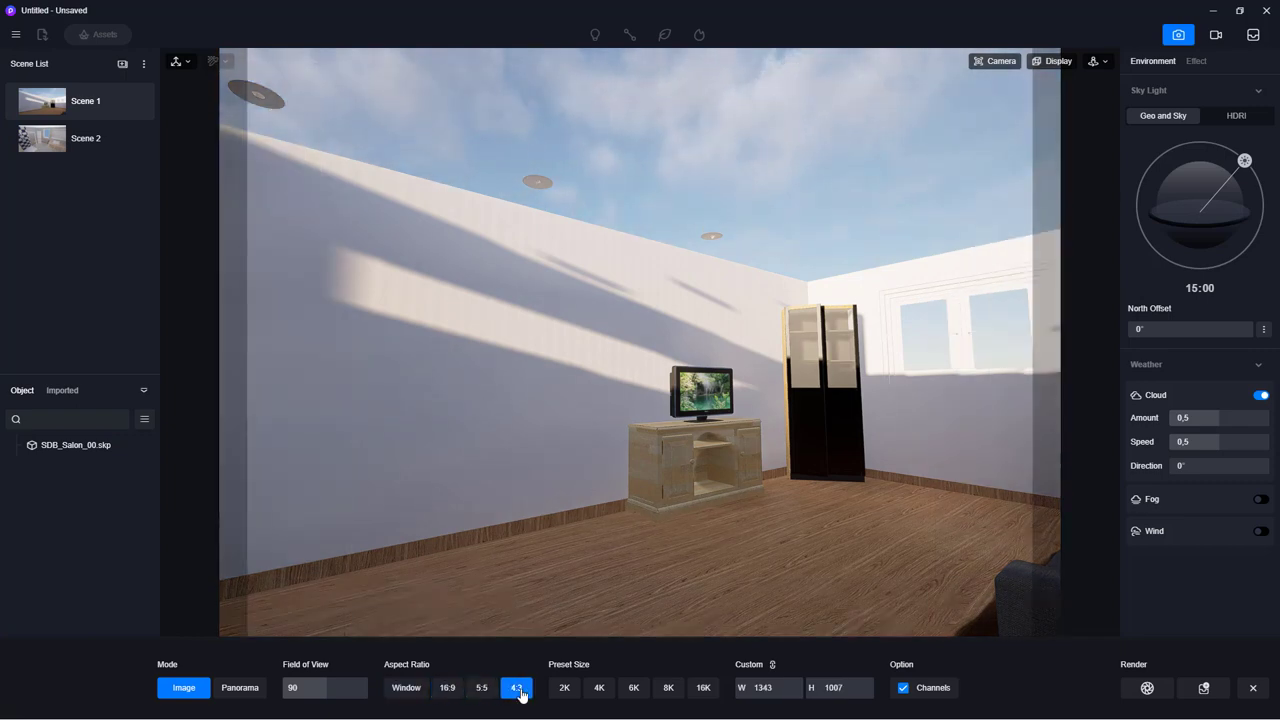
pyautogui.click(406, 688)
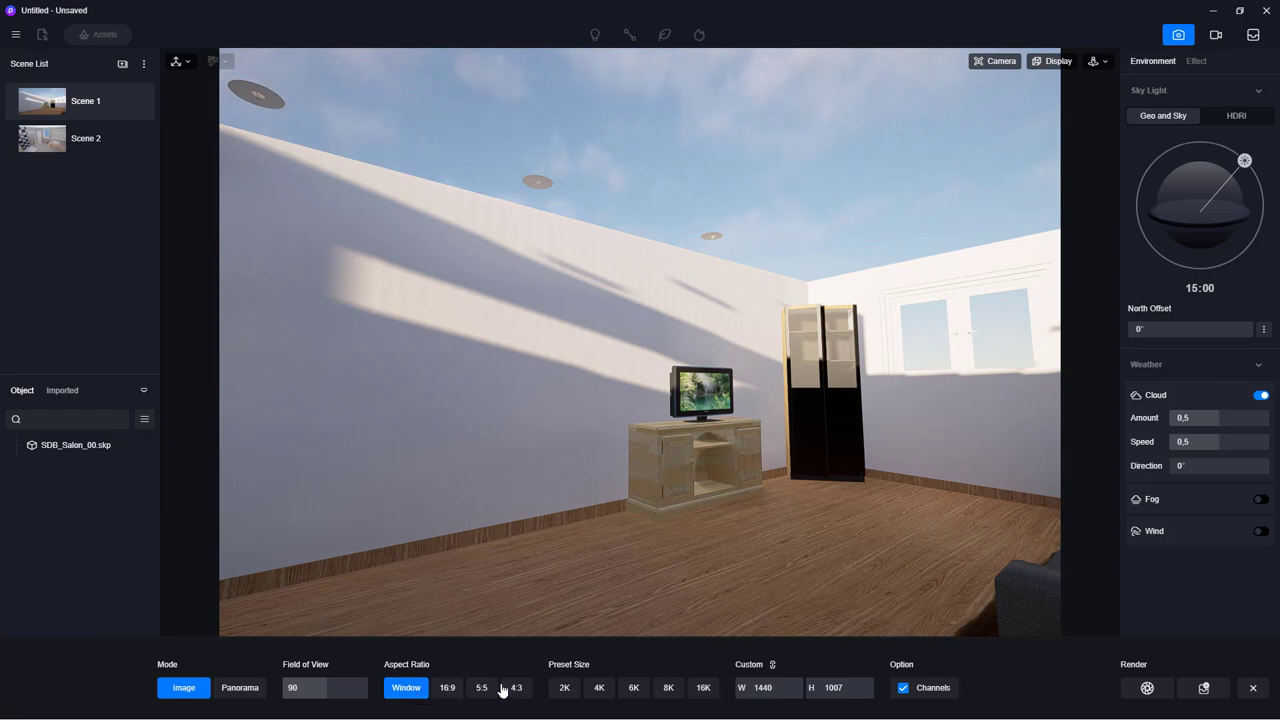
pyautogui.click(564, 689)
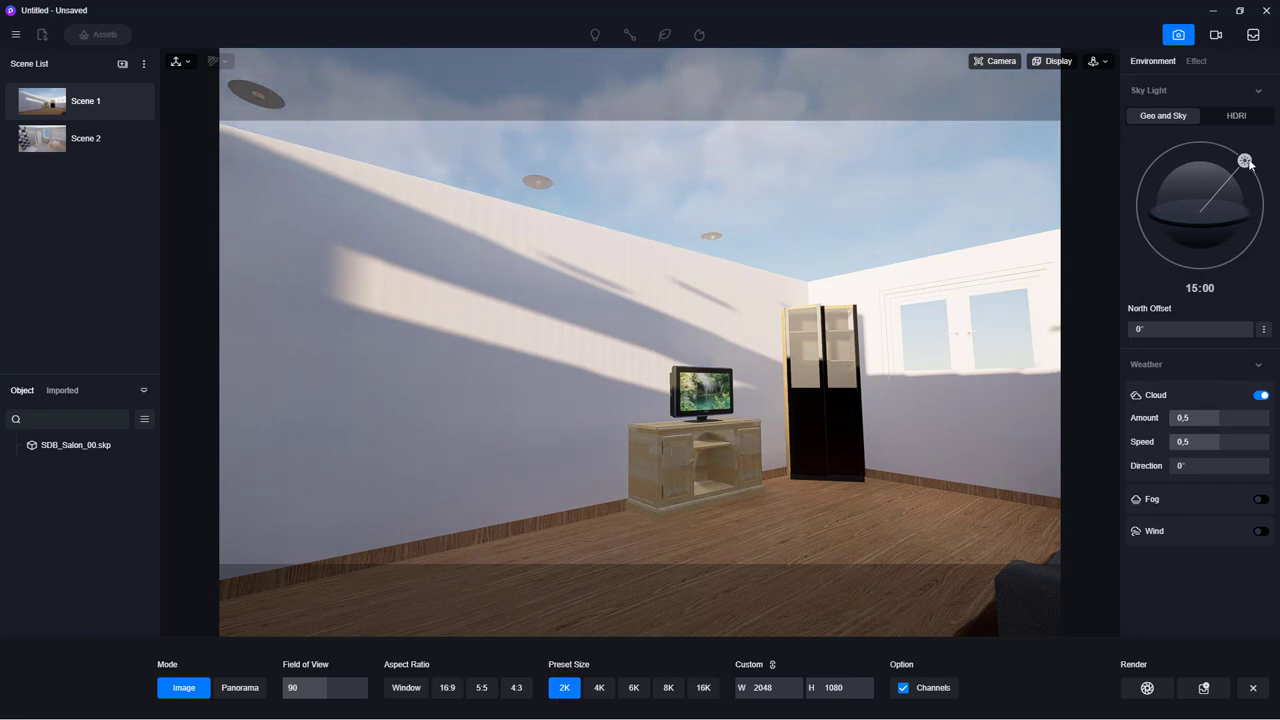
# - Use Geo and Sky lighting with the sun at 06:00 for a pink dawn sky
pyautogui.moveTo(1244, 161)
pyautogui.mouseDown()
pyautogui.moveTo(1157, 153)
pyautogui.moveTo(1137, 191)
pyautogui.mouseUp()
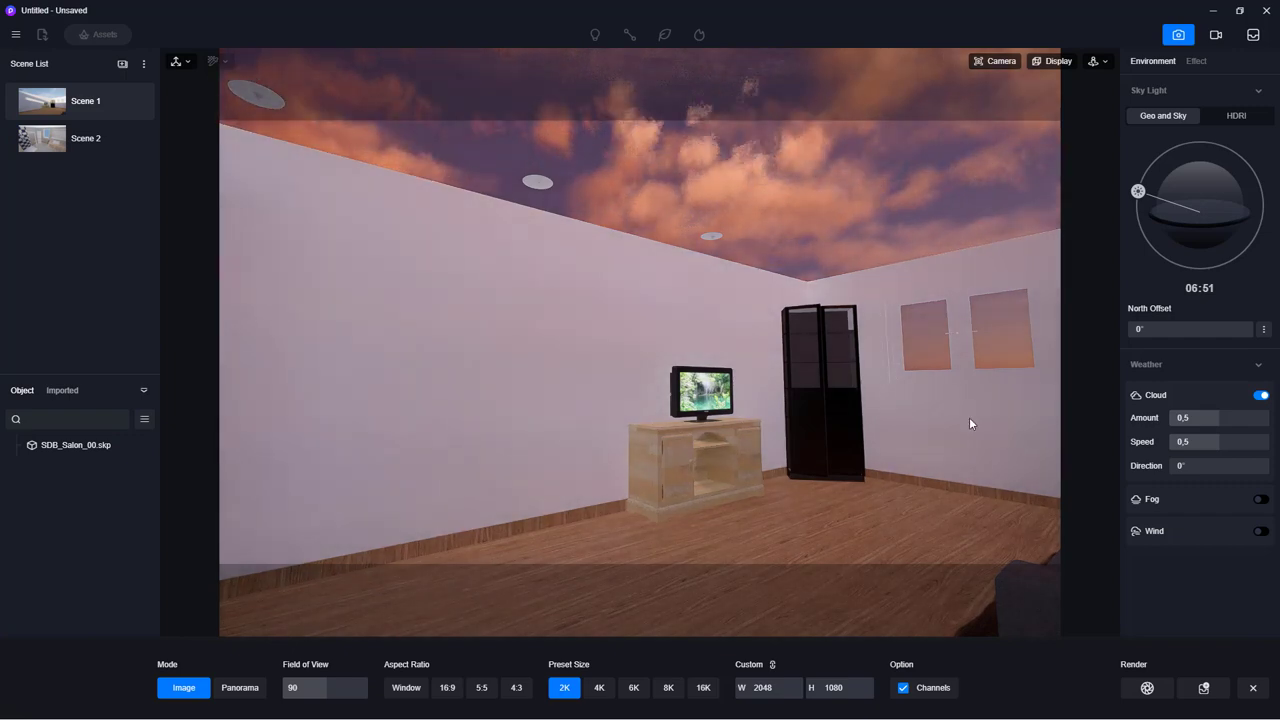
pyautogui.moveTo(1138, 191)
pyautogui.mouseDown()
pyautogui.moveTo(1137, 209)
pyautogui.moveTo(1153, 160)
pyautogui.mouseUp()
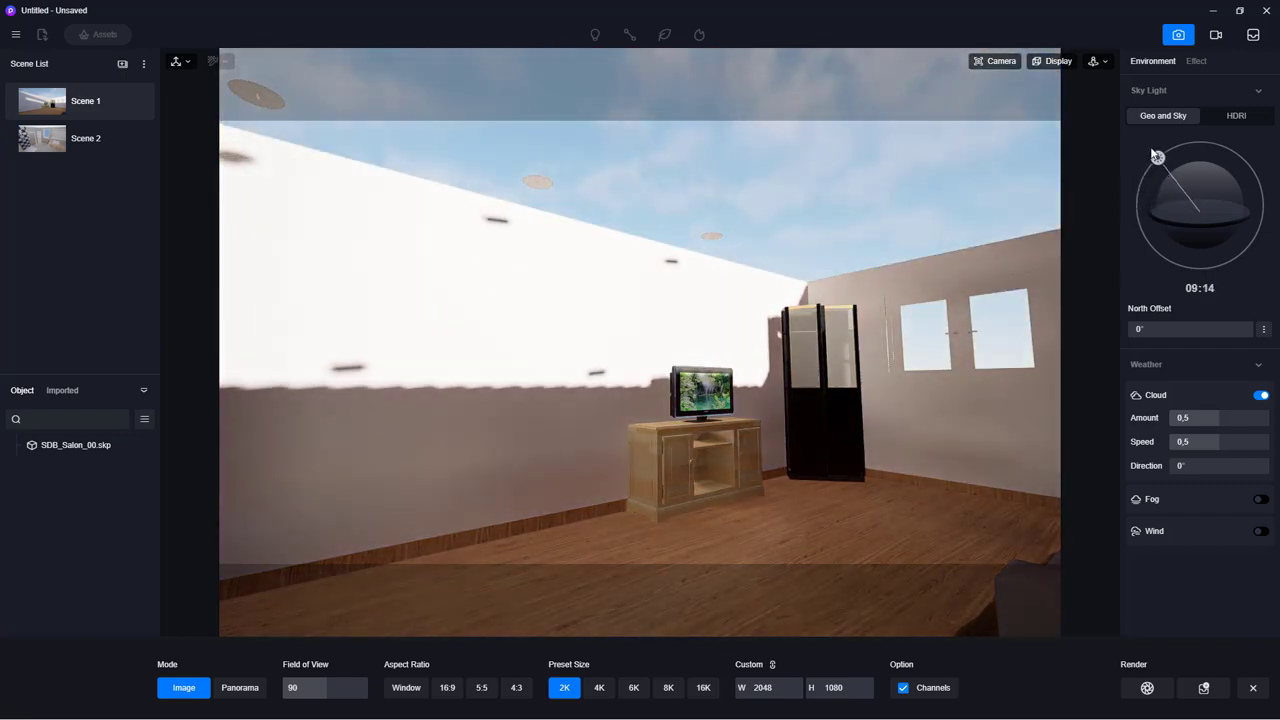
pyautogui.click(1235, 116)
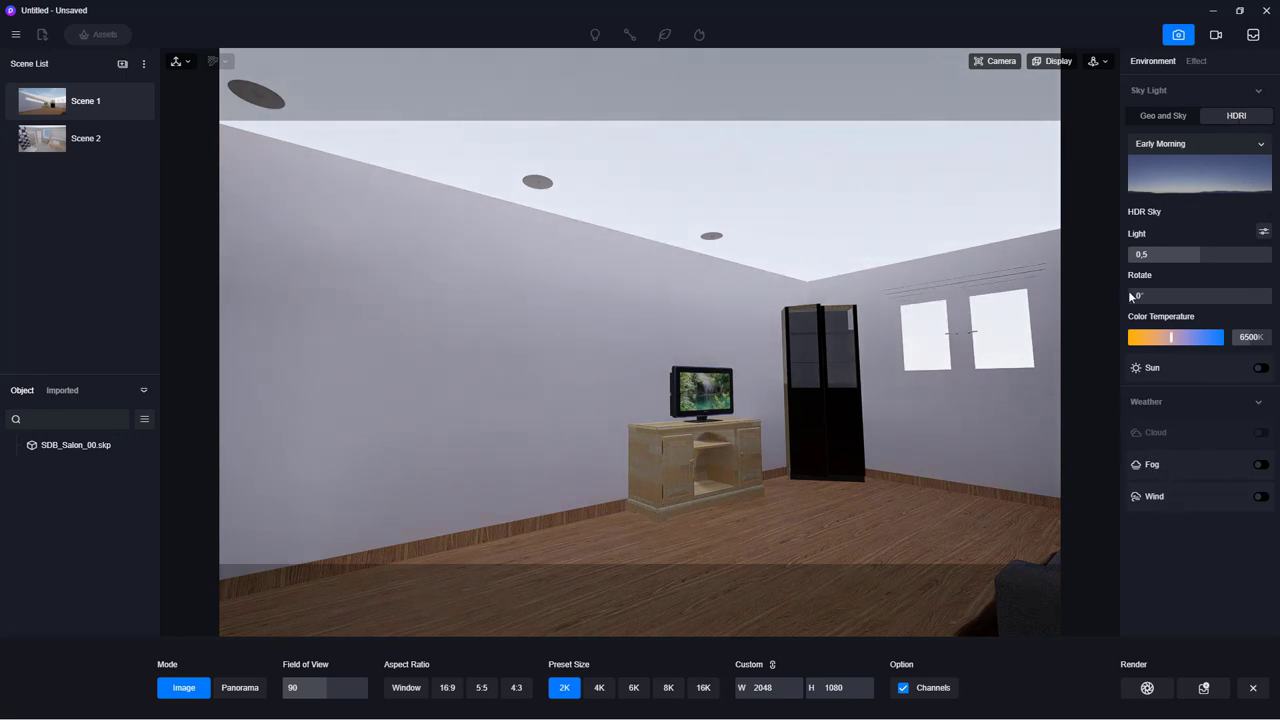
pyautogui.click(1176, 117)
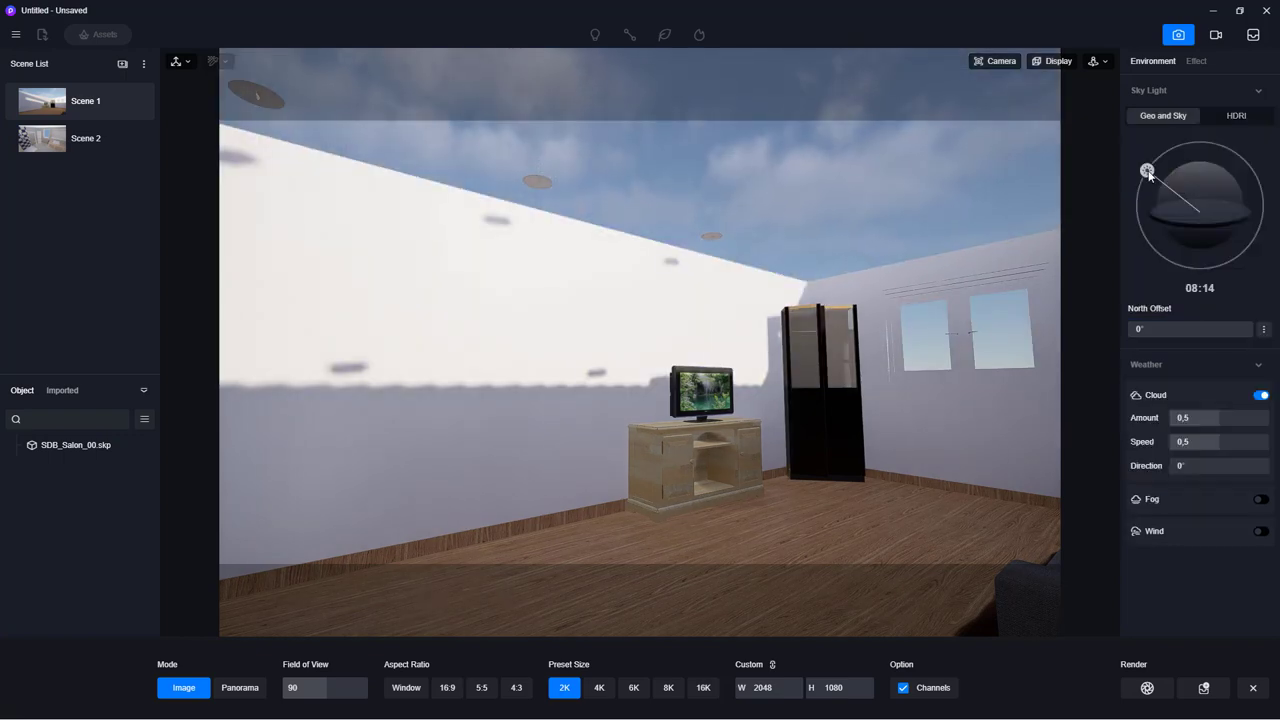
pyautogui.moveTo(1142, 181); pyautogui.dragTo(1138, 189)
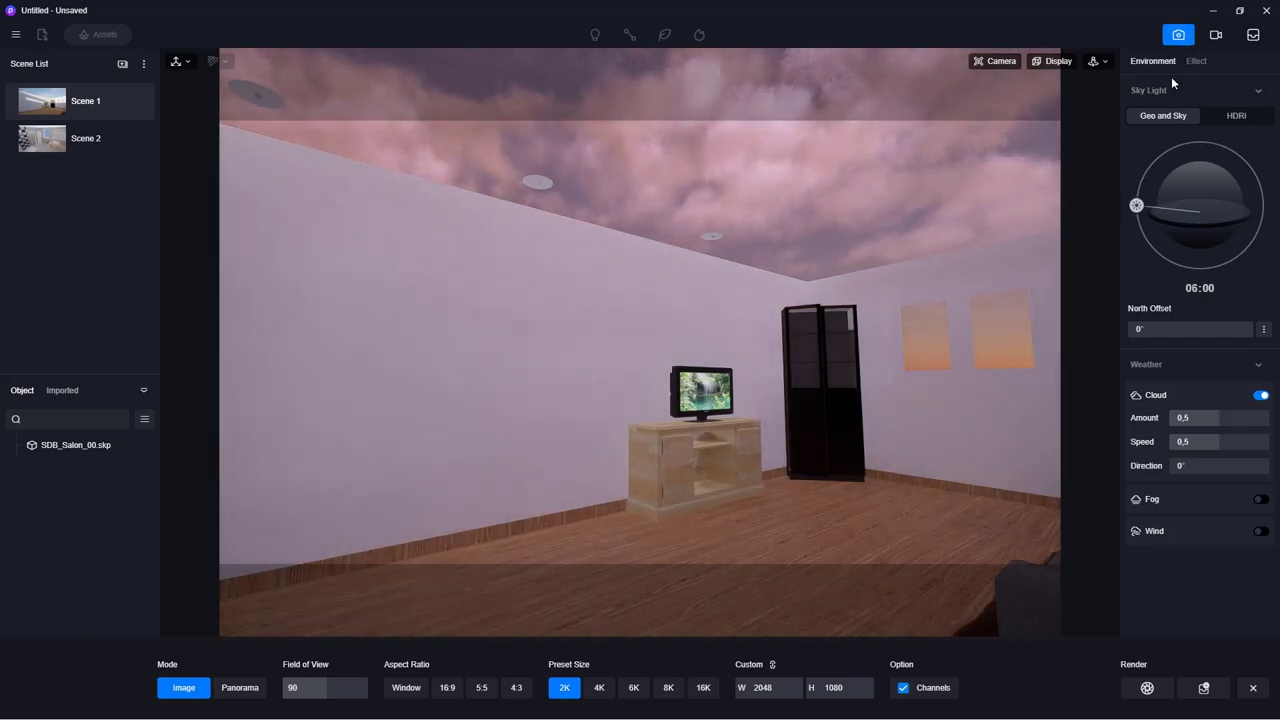
# - Cancel the Scene 1 render, disable Channels output, set the sun to 15:00, and show Scene 2
pyautogui.click(1147, 689)
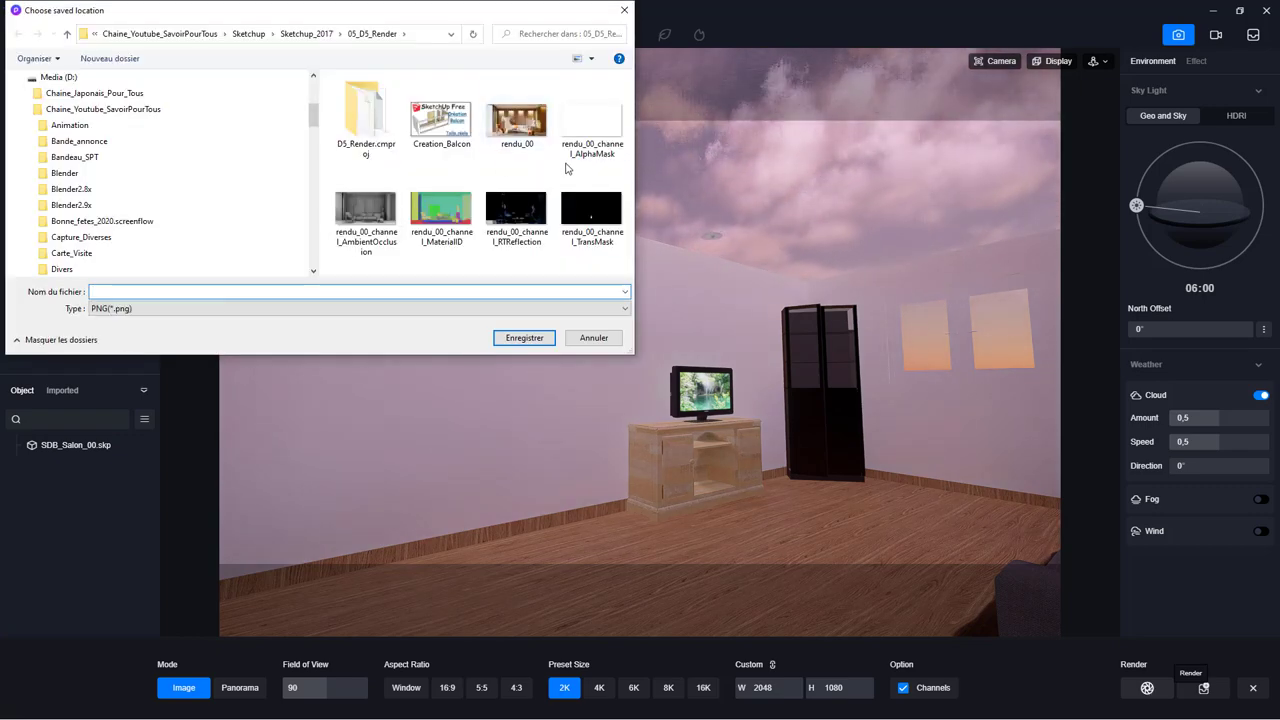
pyautogui.click(624, 10)
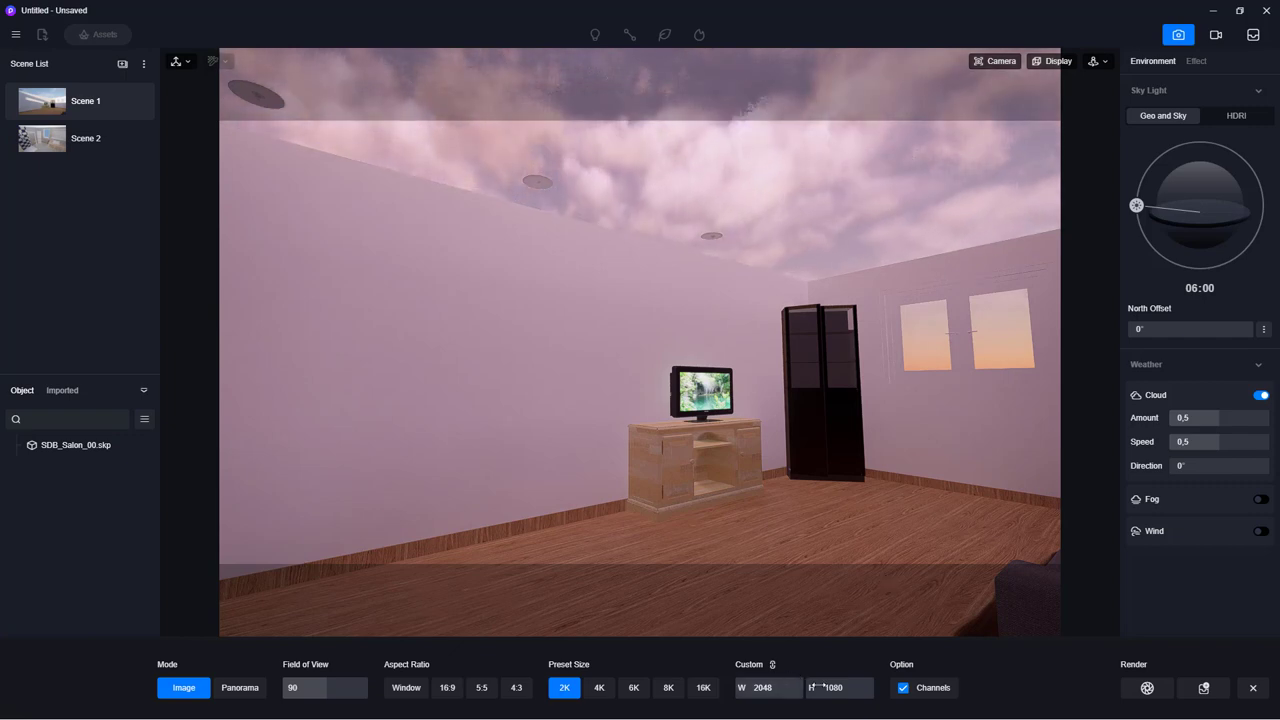
pyautogui.click(903, 688)
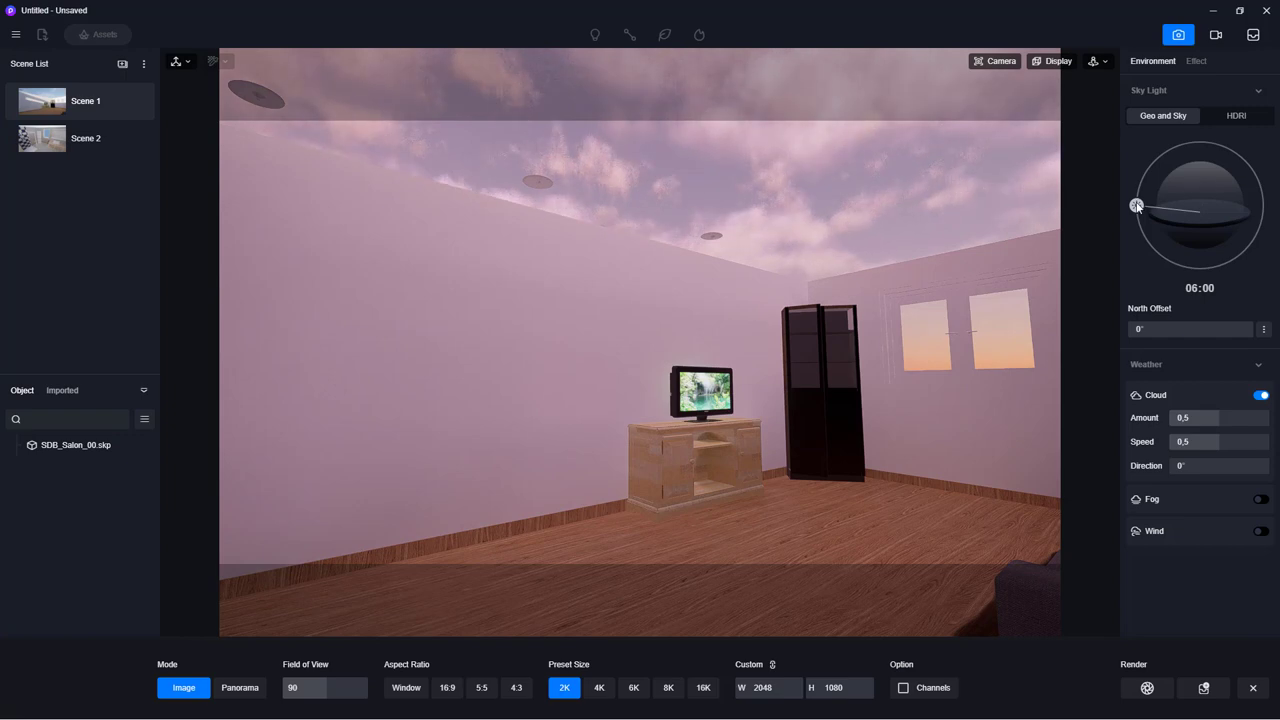
pyautogui.moveTo(1136, 205); pyautogui.dragTo(1150, 166)
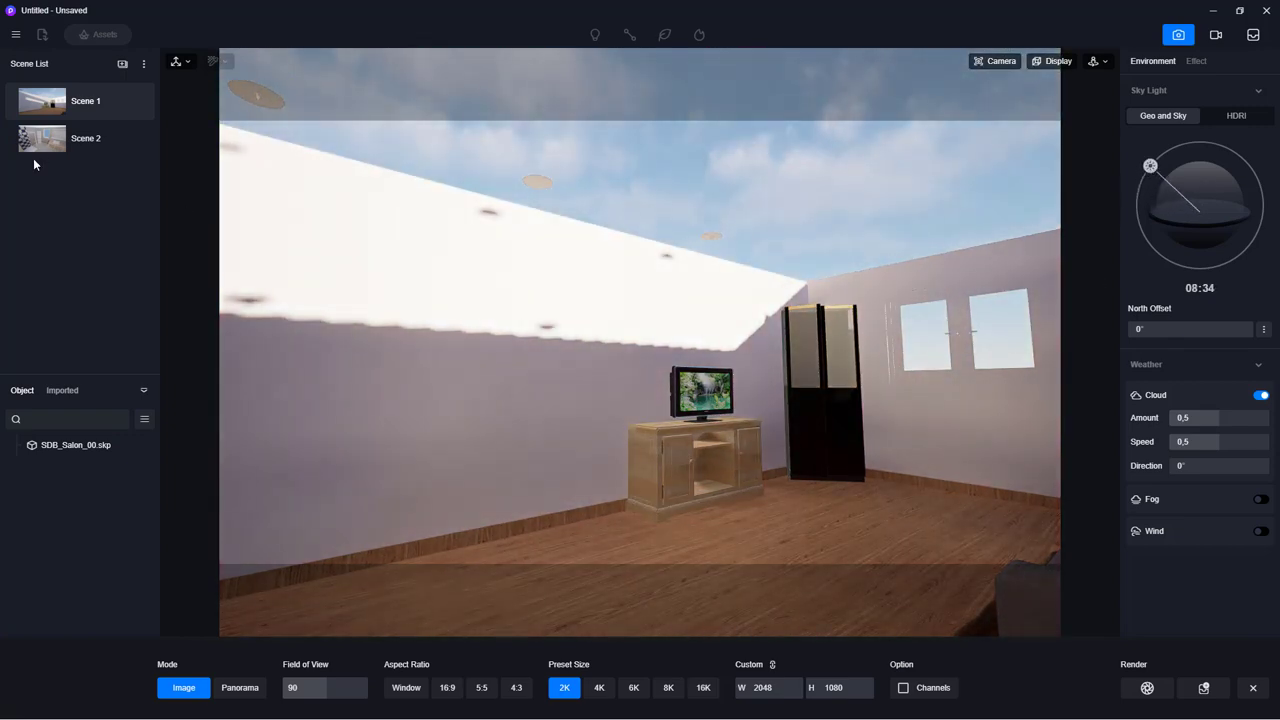
pyautogui.click(49, 143)
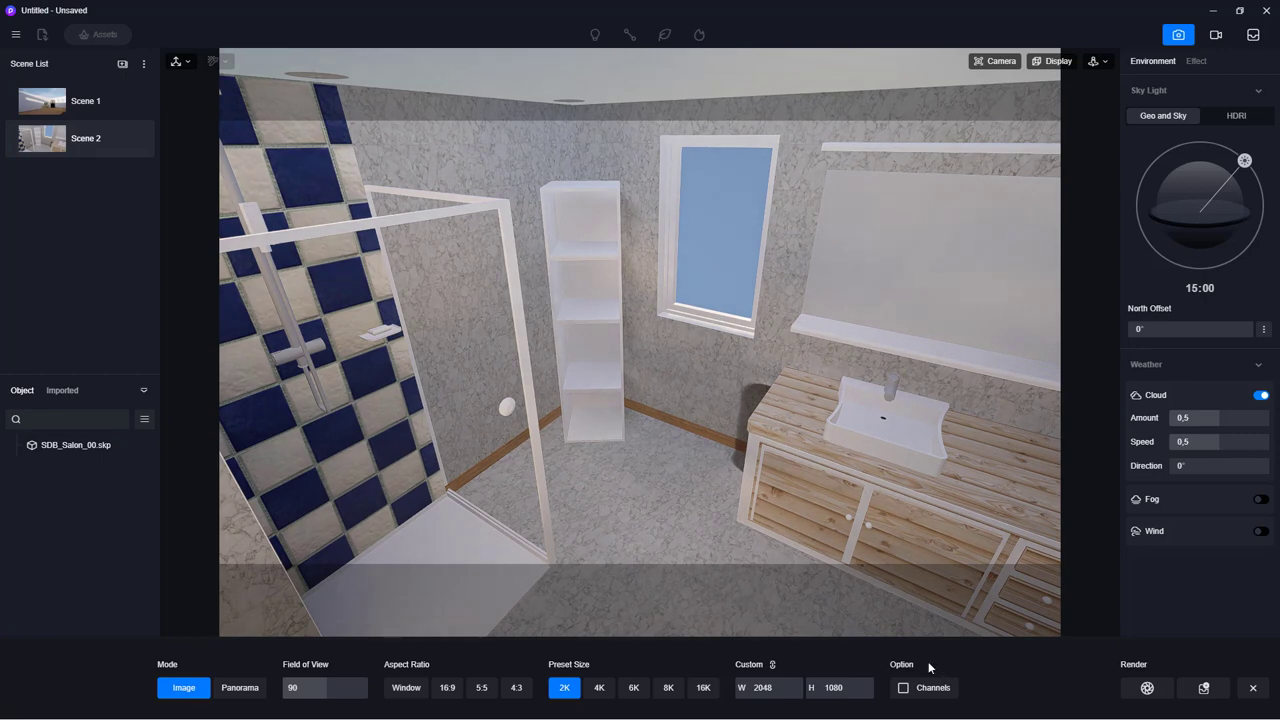
# - Render the bathroom scene to PNG file SAlle_de_bain_render
pyautogui.click(1147, 687)
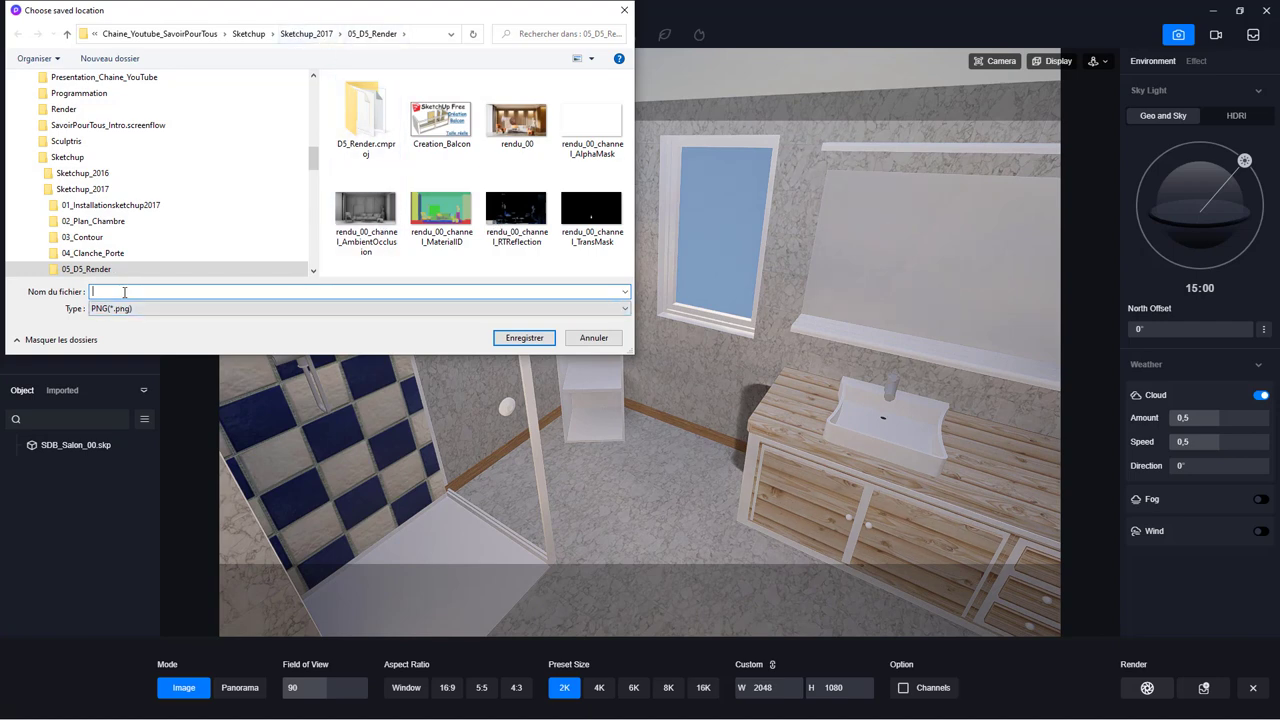
pyautogui.write('SA')
pyautogui.write('lle_de')
pyautogui.write('_bain_re')
pyautogui.write('nder')
pyautogui.click(526, 339)
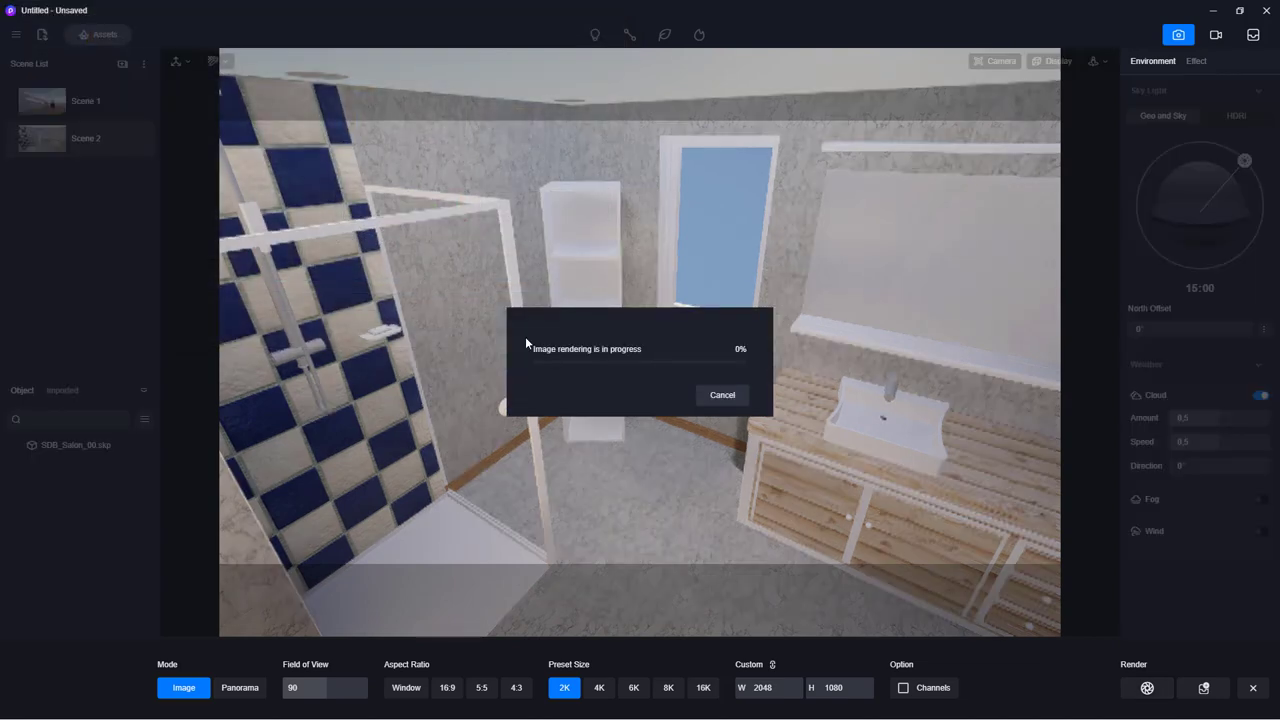